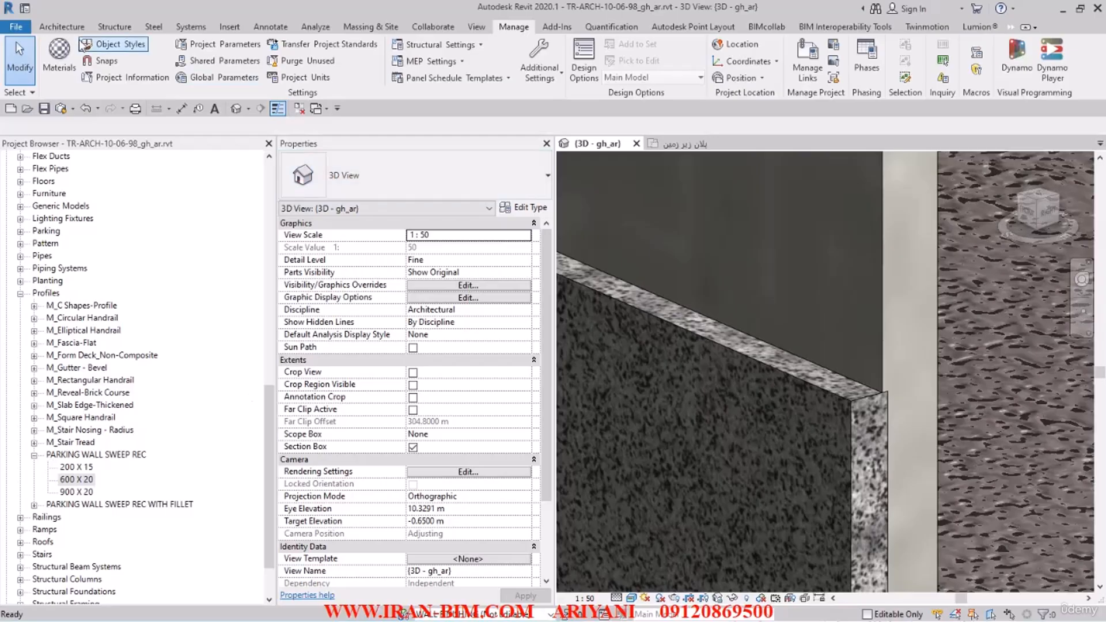
# Step: Create a new family from the Metric Profile.rft template
pyautogui.click(17, 28)
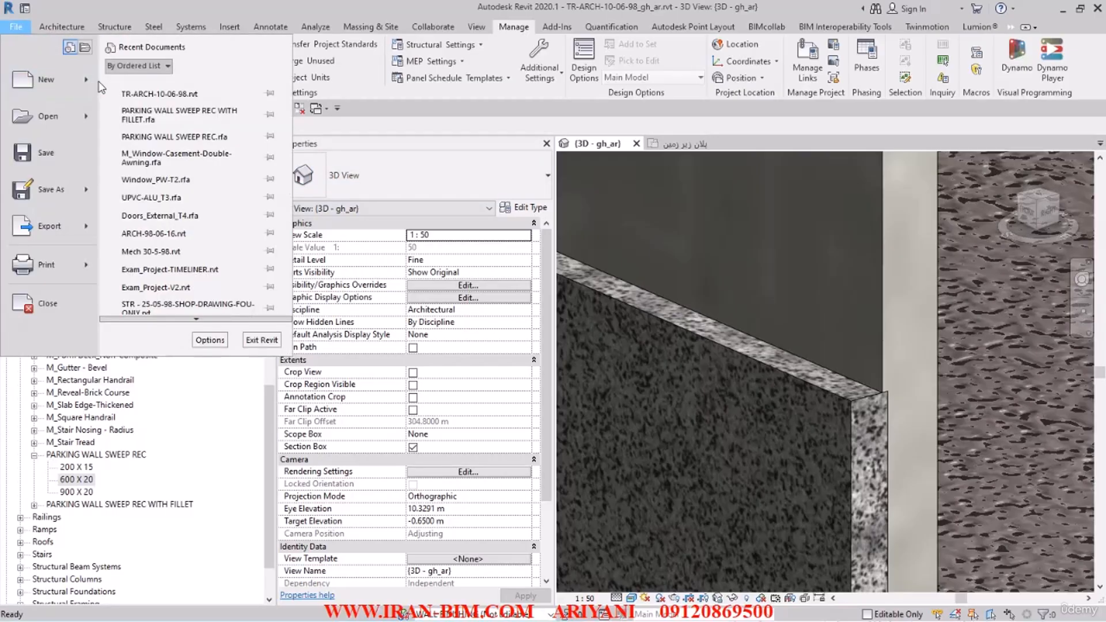
pyautogui.moveTo(87, 81)
pyautogui.click(149, 120)
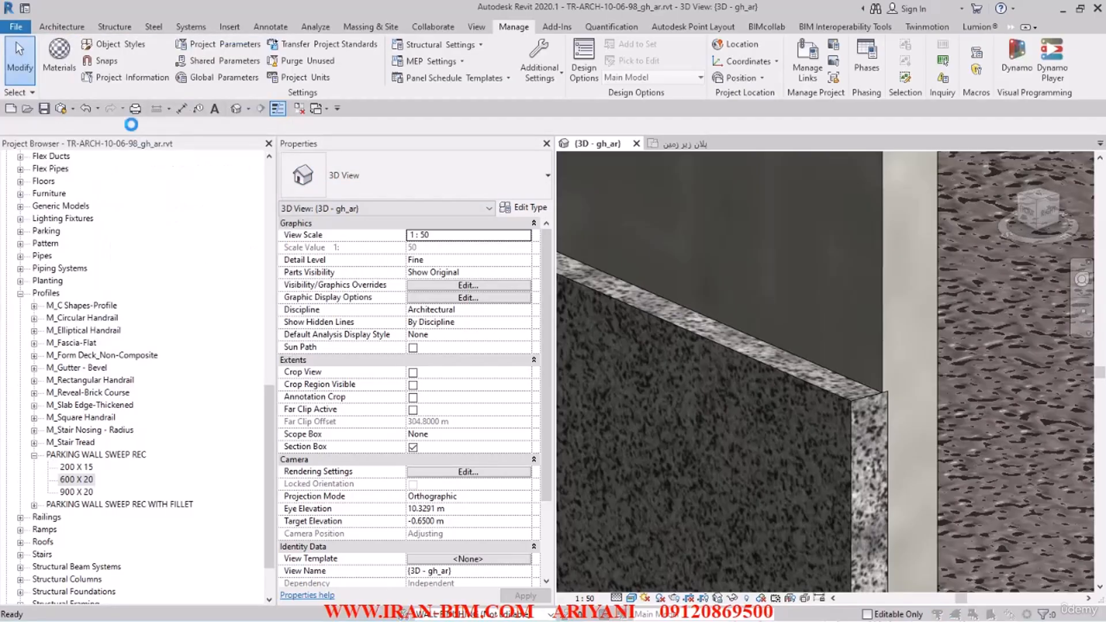
pyautogui.scroll(-10, 528, 306)
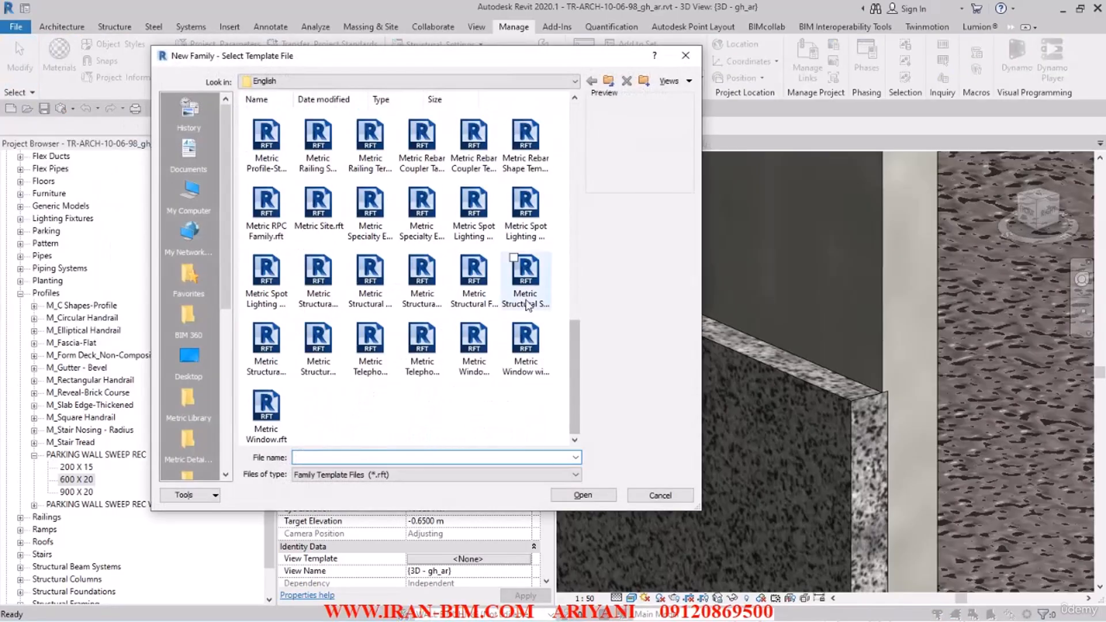
pyautogui.click(674, 81)
pyautogui.click(670, 110)
pyautogui.scroll(-20, 456, 252)
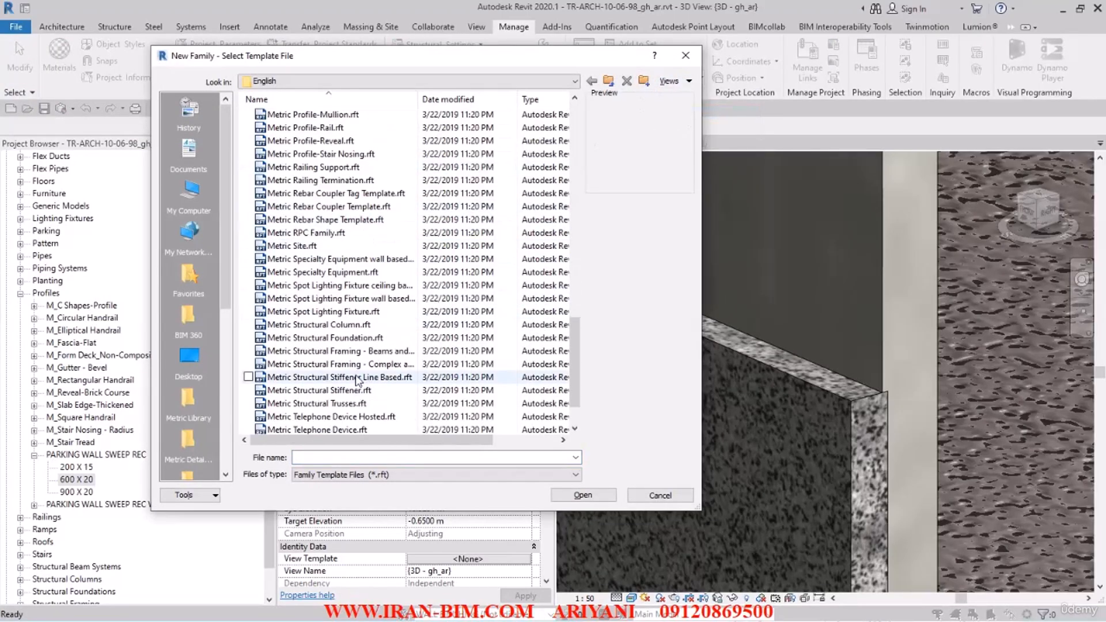
pyautogui.scroll(8, 329, 253)
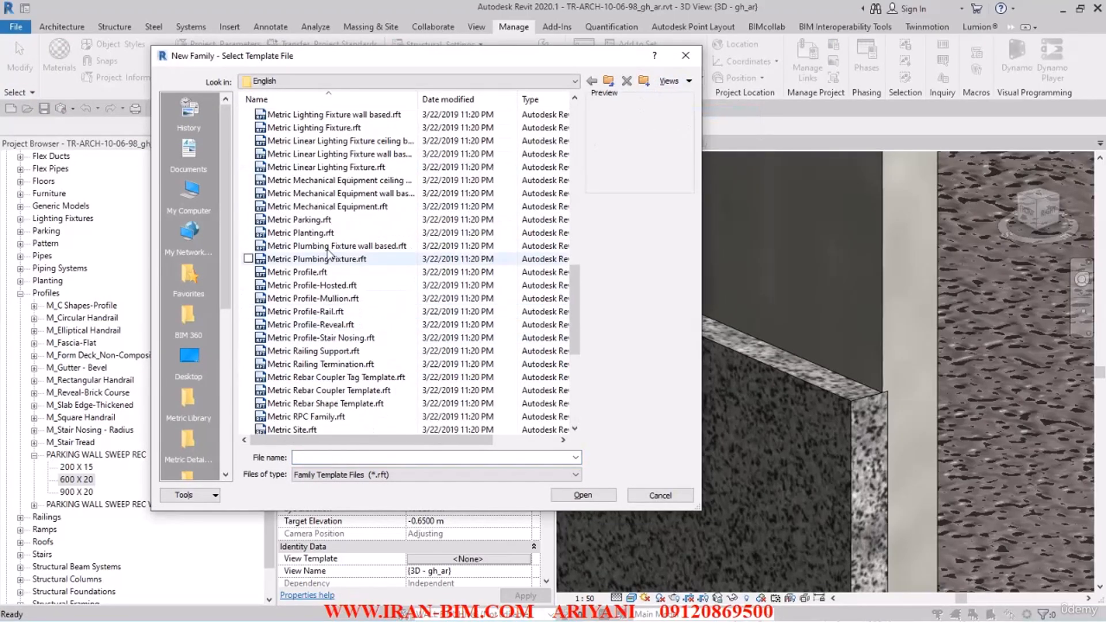
pyautogui.click(302, 272)
pyautogui.click(582, 496)
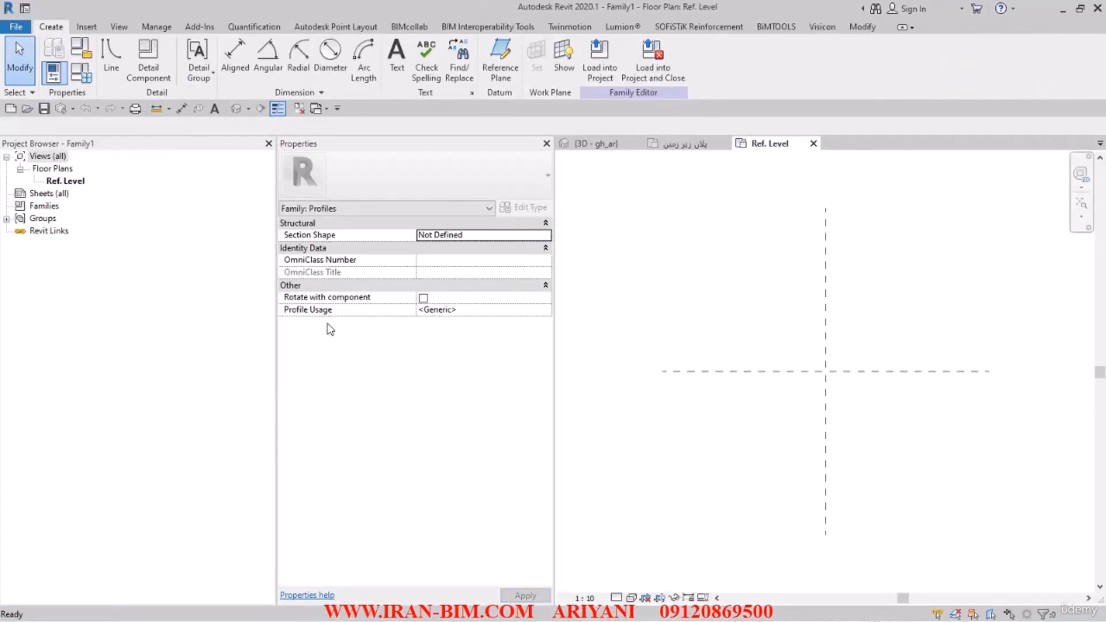
# Step: Set the family's Profile Usage to Wall Sweep
pyautogui.click(545, 309)
pyautogui.scroll(-2, 438, 368)
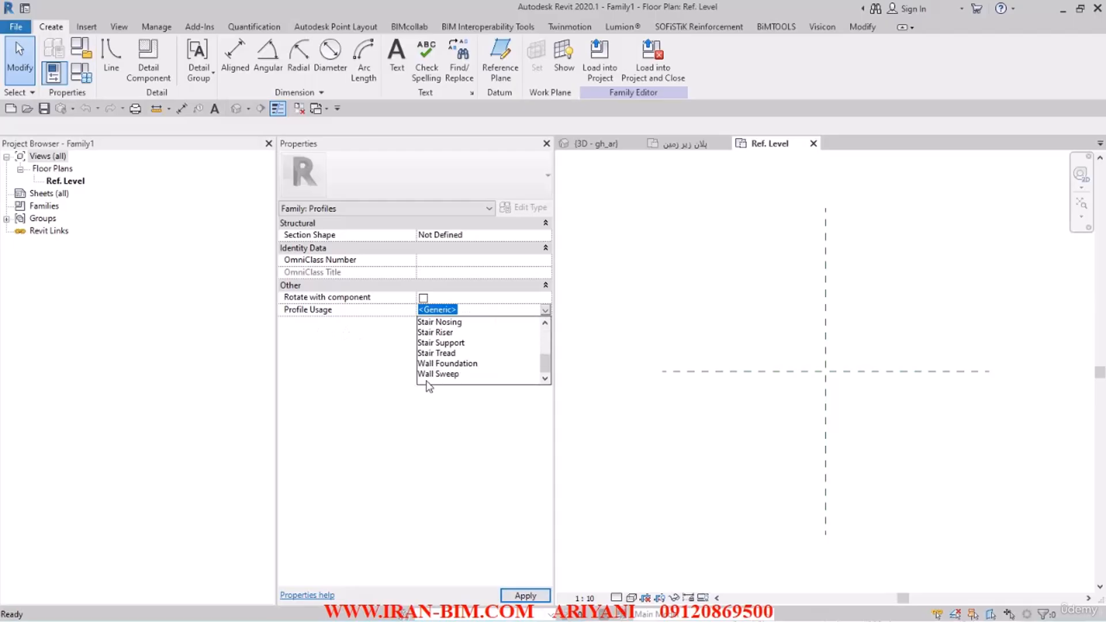
pyautogui.click(448, 376)
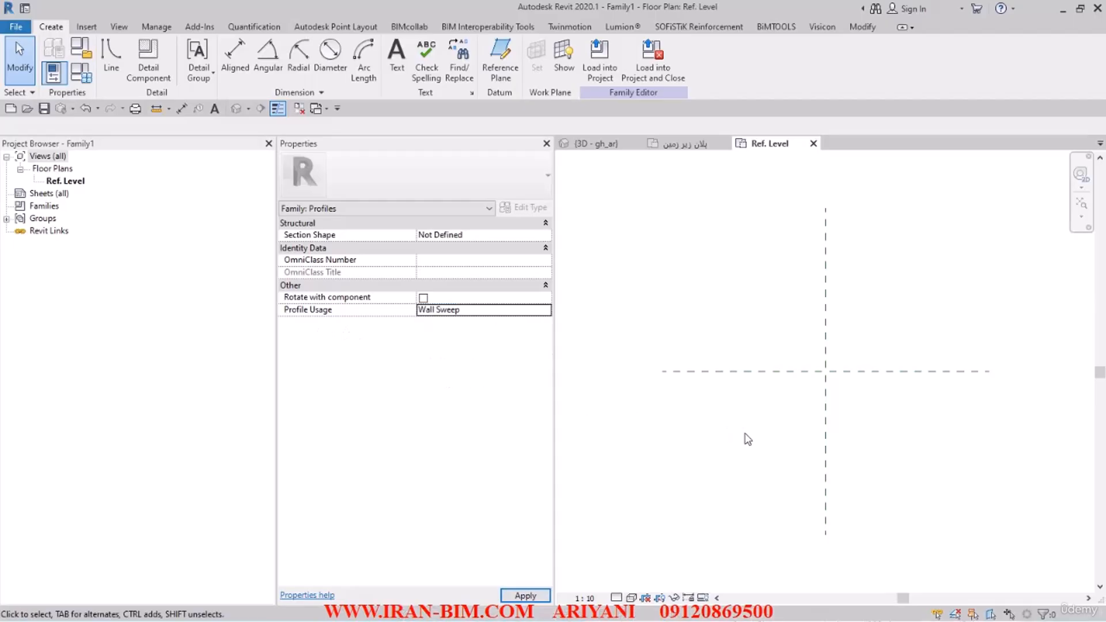
# Step: Draw a horizontal reference plane about 52 mm above the horizontal centre plane, crossing the vertical centre plane
pyautogui.moveTo(791, 434); pyautogui.dragTo(695, 433, button='middle')
pyautogui.scroll(1, 714, 350)
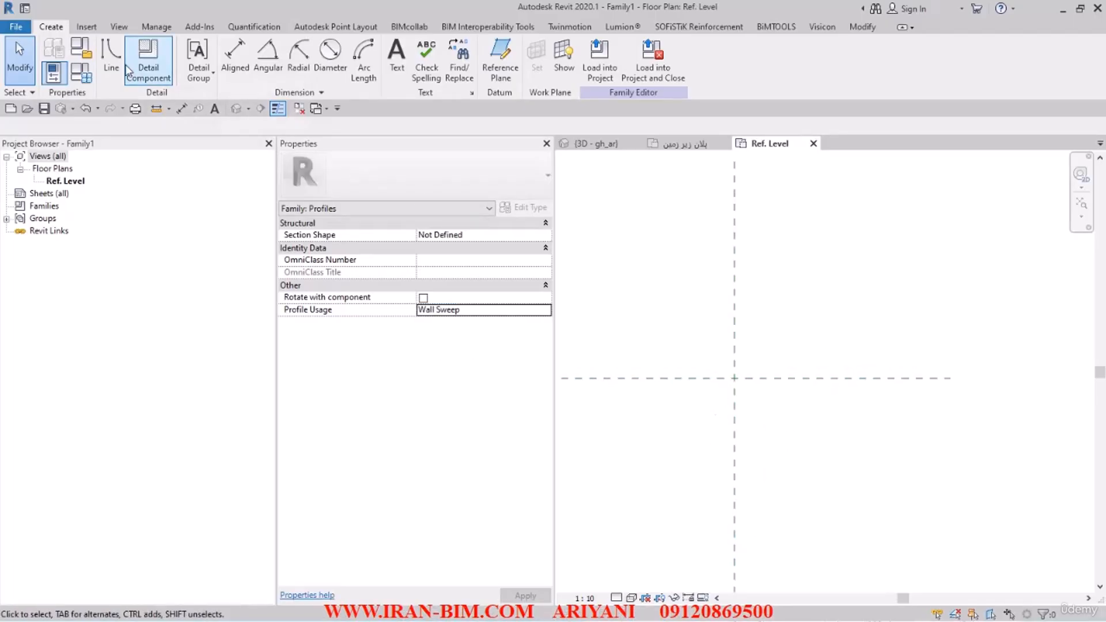
pyautogui.click(486, 72)
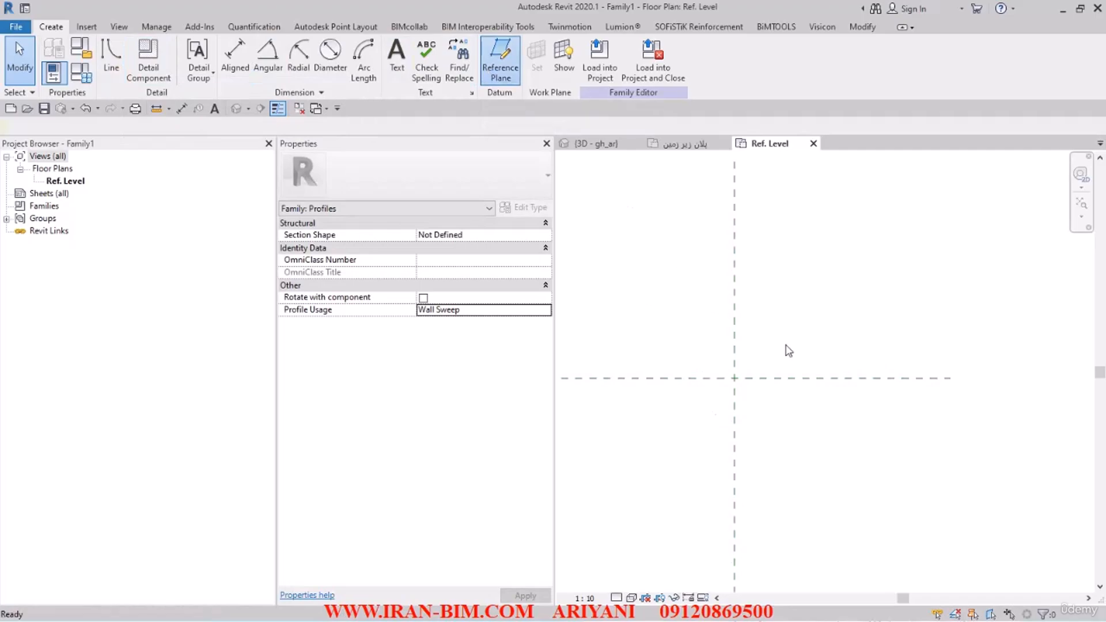
pyautogui.click(787, 359)
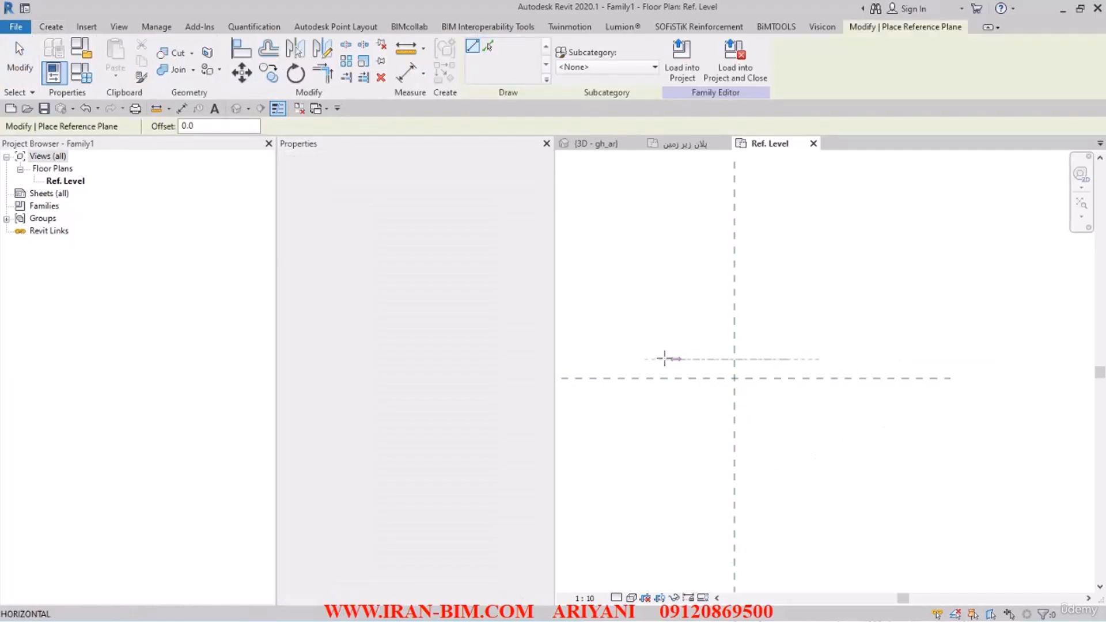
pyautogui.click(629, 359)
pyautogui.click(779, 333)
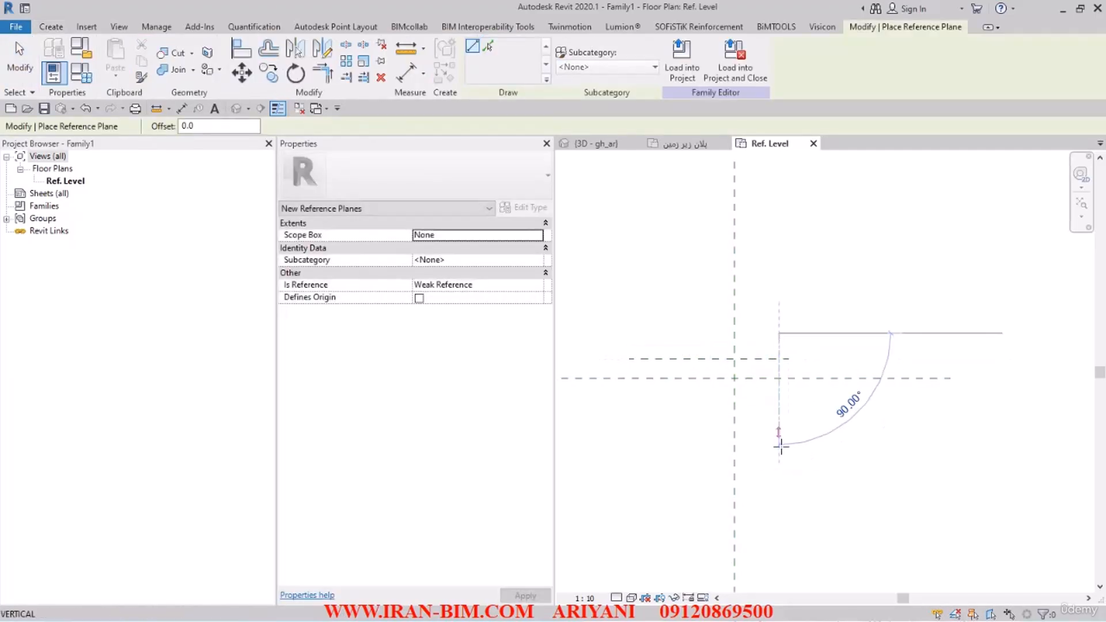
pyautogui.rightClick(715, 331)
pyautogui.click(749, 333)
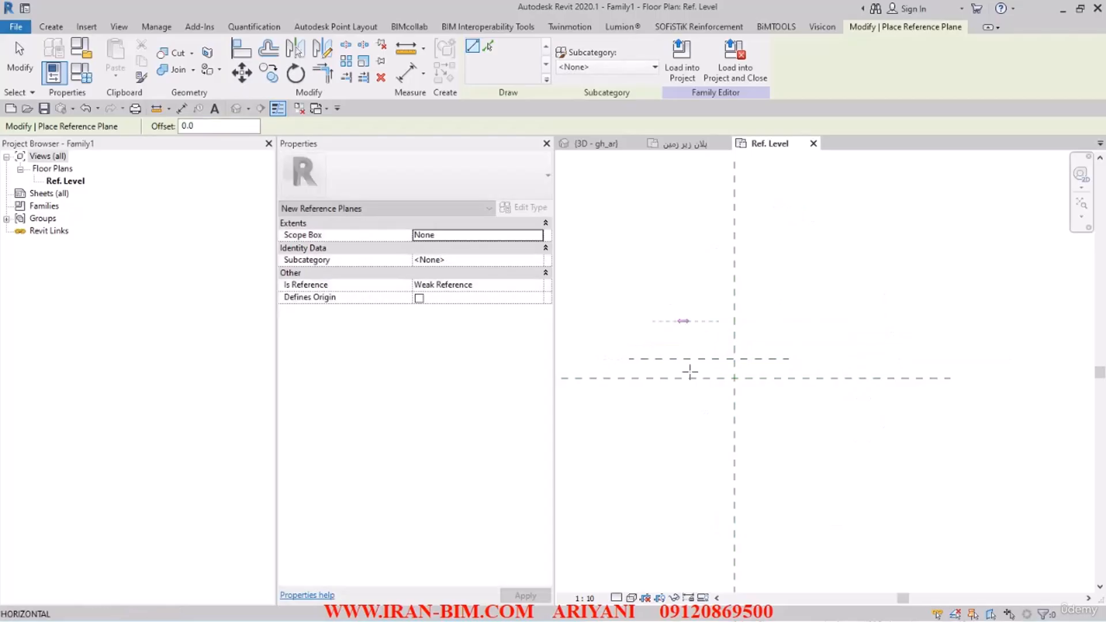
# Step: Draw a vertical reference plane about 130 mm left of the vertical centre plane, and dimension both new planes from their parallel centre planes
pyautogui.click(688, 321)
pyautogui.click(688, 452)
pyautogui.click(407, 73)
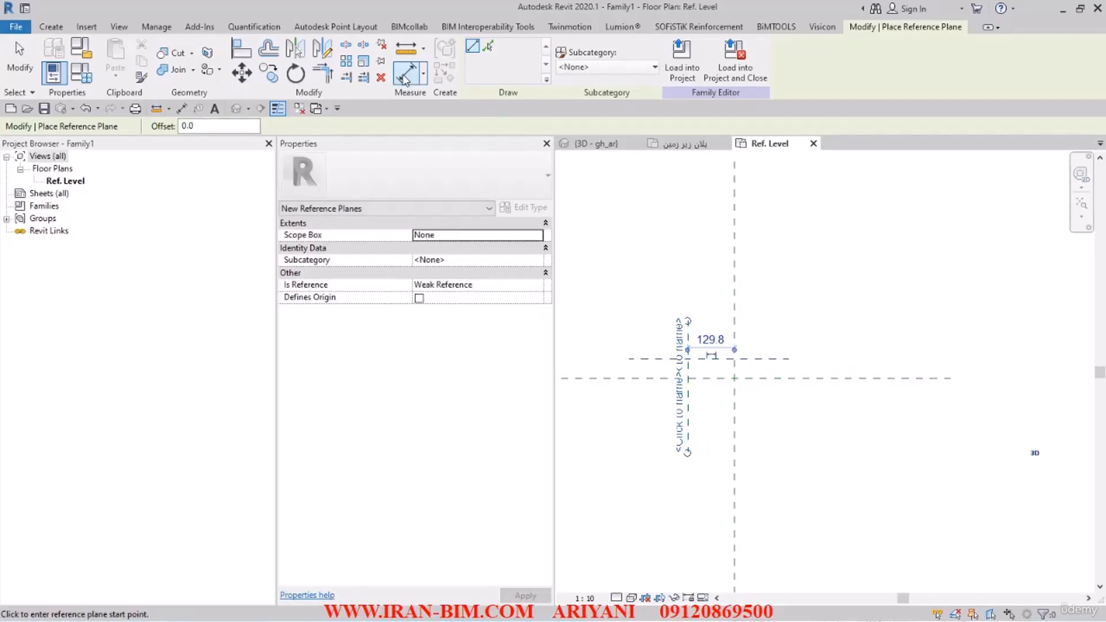
pyautogui.click(652, 358)
pyautogui.click(652, 378)
pyautogui.click(599, 436)
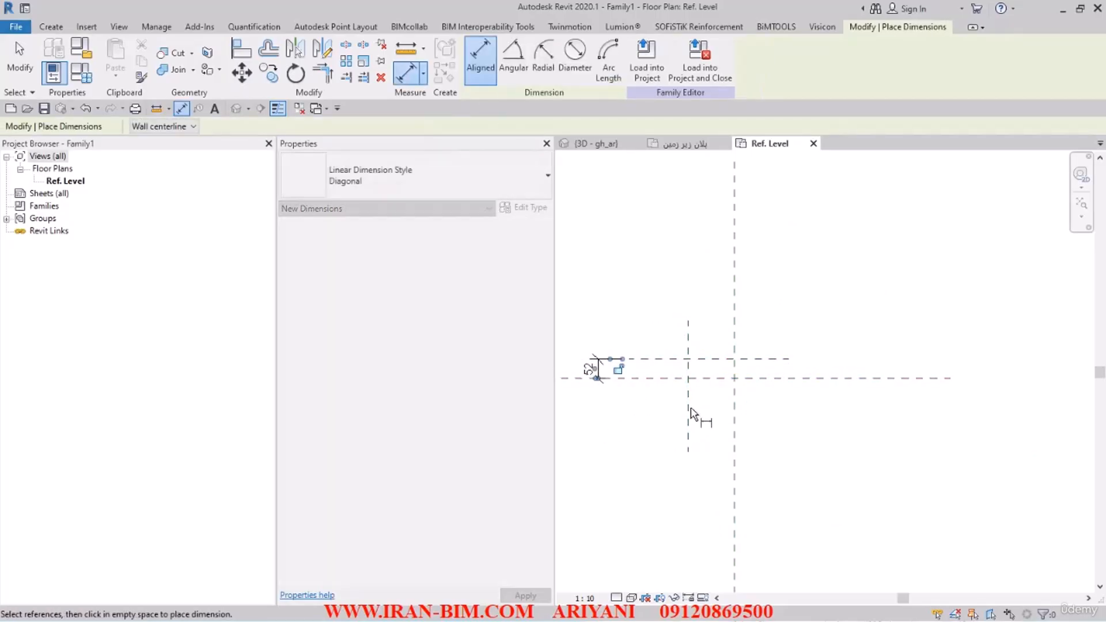
pyautogui.click(688, 412)
pyautogui.click(735, 413)
pyautogui.click(703, 289)
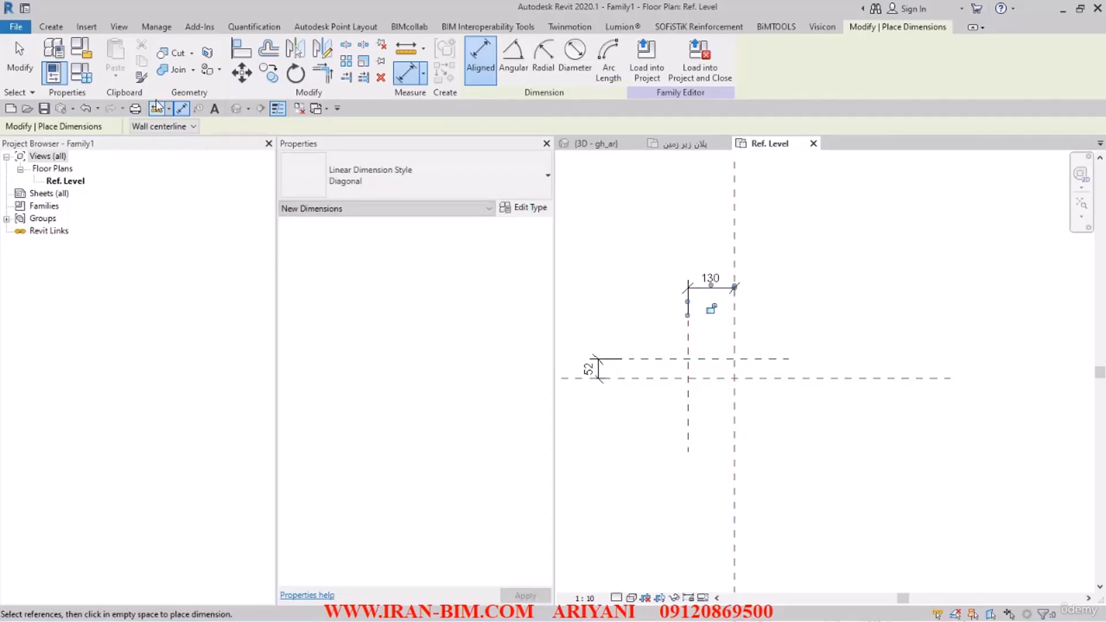
pyautogui.click(29, 48)
# Step: Label the horizontal dimension between the vertical reference planes with a new type parameter named L
pyautogui.moveTo(635, 328); pyautogui.dragTo(741, 337, button='middle')
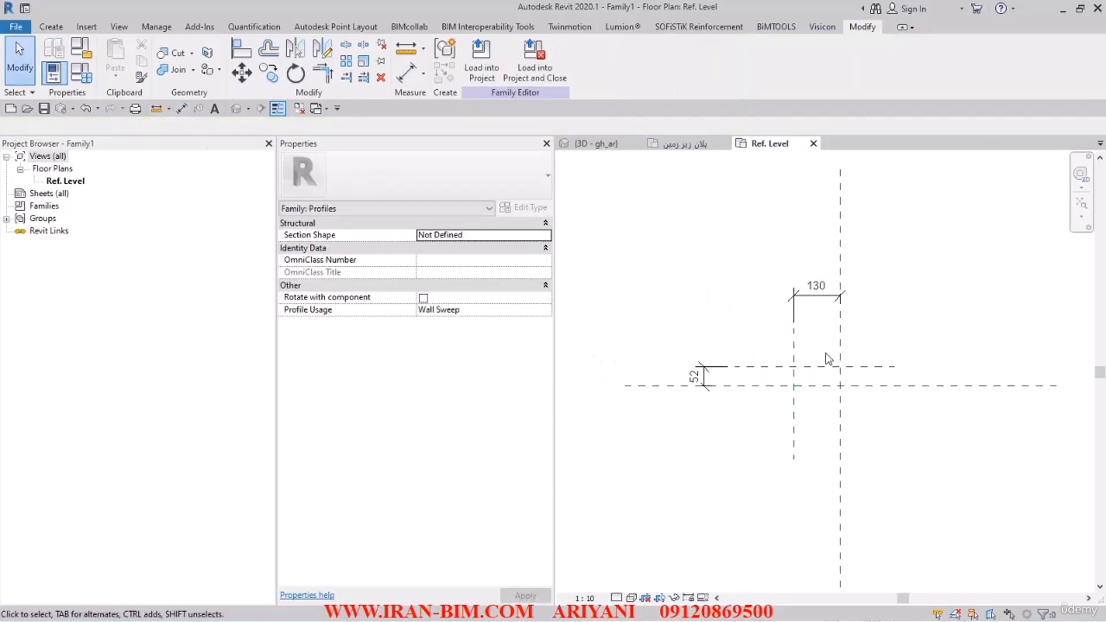
pyautogui.scroll(1, 794, 394)
pyautogui.moveTo(823, 359); pyautogui.dragTo(852, 407, button='middle')
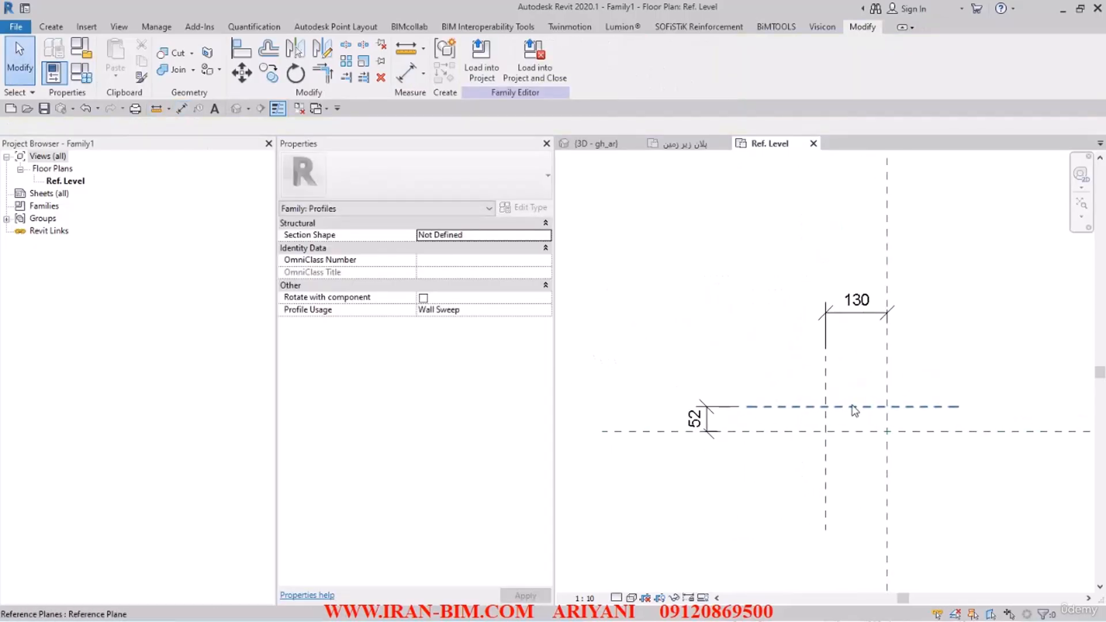
pyautogui.click(835, 313)
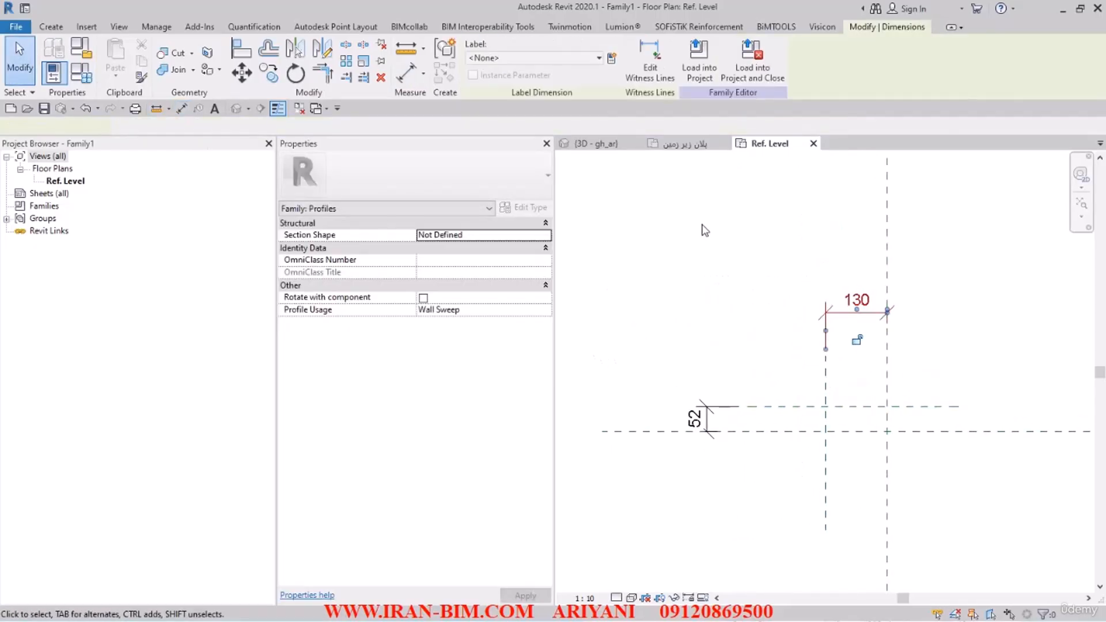
pyautogui.click(611, 58)
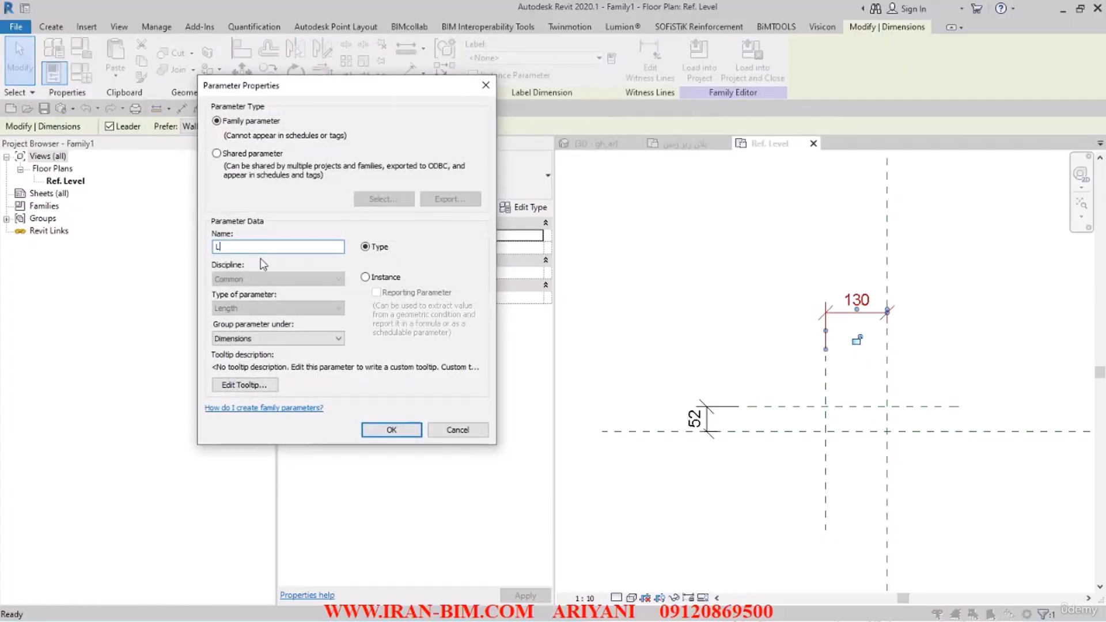
pyautogui.click(391, 430)
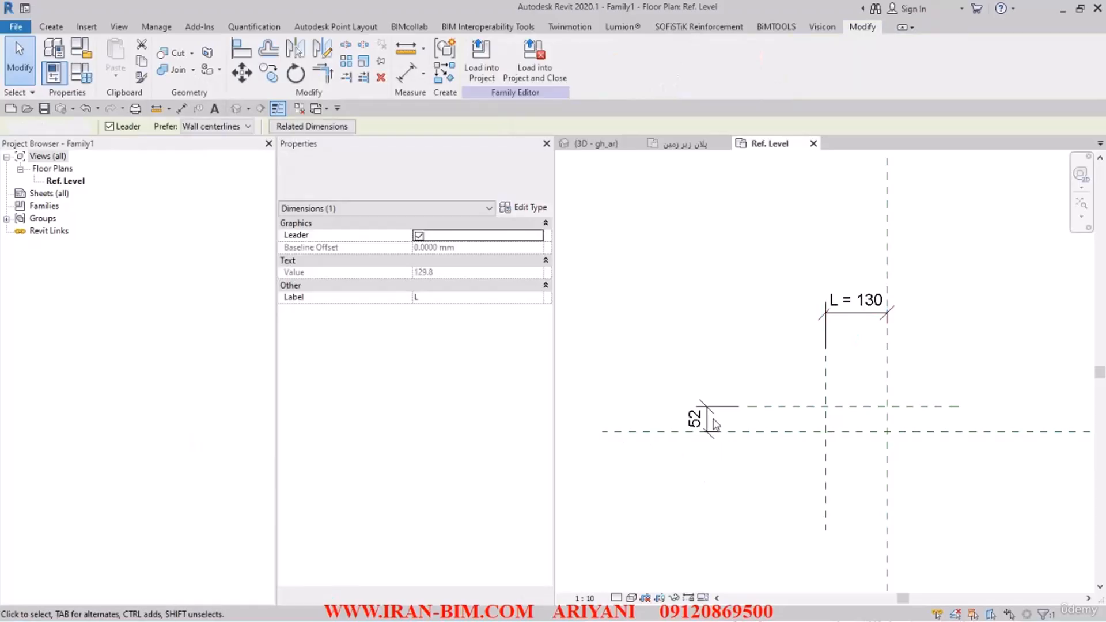
# Step: Label the vertical dimension between the horizontal reference planes with a new type parameter named H
pyautogui.click(611, 58)
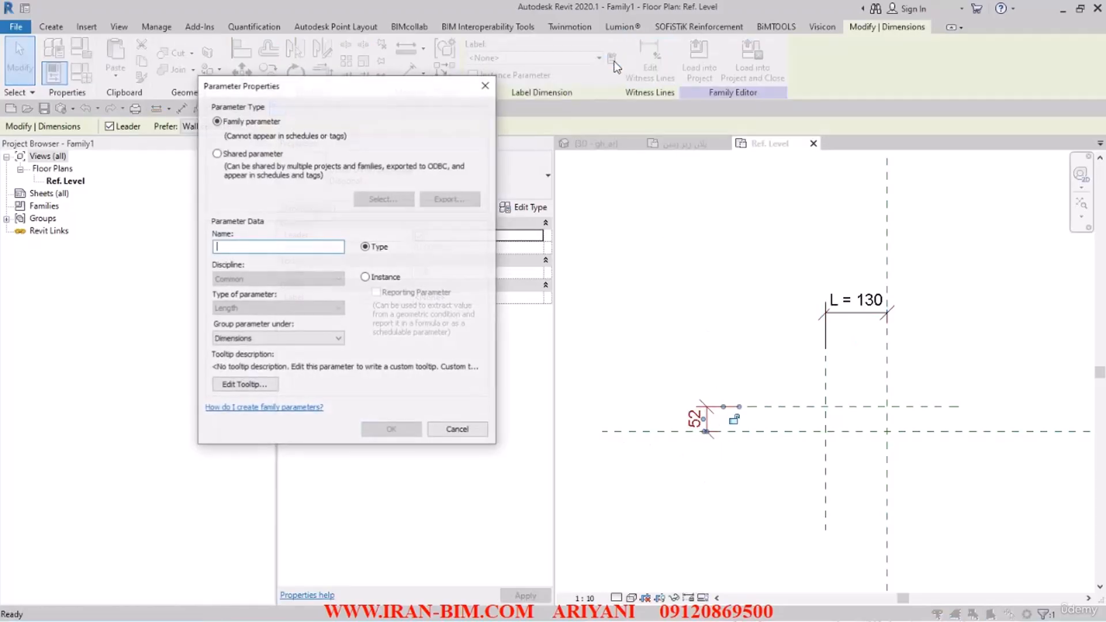
pyautogui.write('H')
pyautogui.click(393, 431)
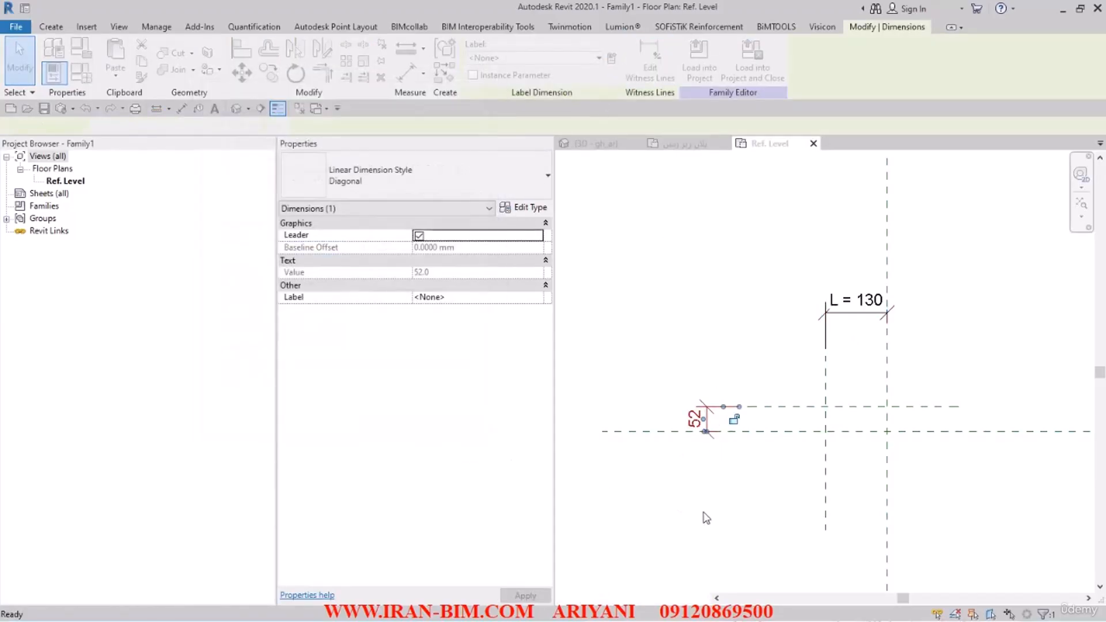
pyautogui.click(709, 514)
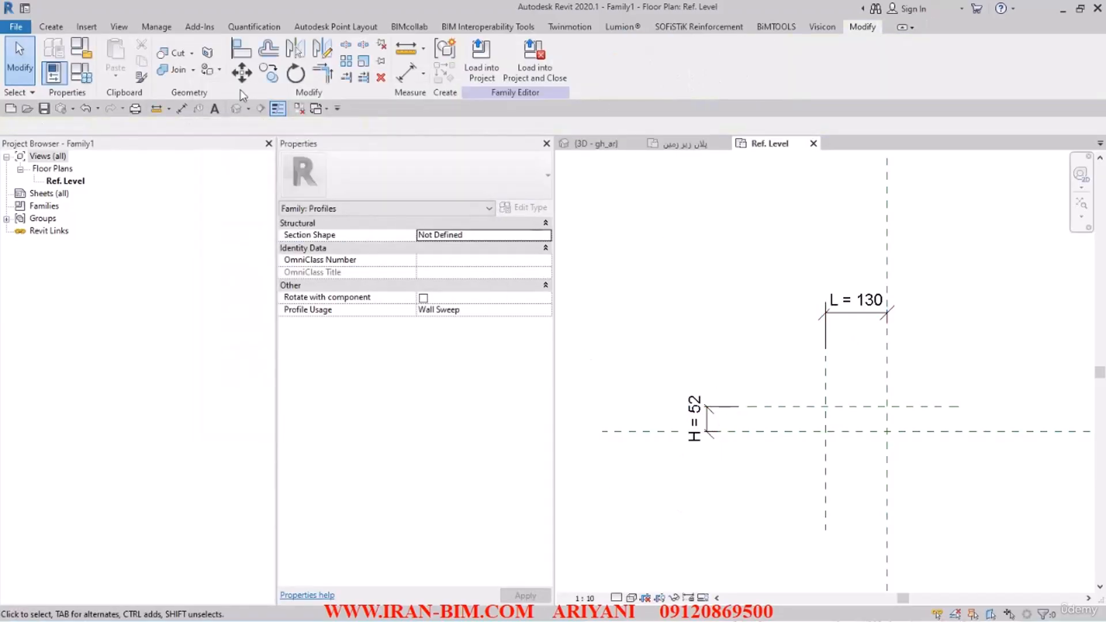
# Step: Draw another vertical reference plane between the two existing ones, about 36 mm right of the left plane
pyautogui.click(57, 29)
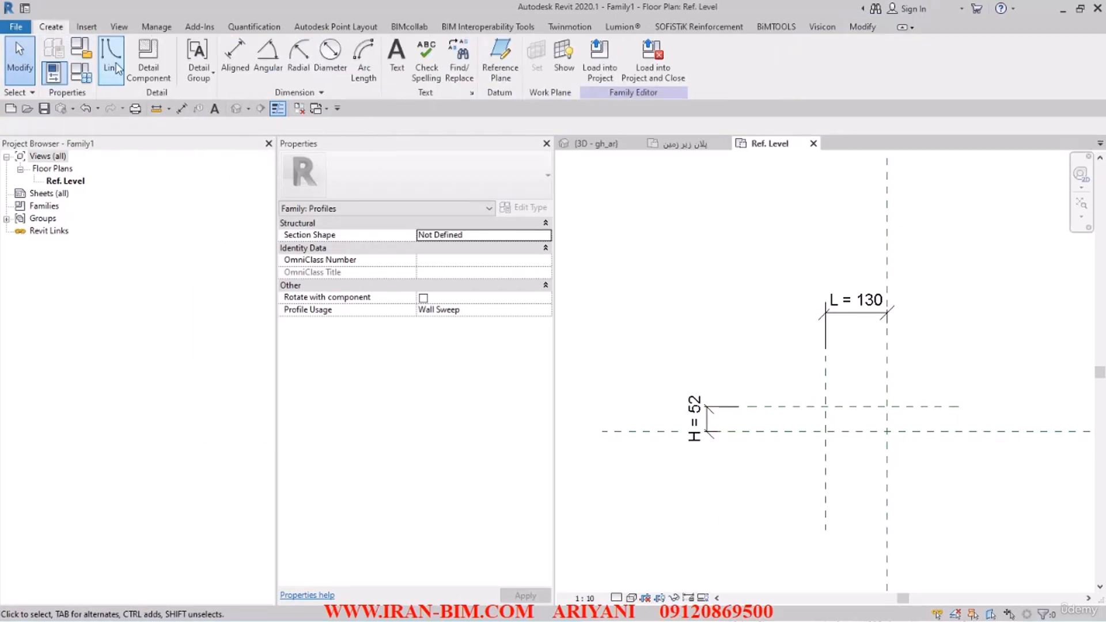
pyautogui.click(515, 81)
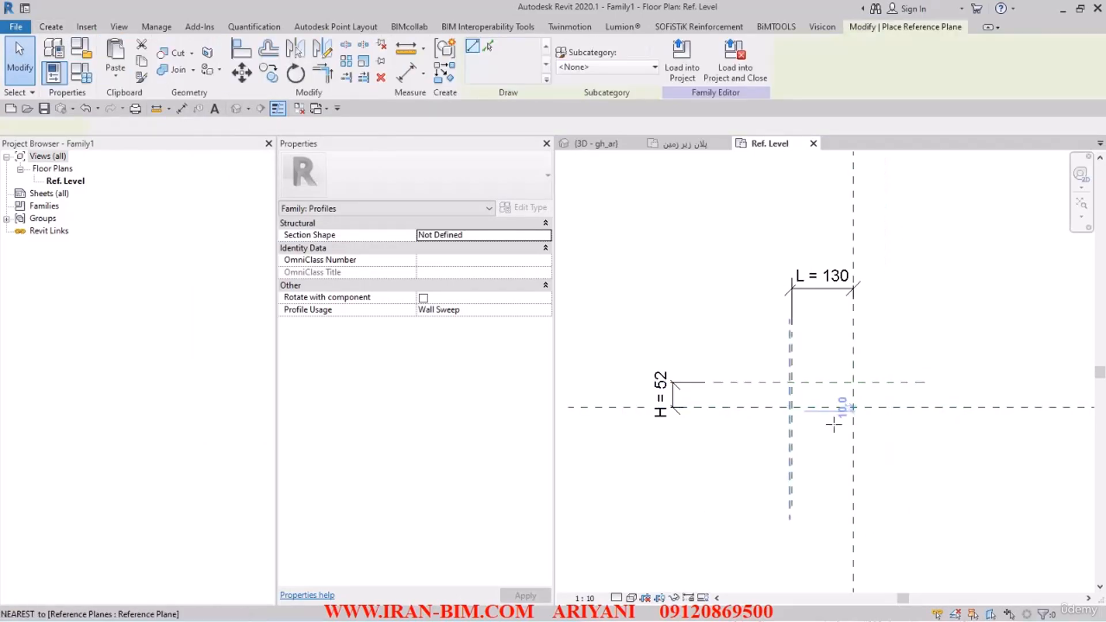
pyautogui.scroll(2, 830, 421)
pyautogui.click(804, 341)
pyautogui.click(804, 483)
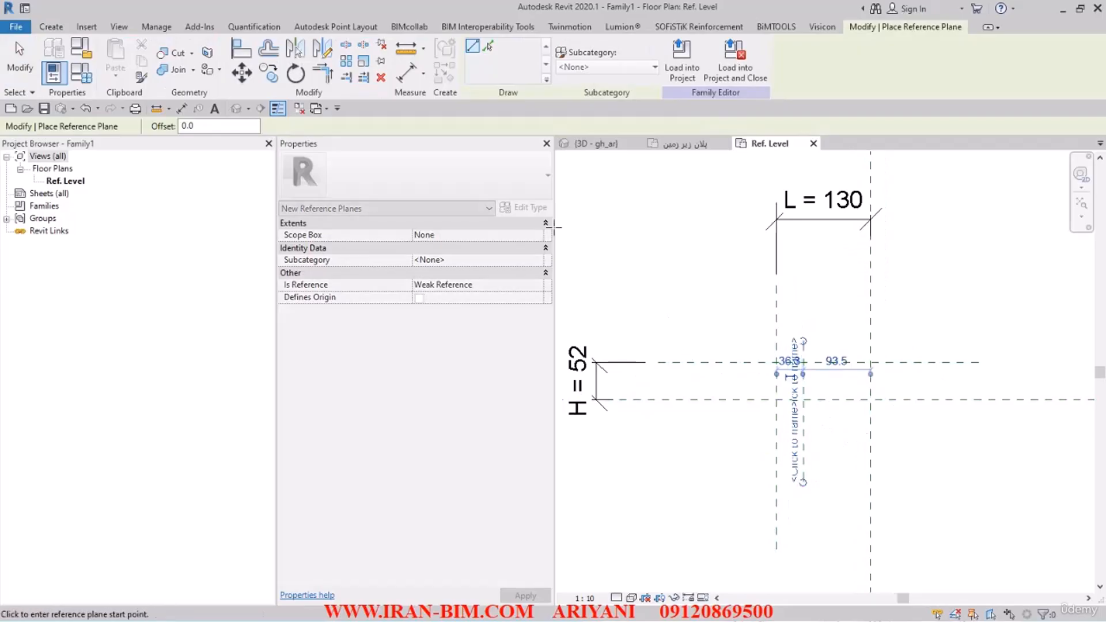
# Step: Dimension the distance from the left reference plane to the new inner vertical plane, placing it below the horizontal planes
pyautogui.click(408, 75)
pyautogui.click(776, 421)
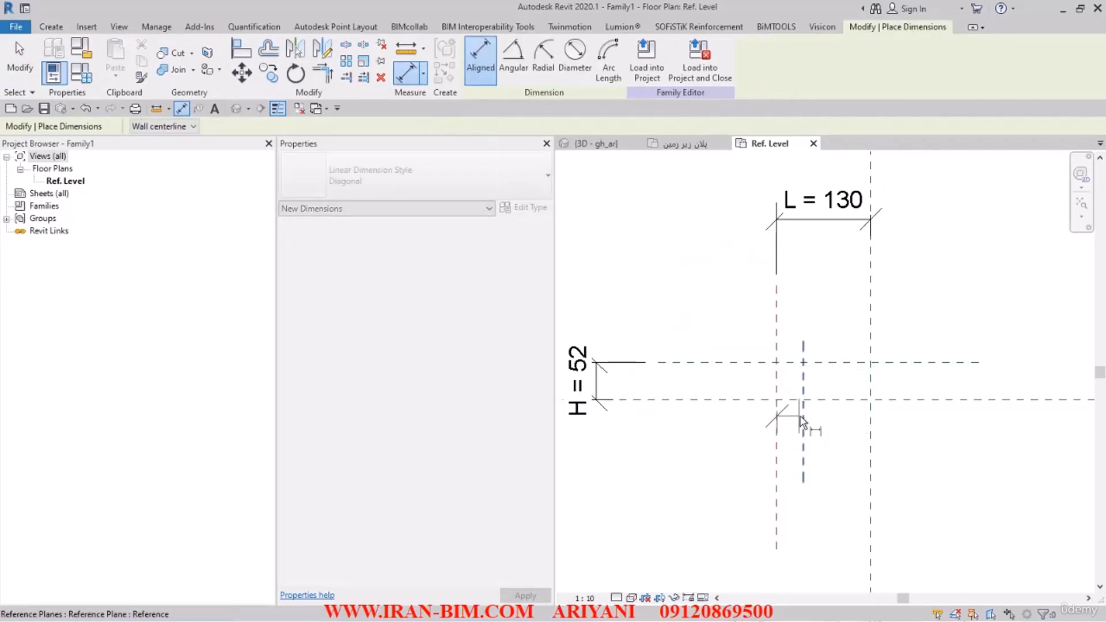
pyautogui.click(803, 416)
pyautogui.click(715, 537)
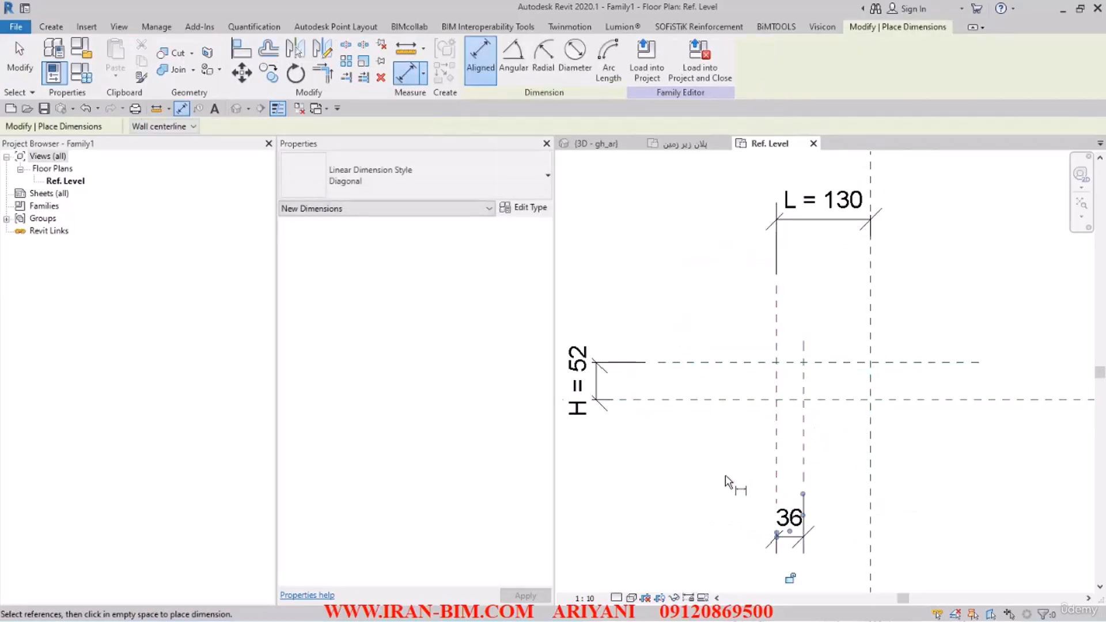
pyautogui.press('Escape')
# Step: Label the dimension between the left and inner vertical planes with a new type parameter named DIAMETER
pyautogui.click(786, 513)
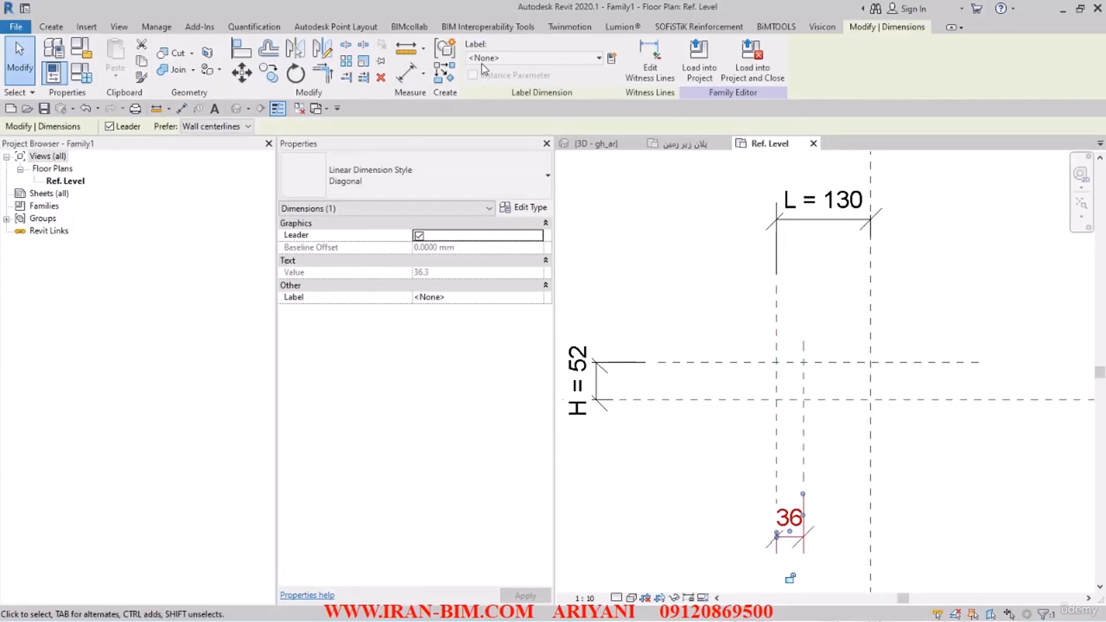
pyautogui.click(612, 60)
pyautogui.write('DIAMETER')
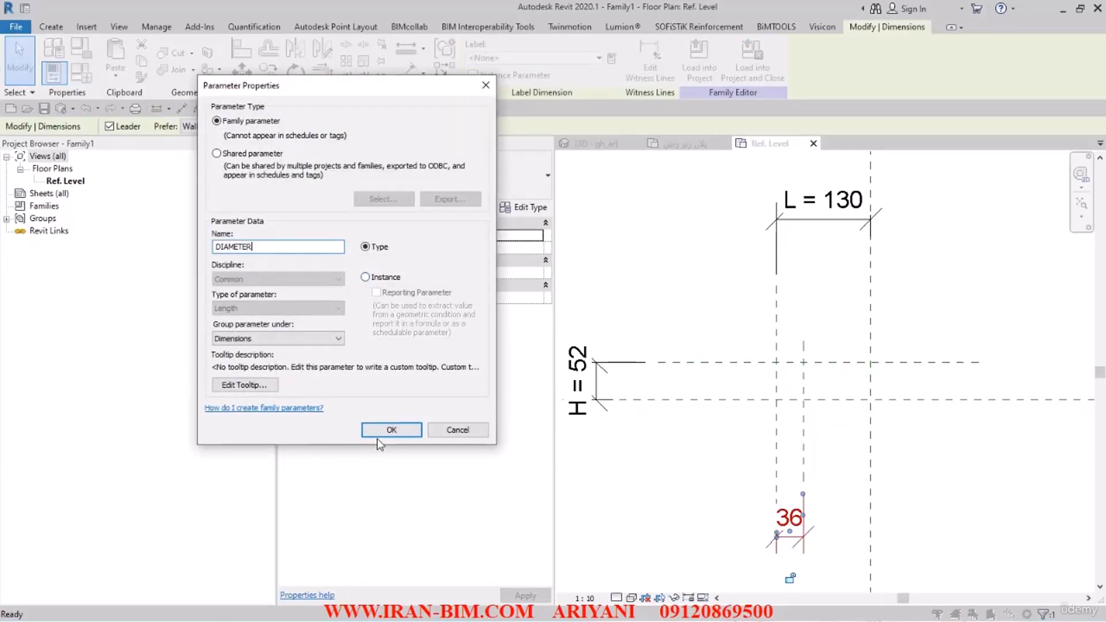
pyautogui.click(381, 432)
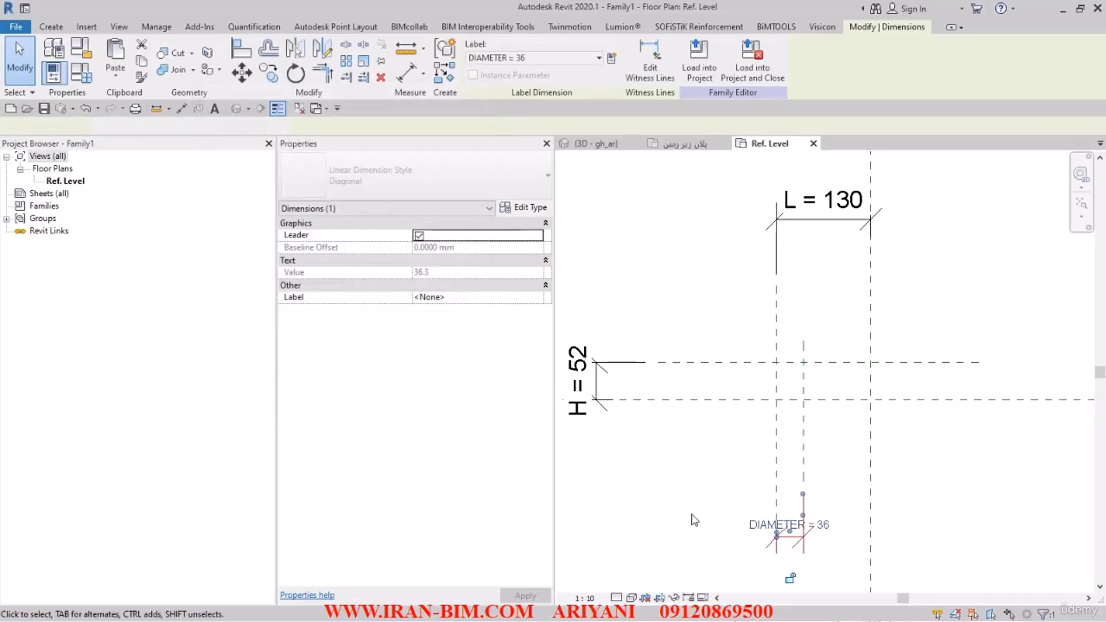
pyautogui.click(721, 468)
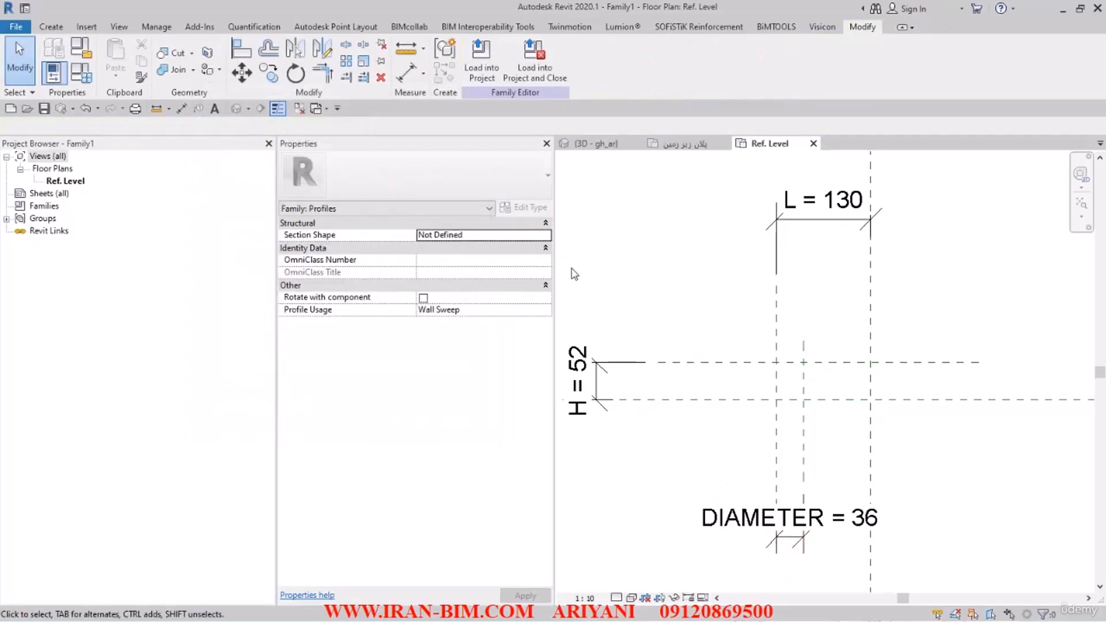
# Step: Draw the profile's upper, right and lower lines along the reference planes, starting and ending at the inner vertical plane
pyautogui.click(50, 26)
pyautogui.click(121, 68)
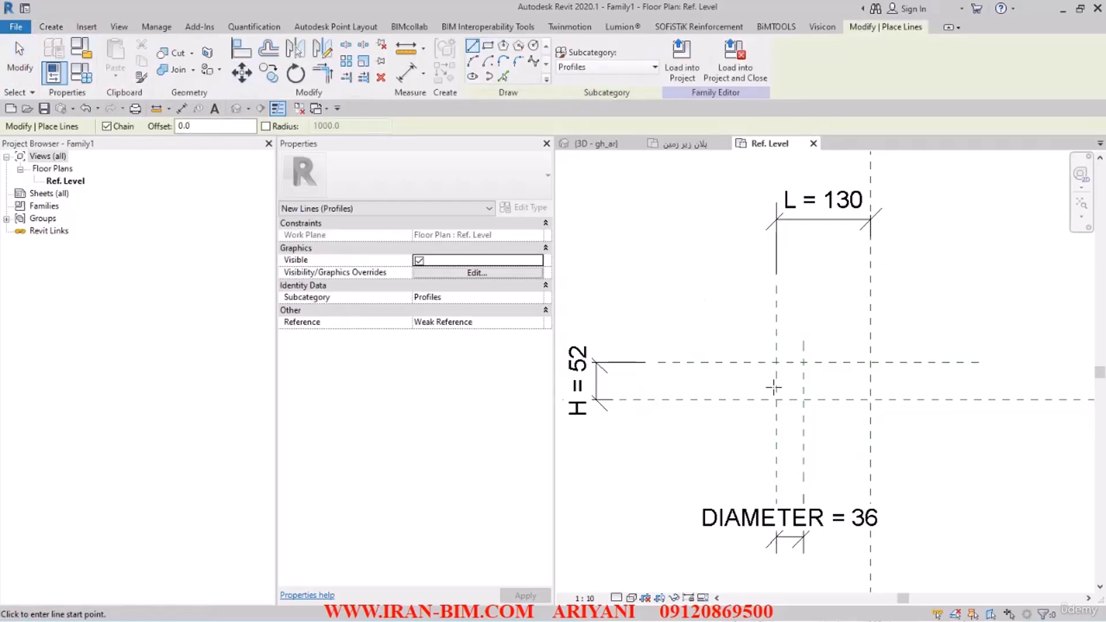
pyautogui.scroll(2, 807, 340)
pyautogui.click(717, 298)
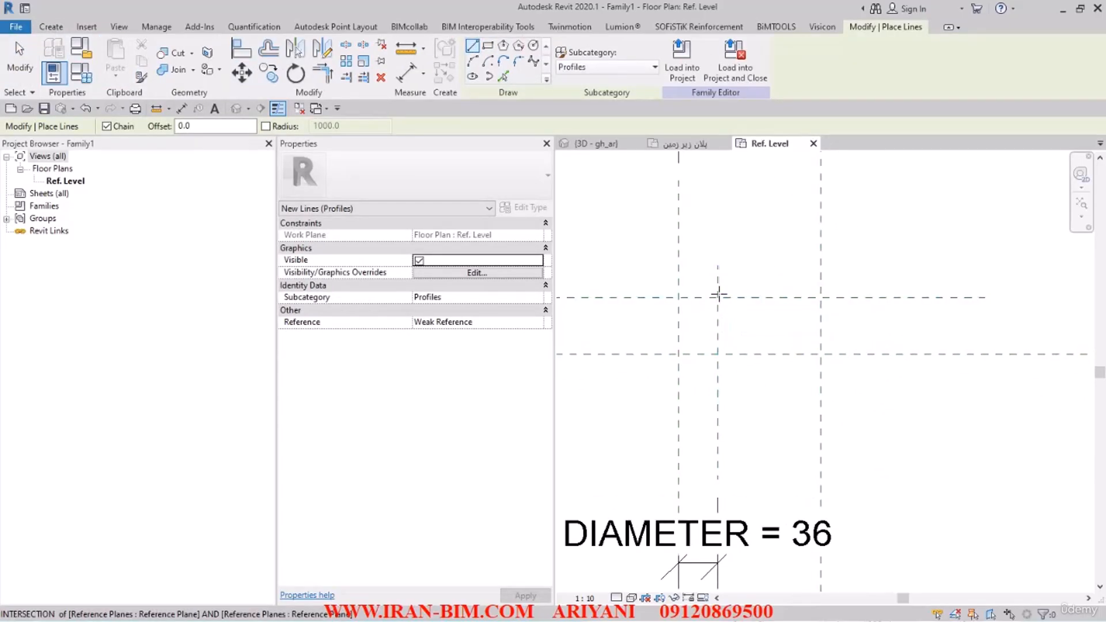
pyautogui.click(821, 297)
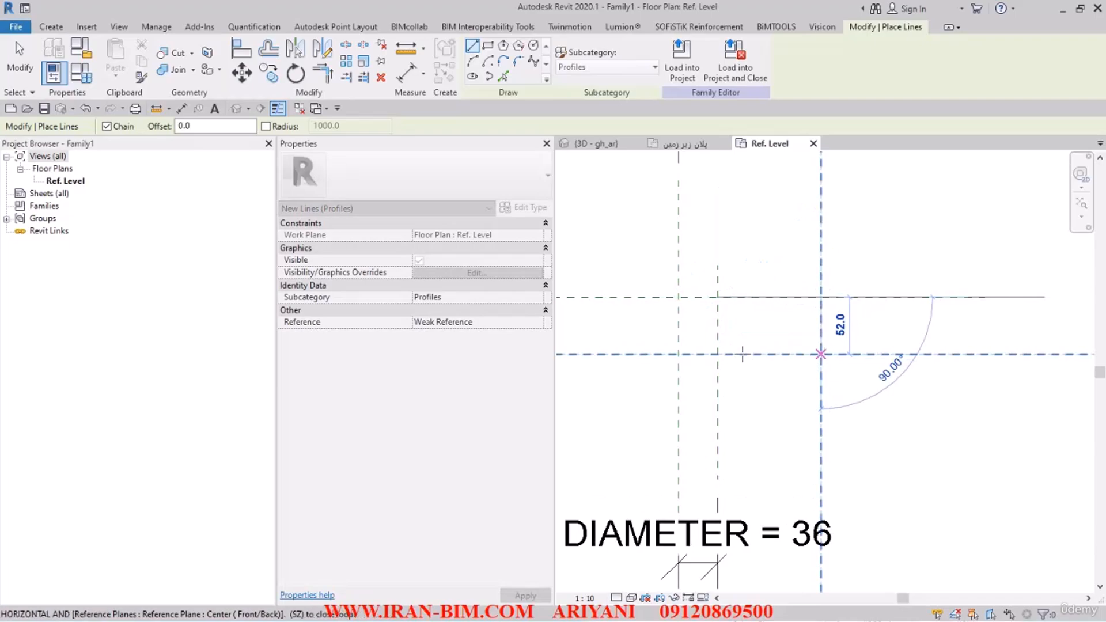
pyautogui.click(821, 354)
pyautogui.click(718, 354)
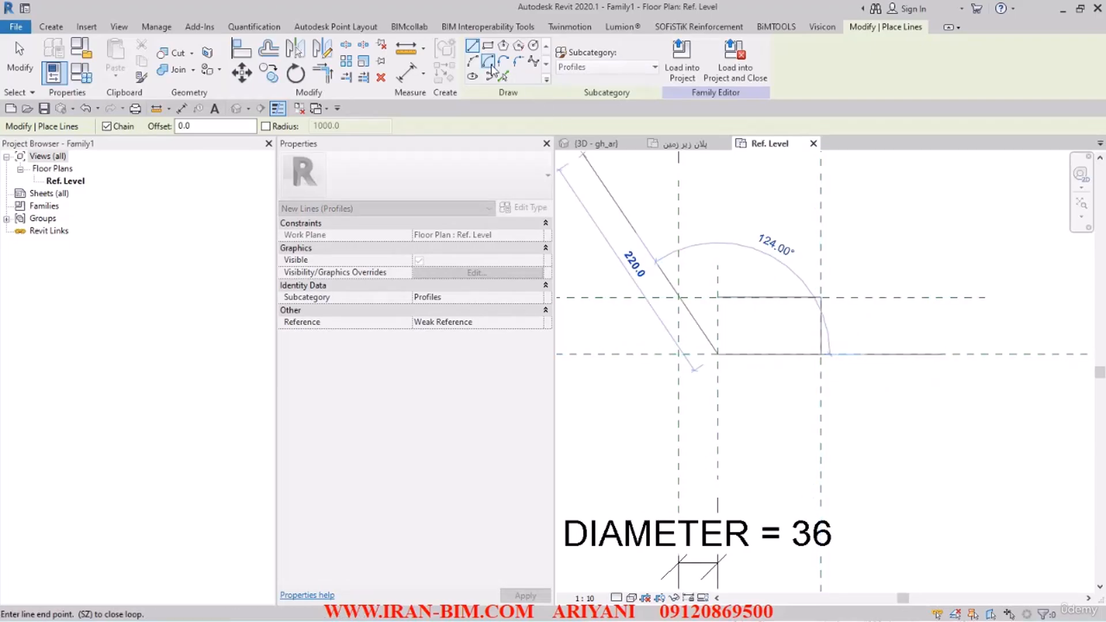
# Step: Close the profile's left end with a semicircular arc of 26 mm radius between the upper and lower line ends
pyautogui.click(472, 61)
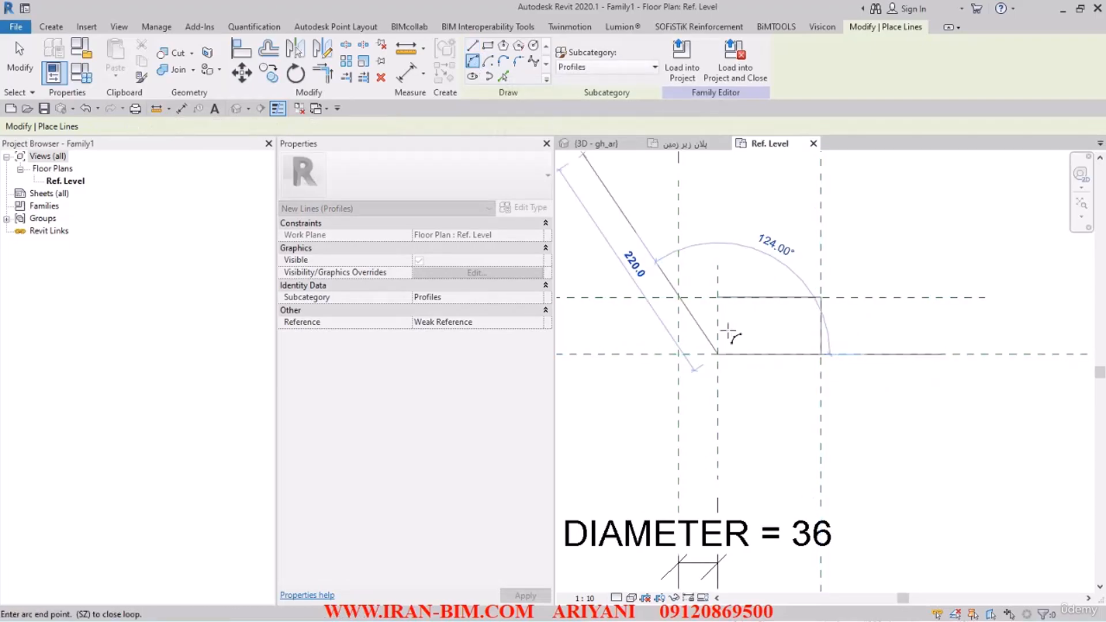
pyautogui.click(718, 298)
pyautogui.click(717, 355)
pyautogui.click(694, 325)
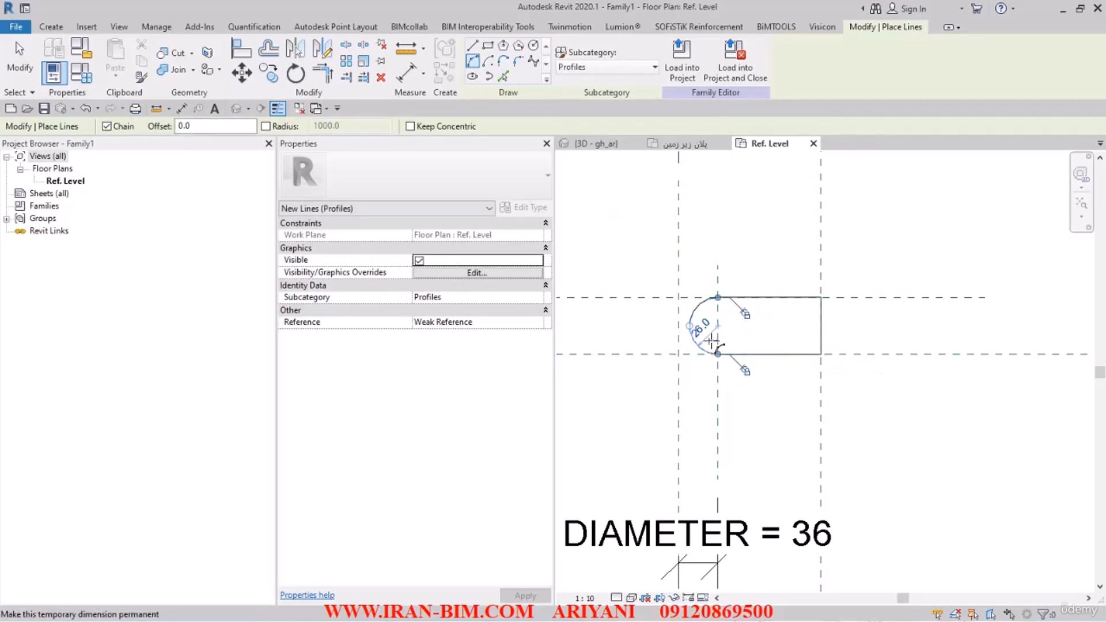
# Step: Add a diameter dimension to the arc at the profile's left end
pyautogui.click(426, 72)
pyautogui.click(439, 181)
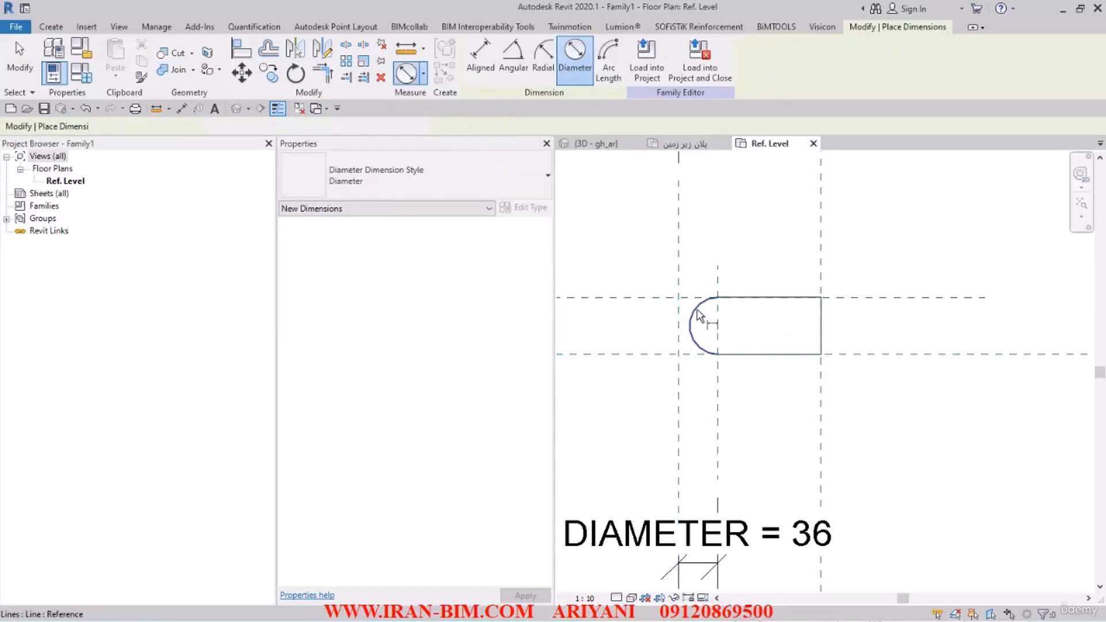
pyautogui.click(697, 311)
pyautogui.click(734, 336)
pyautogui.click(20, 58)
# Step: Label the arc's diameter dimension with the existing DIAMETER parameter
pyautogui.scroll(-1, 759, 381)
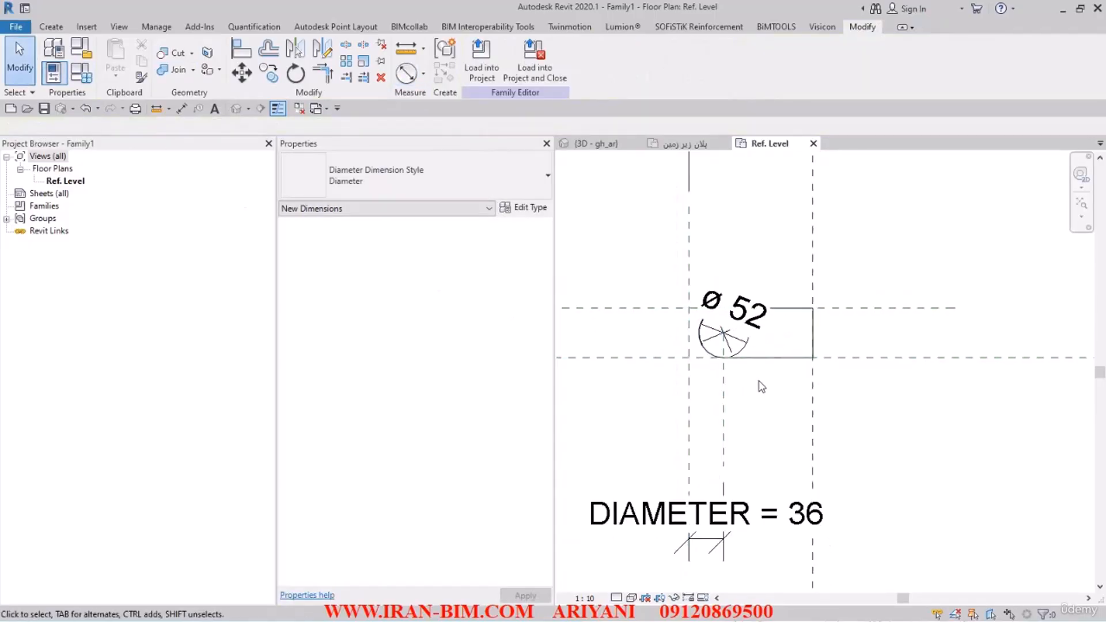
pyautogui.scroll(-2, 749, 371)
pyautogui.moveTo(749, 371); pyautogui.dragTo(797, 331, button='middle')
pyautogui.scroll(4, 782, 377)
pyautogui.scroll(-2, 766, 332)
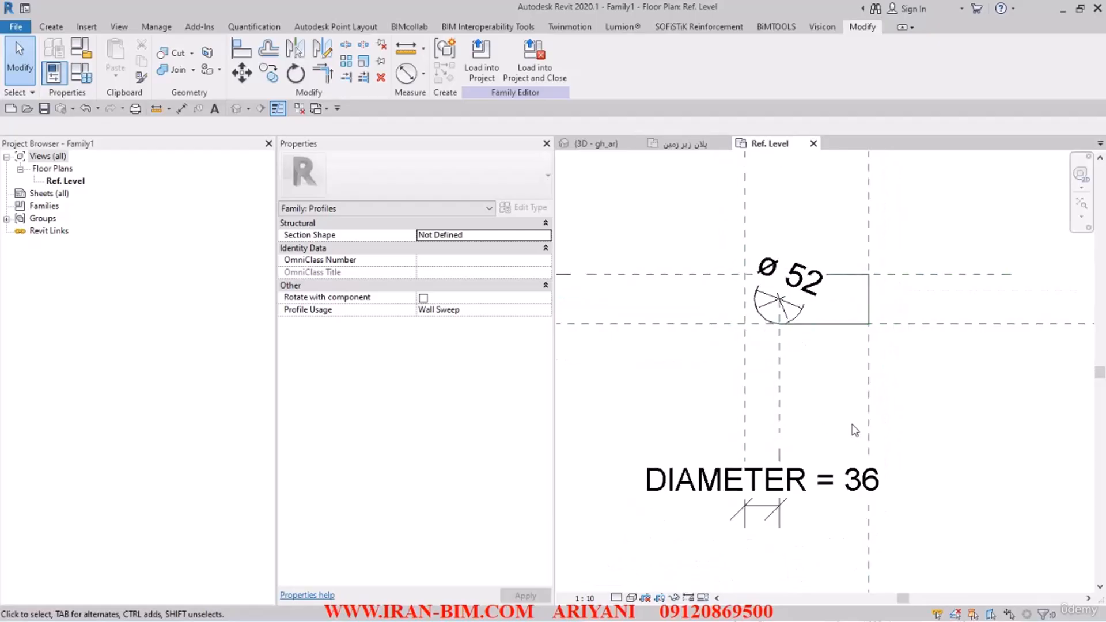
pyautogui.click(811, 305)
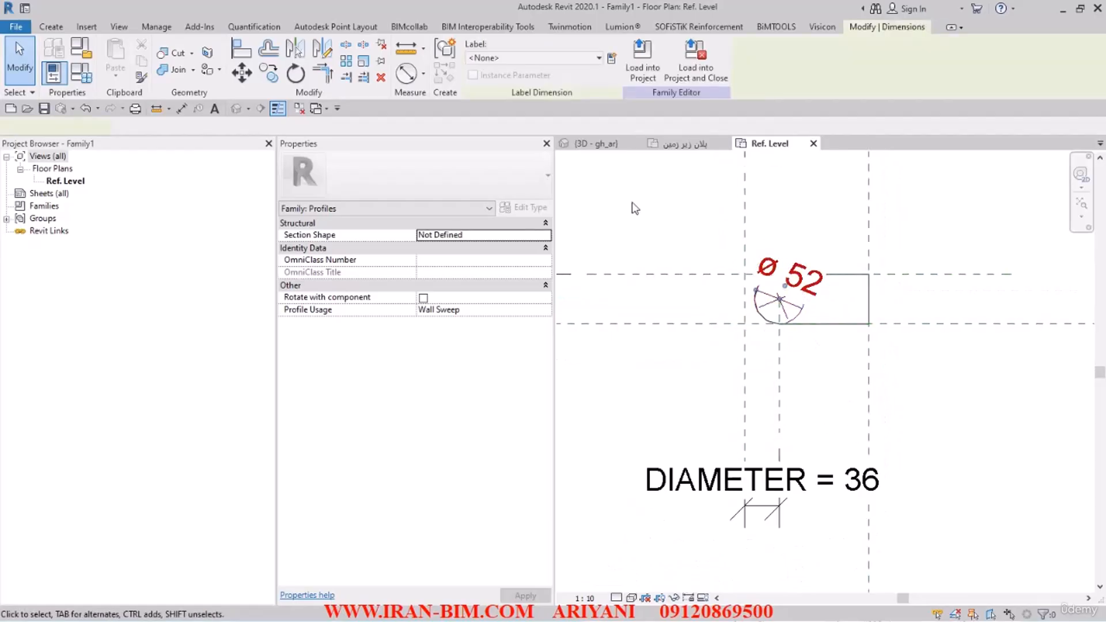
pyautogui.click(500, 58)
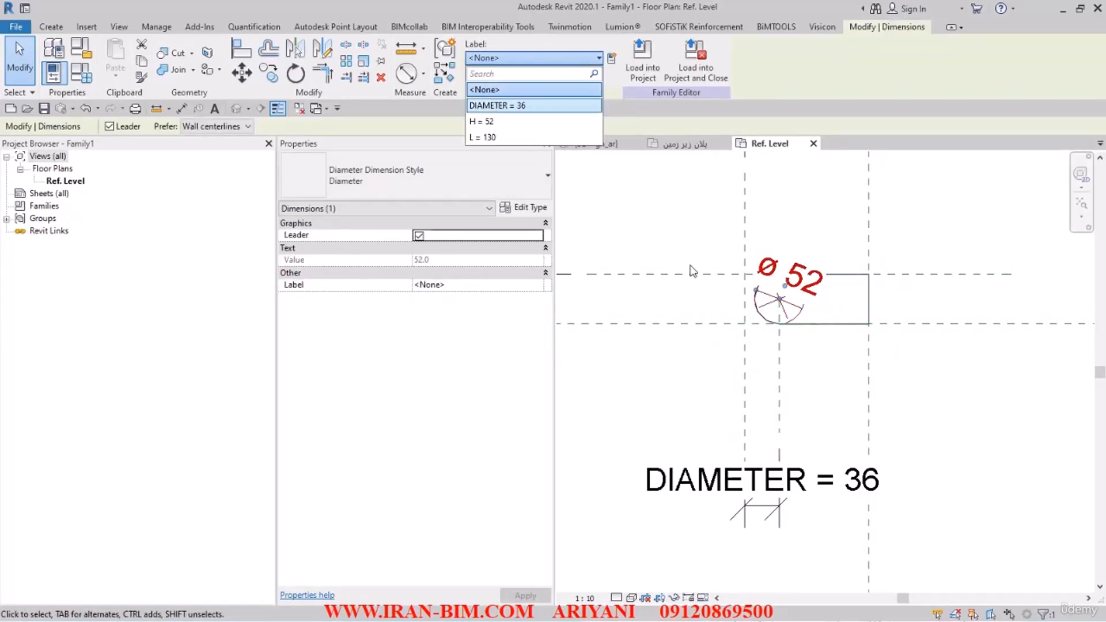
pyautogui.press('Return')
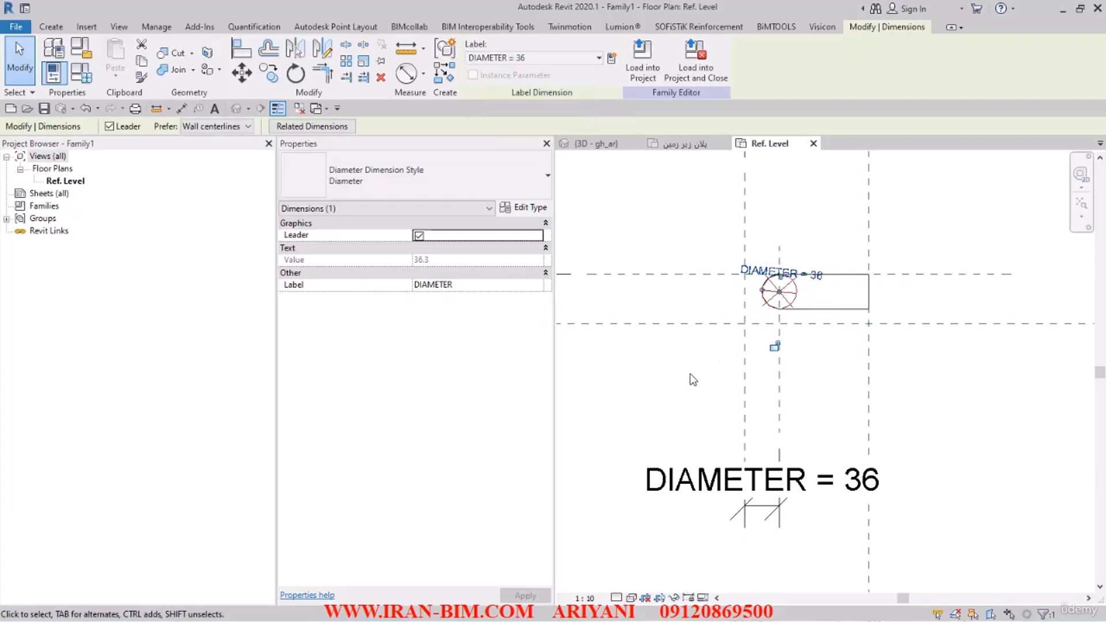
pyautogui.click(691, 379)
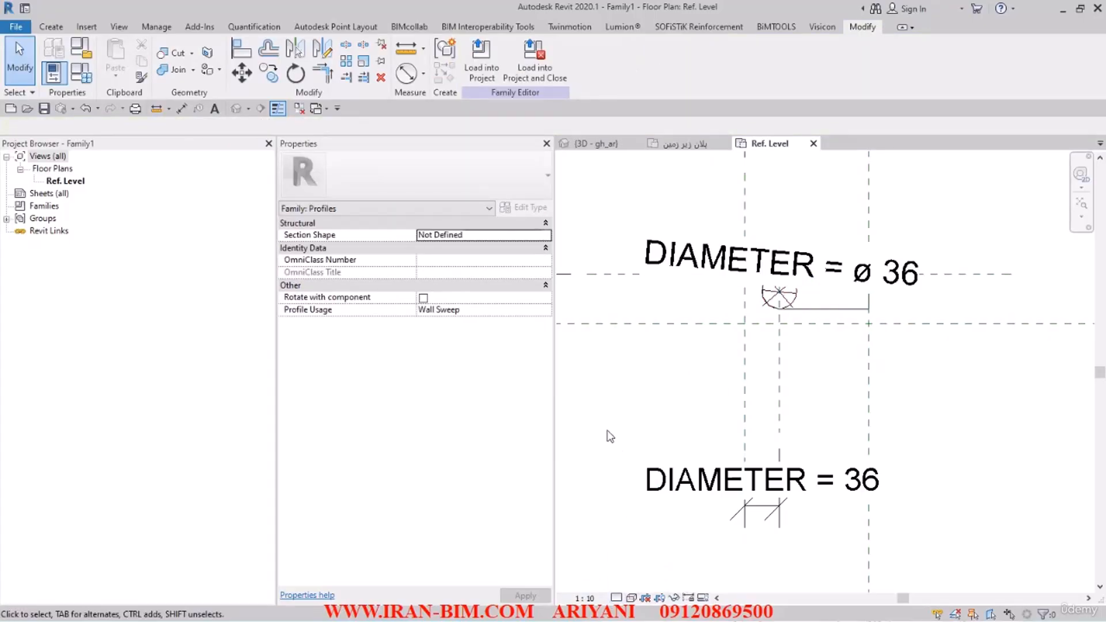
# Step: Set the family parameters DIAMETER to 30, H to 30 and L to 13, and apply them
pyautogui.click(81, 49)
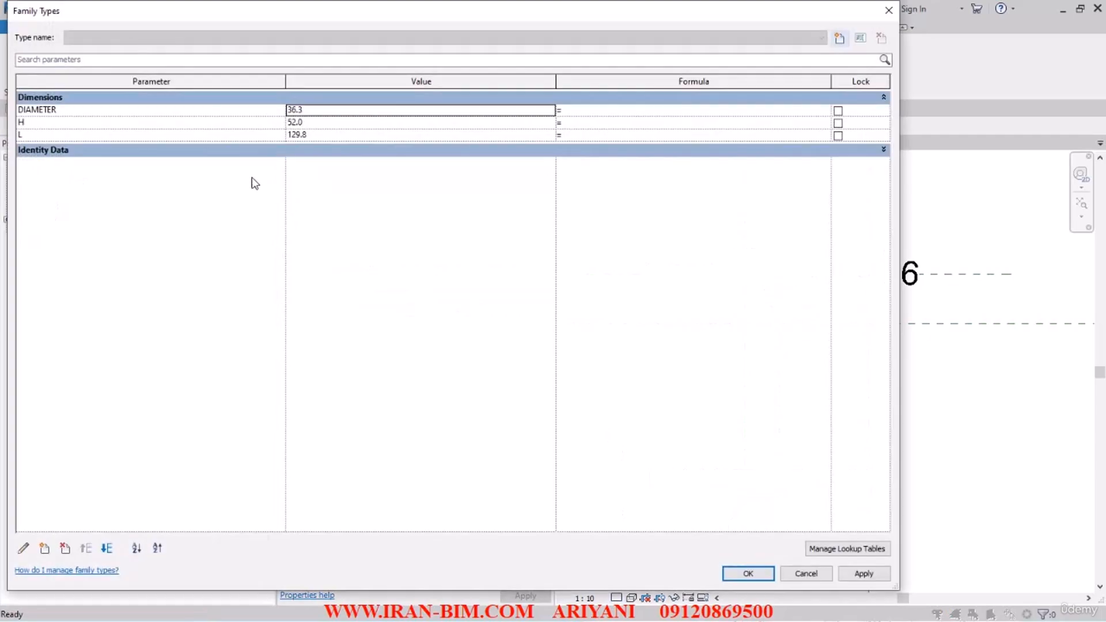
pyautogui.click(325, 113)
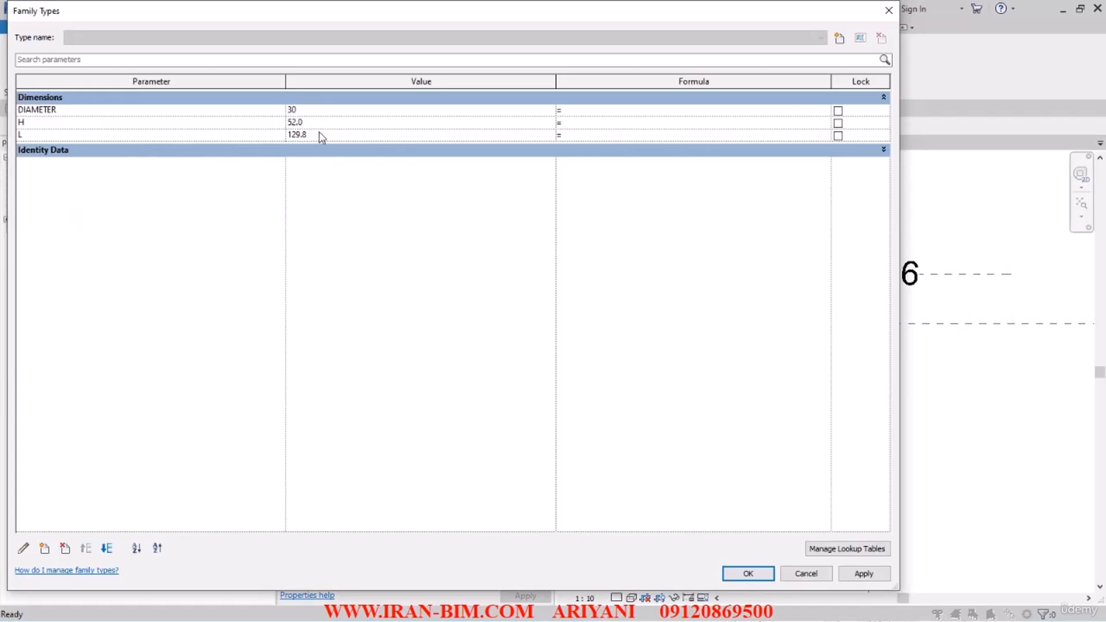
pyautogui.click(318, 123)
pyautogui.click(326, 136)
pyautogui.click(380, 220)
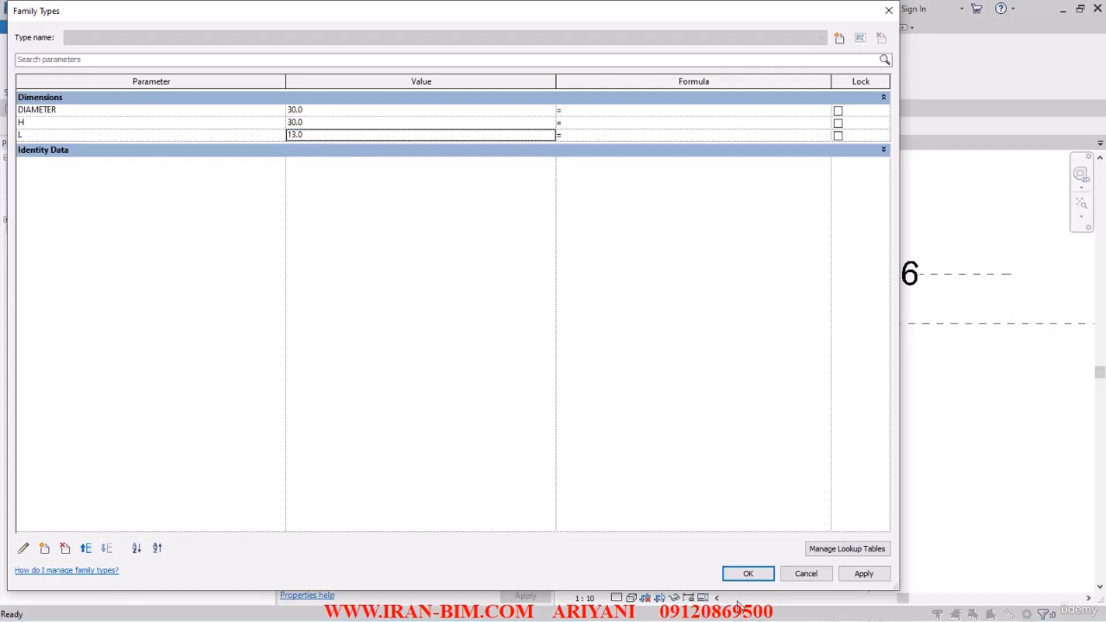
pyautogui.click(748, 574)
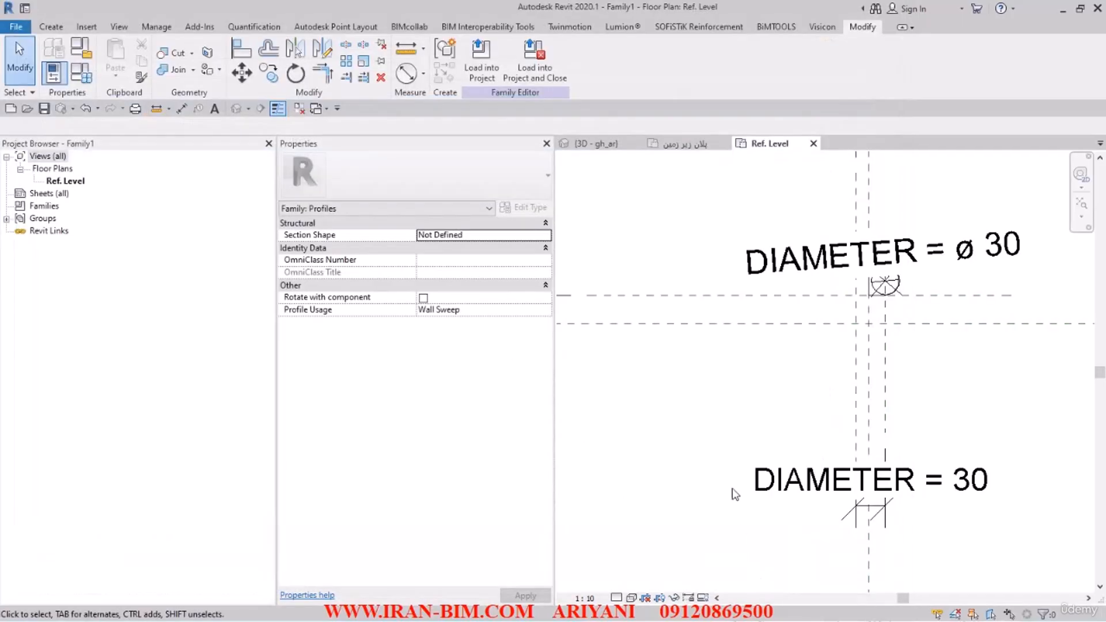
# Step: Set the DIAMETER family parameter to 3 and apply it to the profile
pyautogui.click(887, 279)
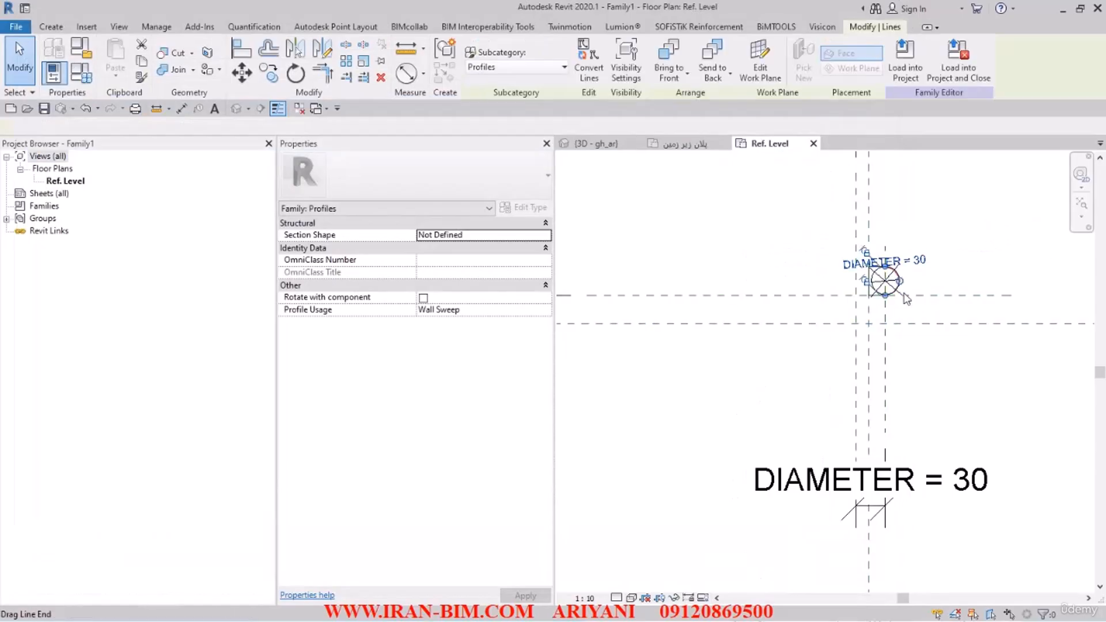
pyautogui.click(781, 248)
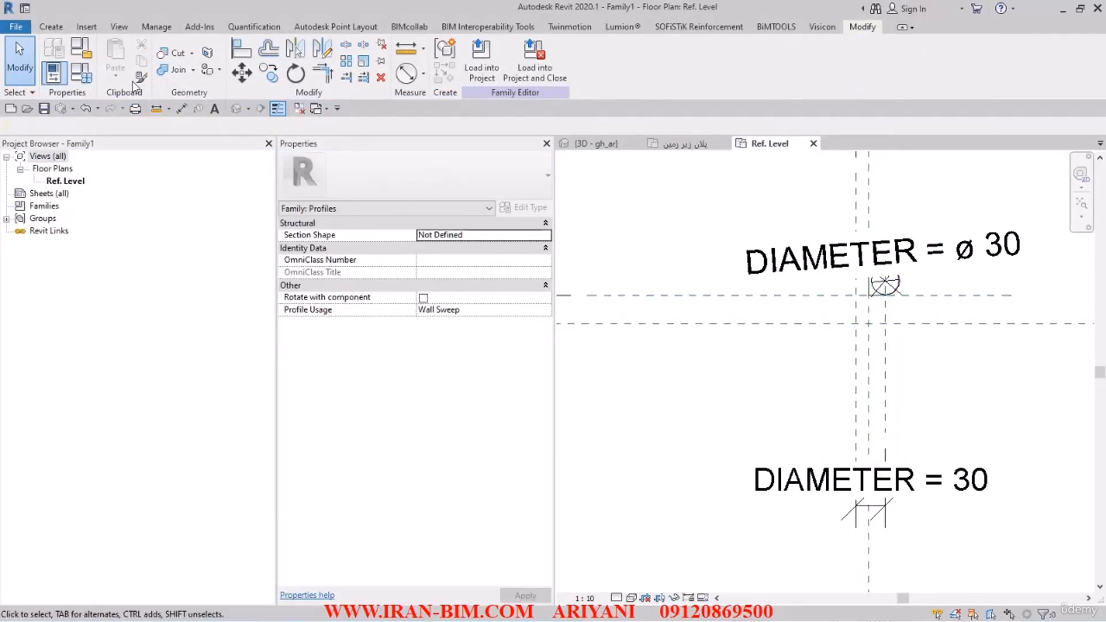
pyautogui.click(81, 73)
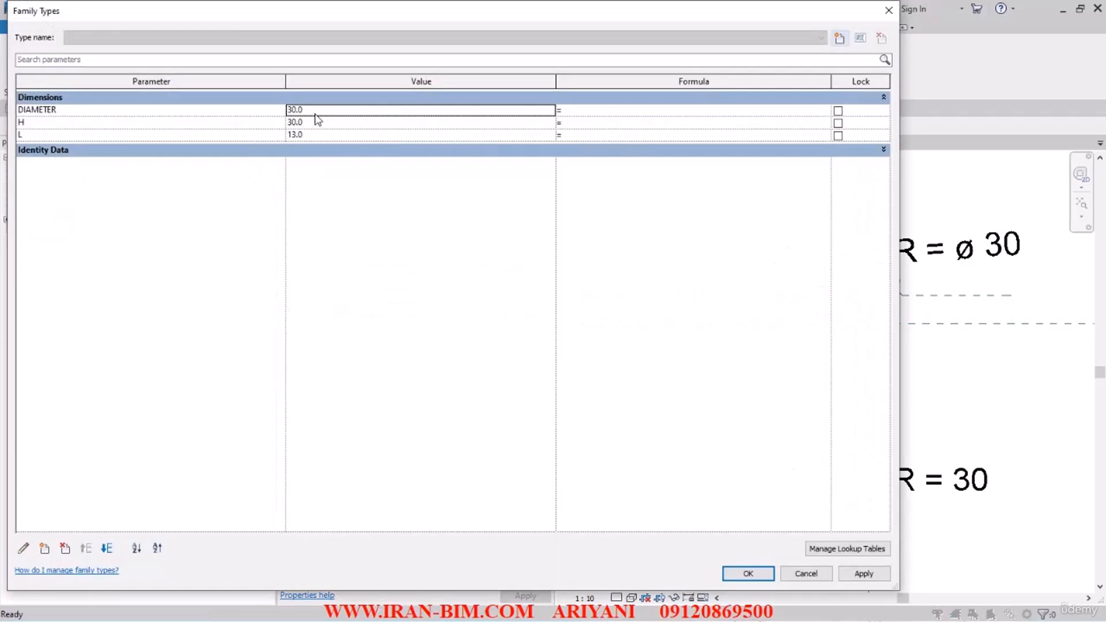
pyautogui.click(317, 112)
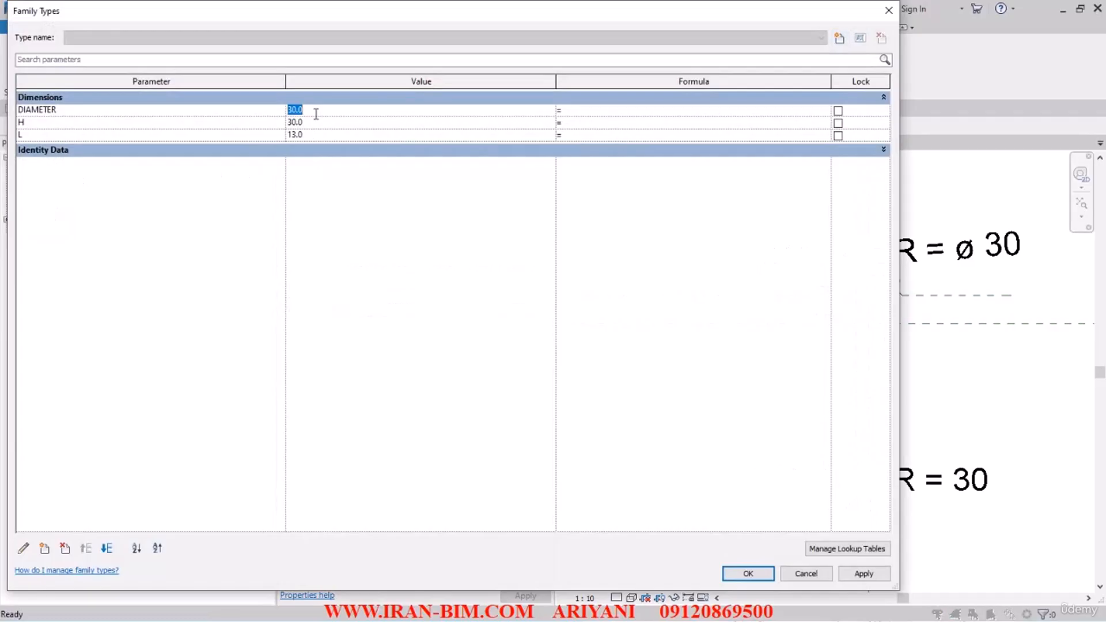
pyautogui.click(747, 574)
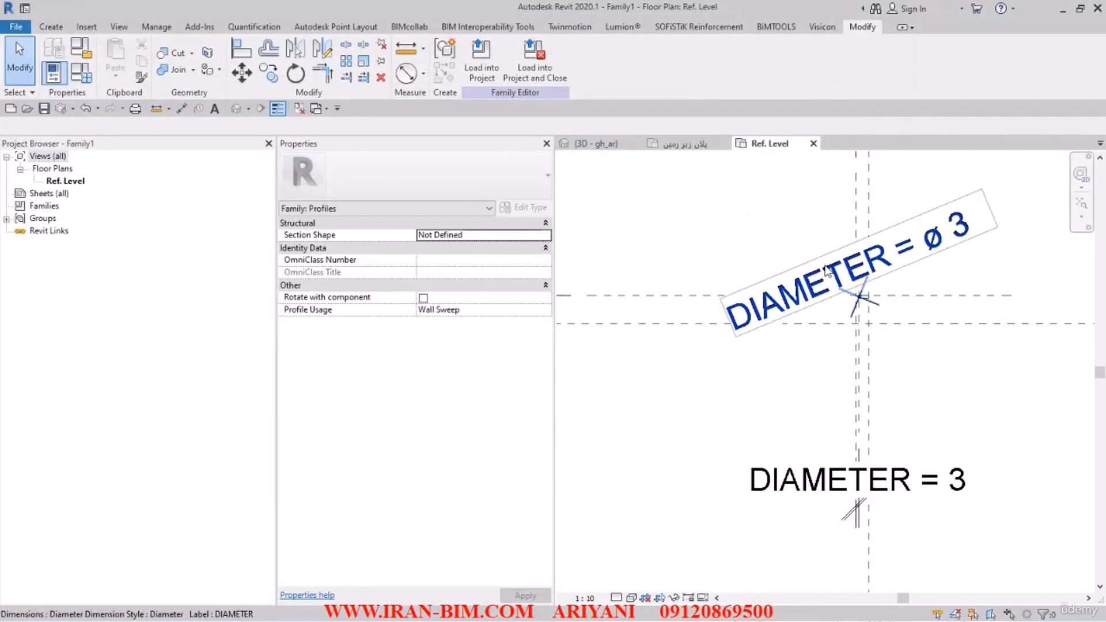
# Step: Set the L family parameter to 130 and apply it to the profile
pyautogui.click(813, 286)
pyautogui.scroll(8, 853, 282)
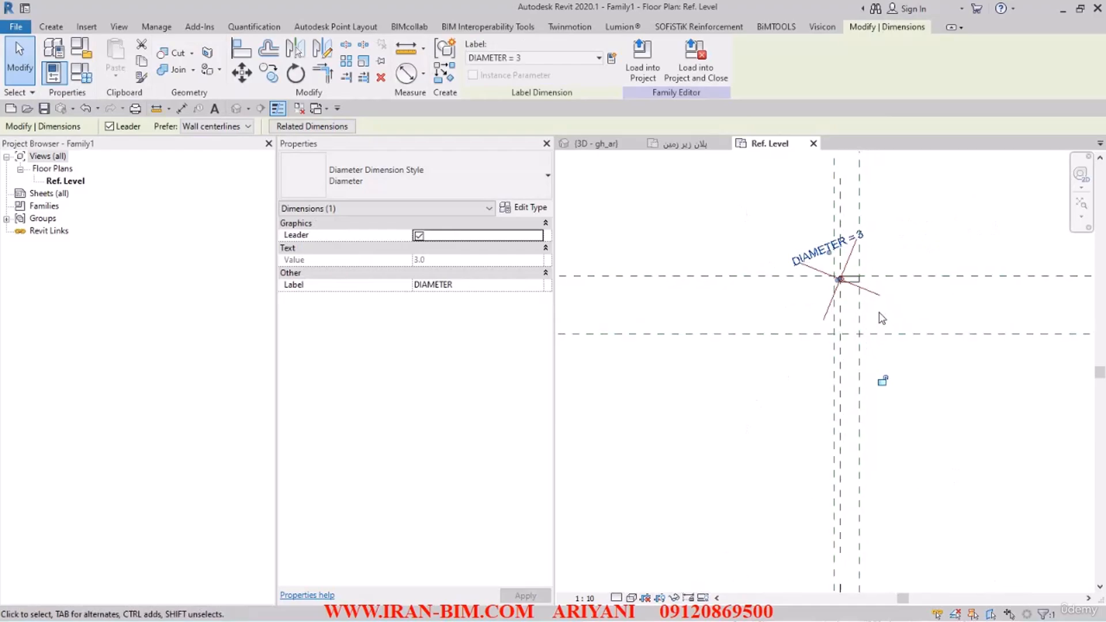
pyautogui.press('Escape')
pyautogui.scroll(-3, 838, 275)
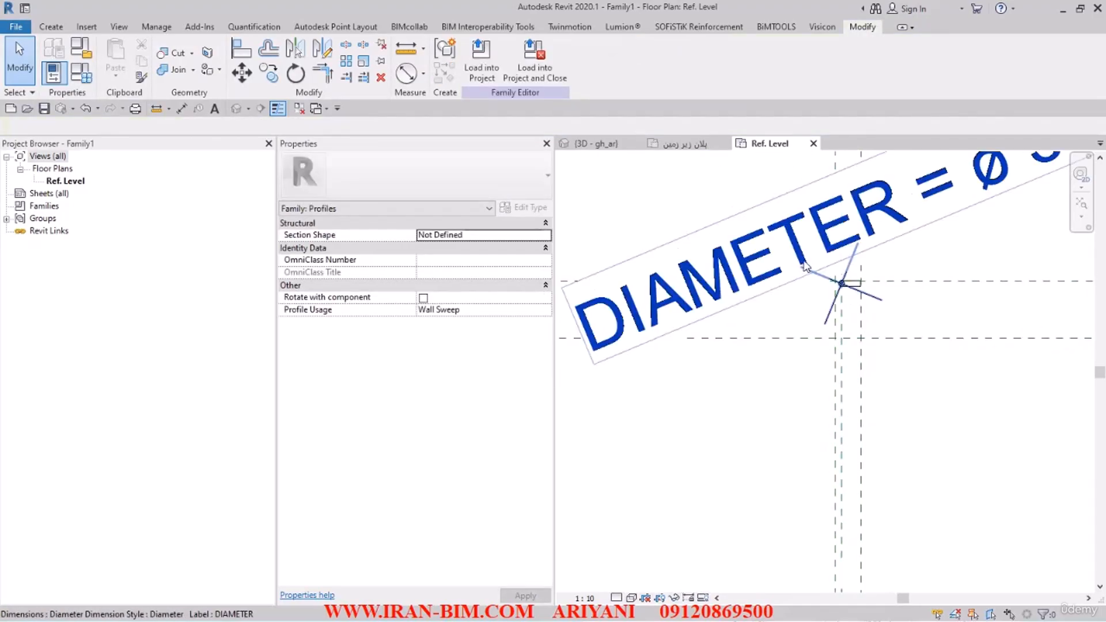
pyautogui.click(81, 72)
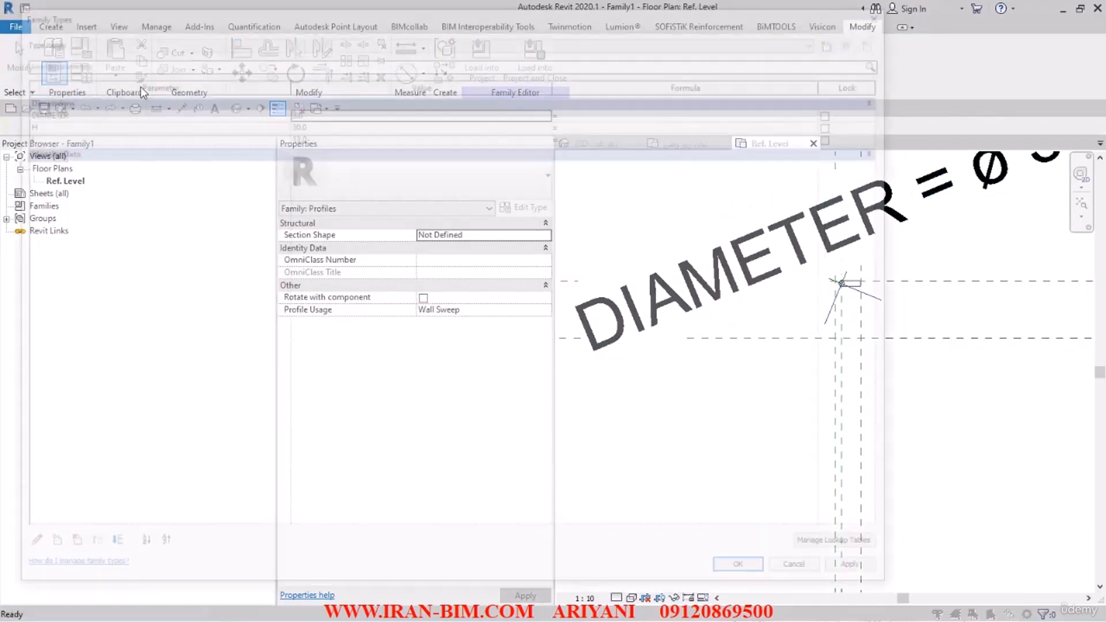
pyautogui.click(319, 134)
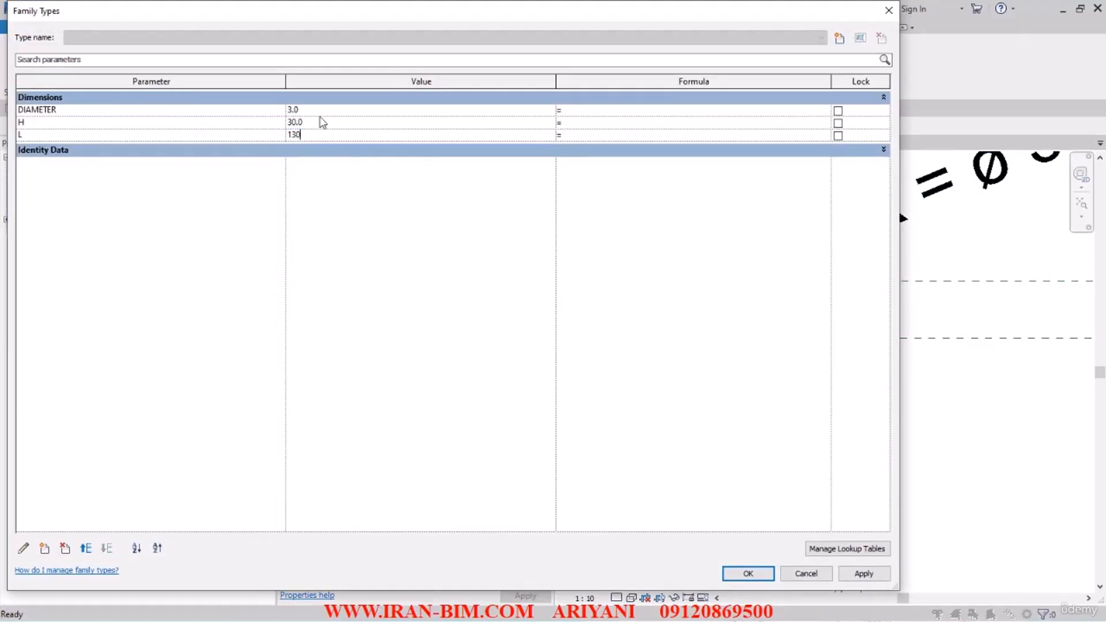
pyautogui.click(321, 122)
pyautogui.click(748, 574)
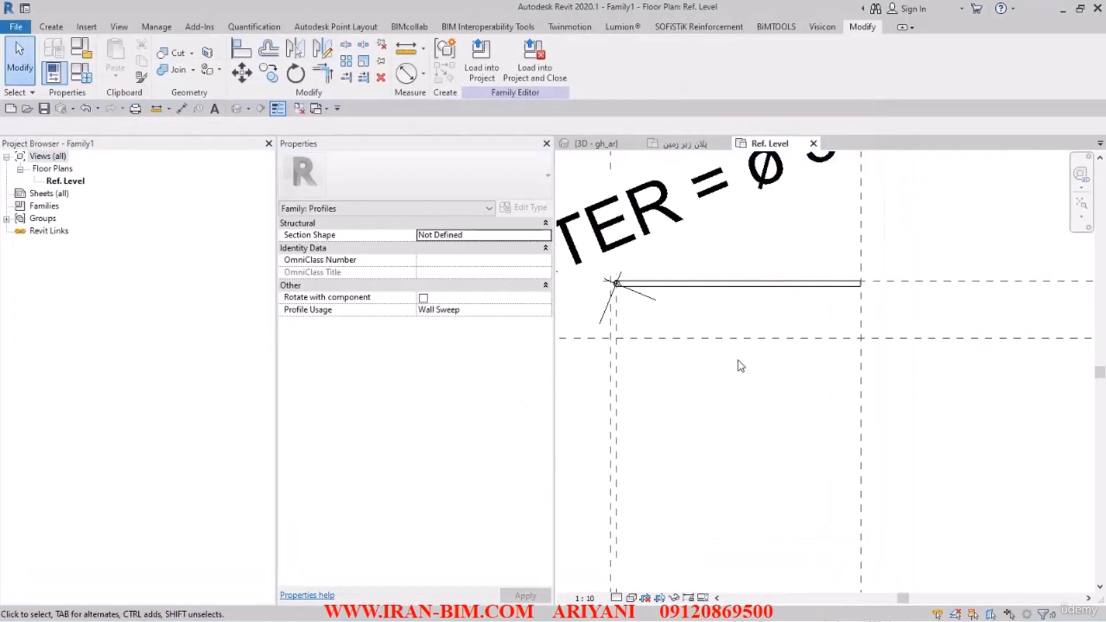
# Step: Set the DIAMETER family parameter to 30, keeping H at 30, and apply the values
pyautogui.scroll(2, 749, 360)
pyautogui.click(277, 109)
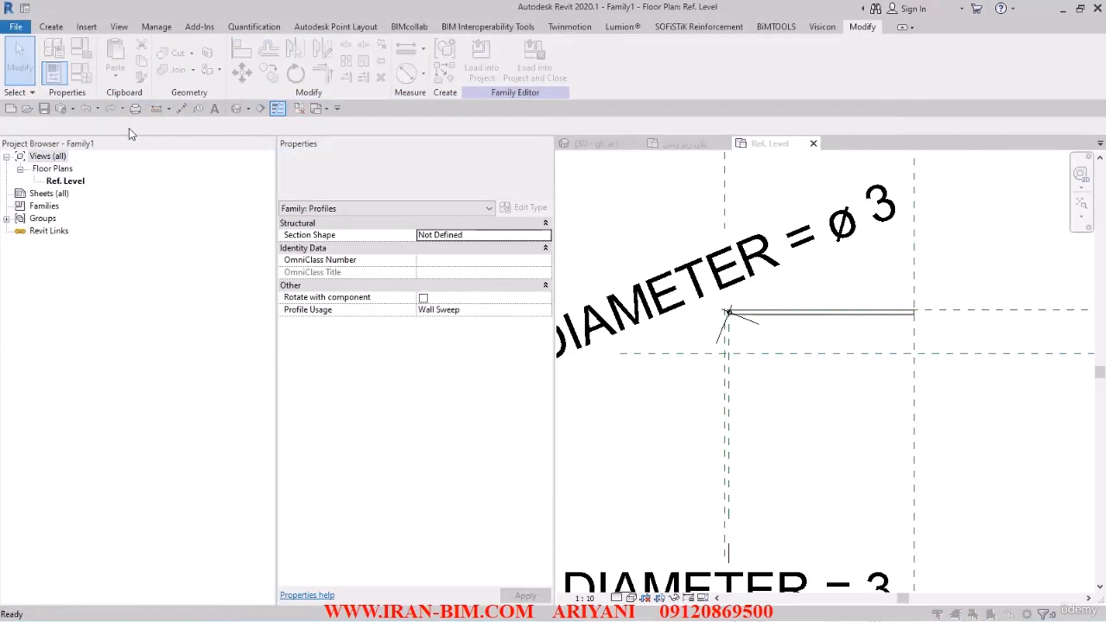
pyautogui.click(315, 123)
pyautogui.click(316, 123)
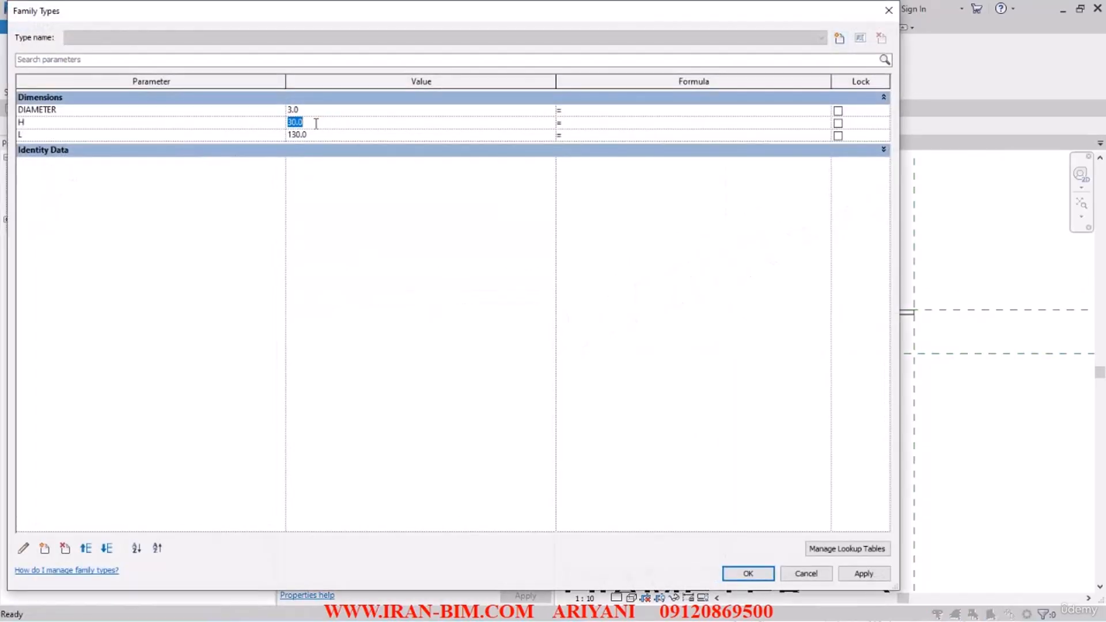
pyautogui.click(322, 111)
pyautogui.click(748, 574)
# Step: Change the Ref. Level view scale to 1 : 5
pyautogui.scroll(-1, 758, 383)
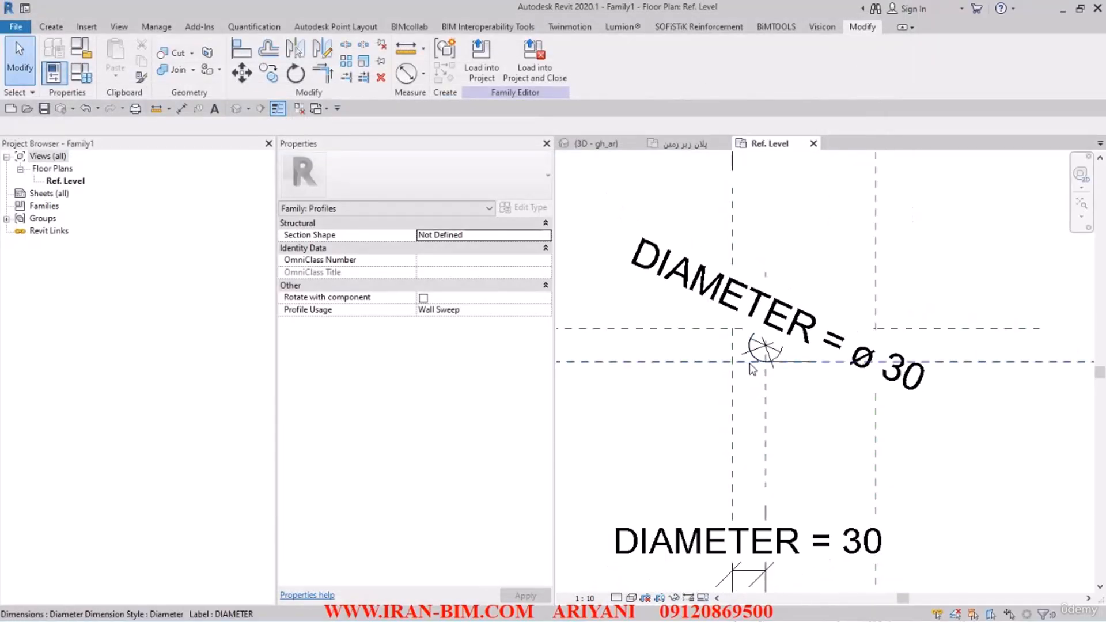
pyautogui.click(592, 596)
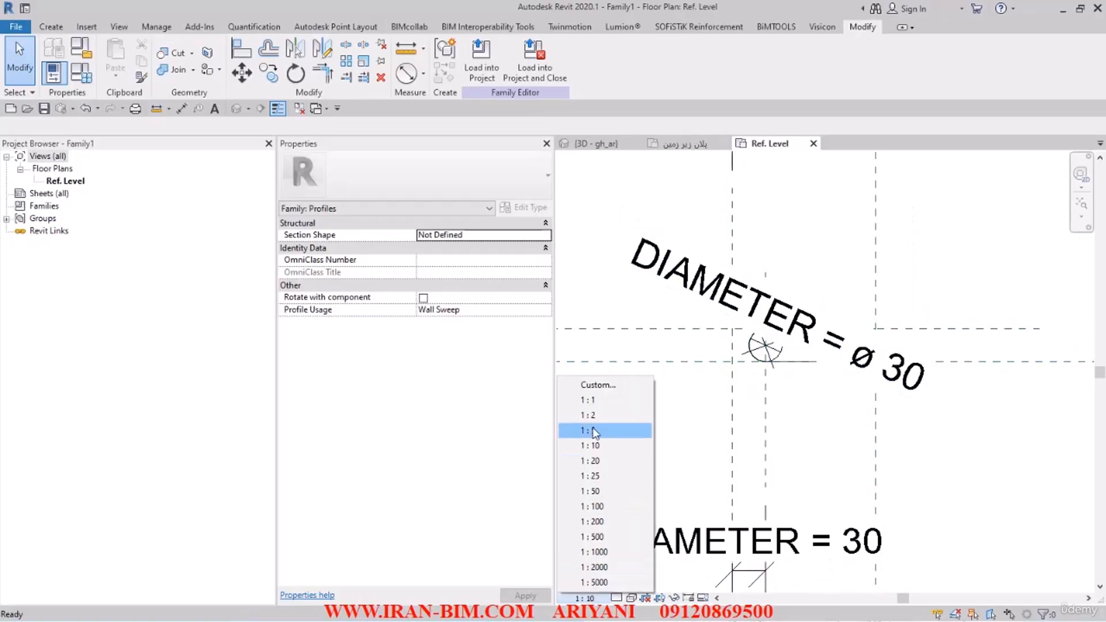
pyautogui.click(594, 430)
# Step: Delete the profile lines, the arc and its diameter dimension, leaving the reference planes in place
pyautogui.scroll(-1, 758, 386)
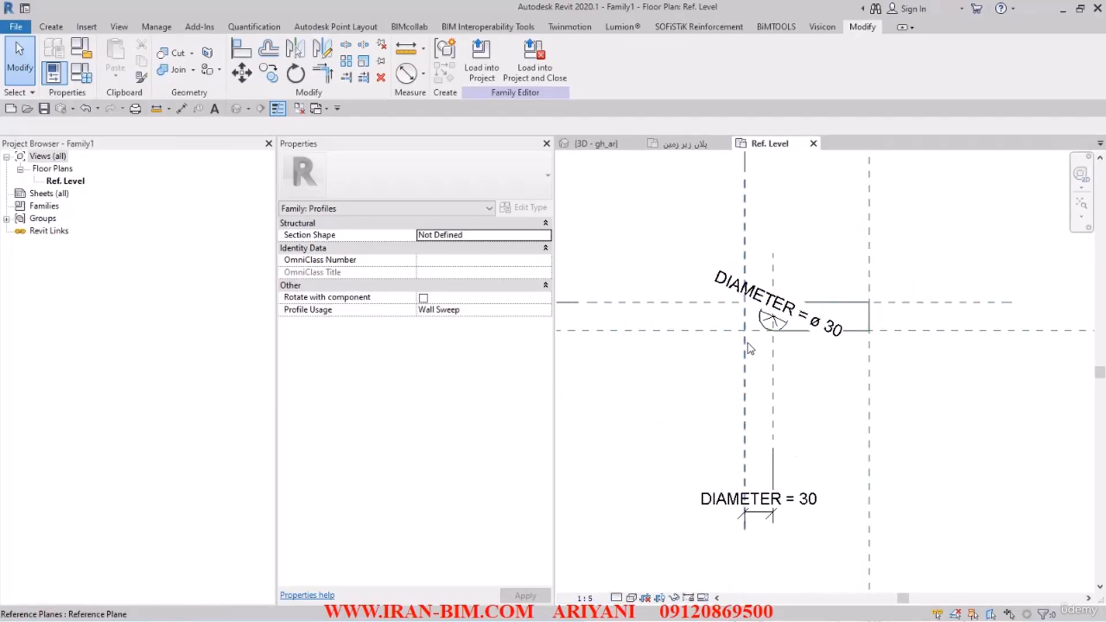
pyautogui.moveTo(682, 223); pyautogui.dragTo(911, 415)
pyautogui.press('Delete')
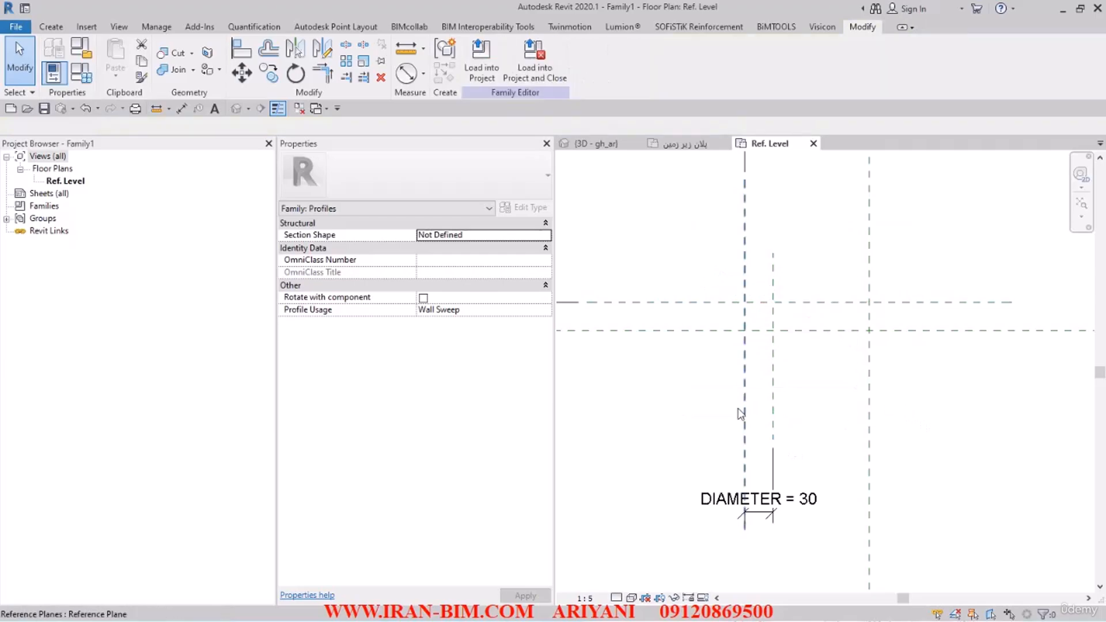
# Step: Check the DIAMETER, H and L values in the family types
pyautogui.moveTo(702, 398); pyautogui.dragTo(705, 407, button='middle')
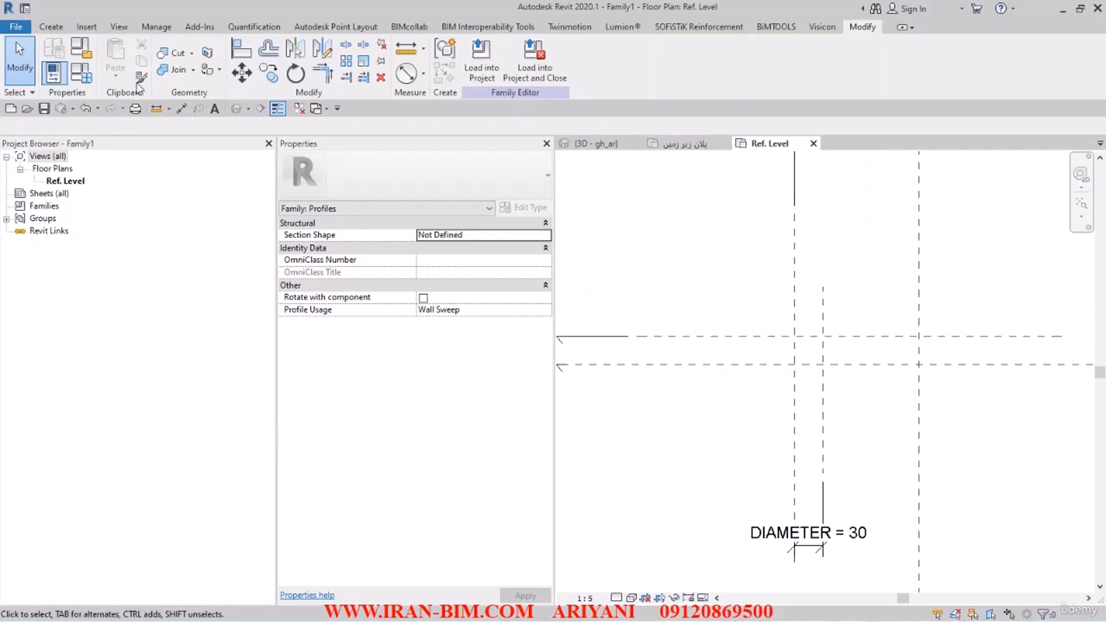
pyautogui.click(81, 72)
pyautogui.click(324, 136)
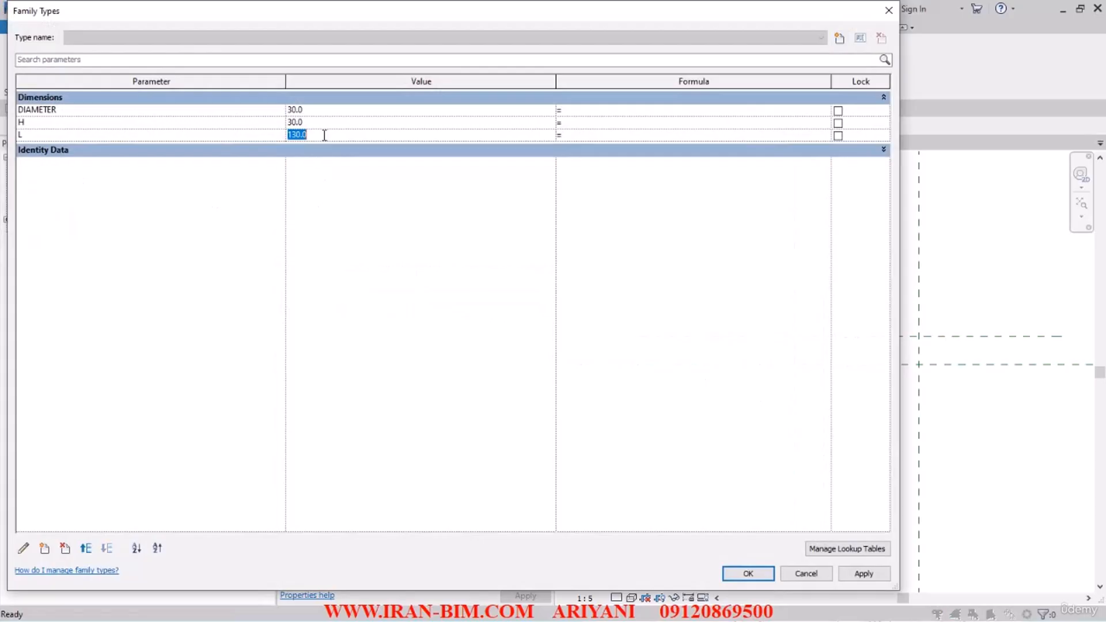
pyautogui.click(324, 121)
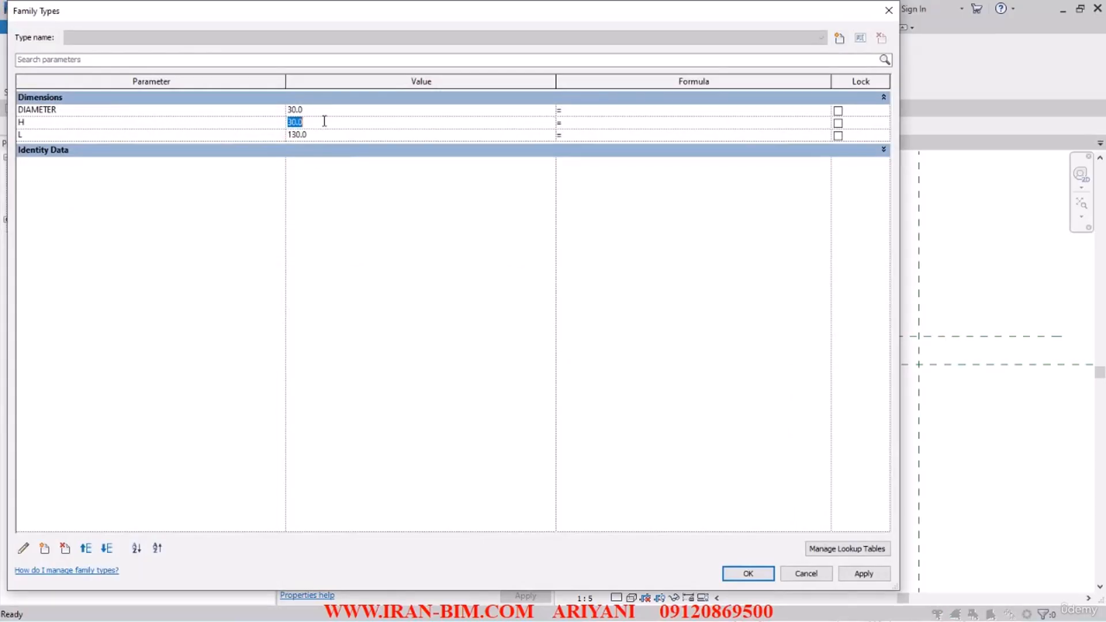
pyautogui.click(748, 574)
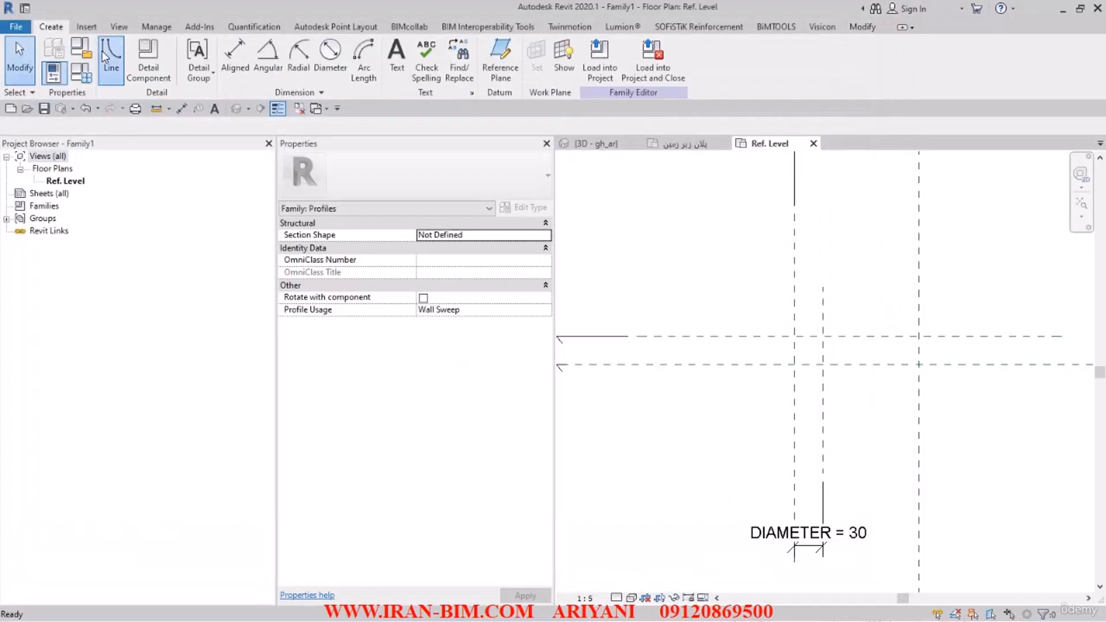
# Step: Draw three connected profile lines along the upper, right and lower reference planes, about 100 by 30, leaving the end at the DIAMETER plane open
pyautogui.click(111, 58)
pyautogui.click(823, 334)
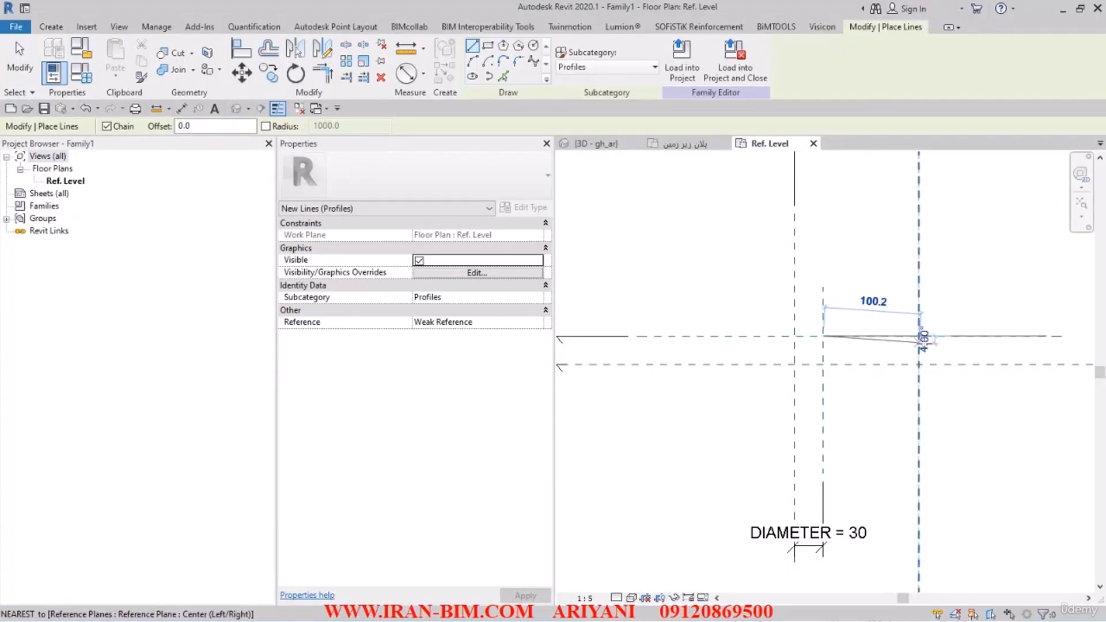
pyautogui.click(918, 336)
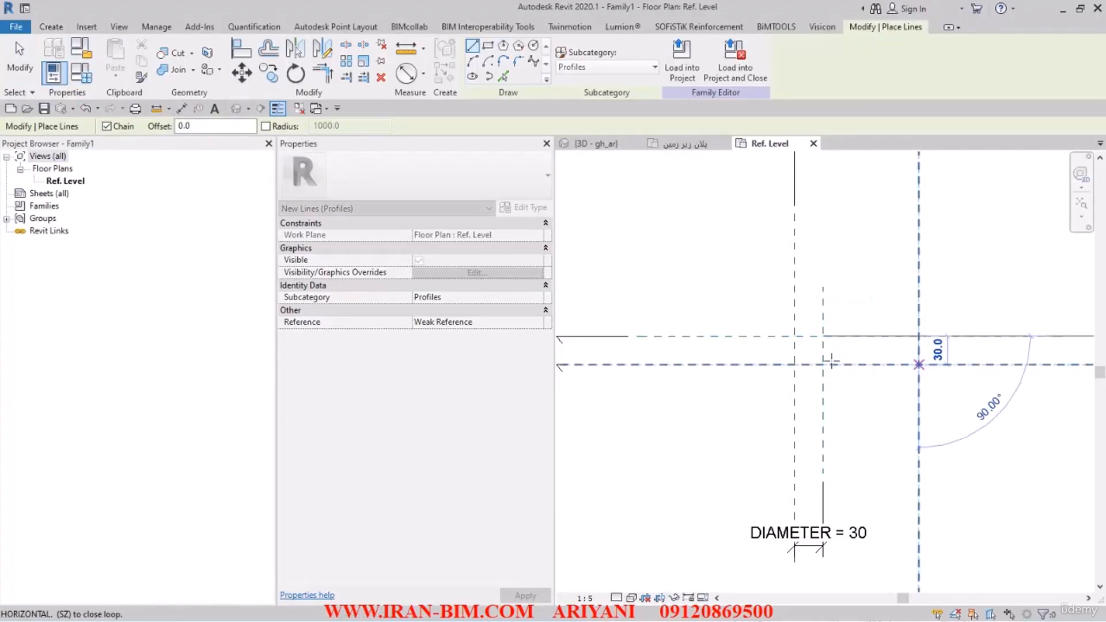
pyautogui.click(919, 364)
pyautogui.click(822, 364)
# Step: Close the open end of the profile with a semicircular arc of radius 15 joining the two horizontal lines
pyautogui.scroll(2, 821, 365)
pyautogui.scroll(1, 824, 364)
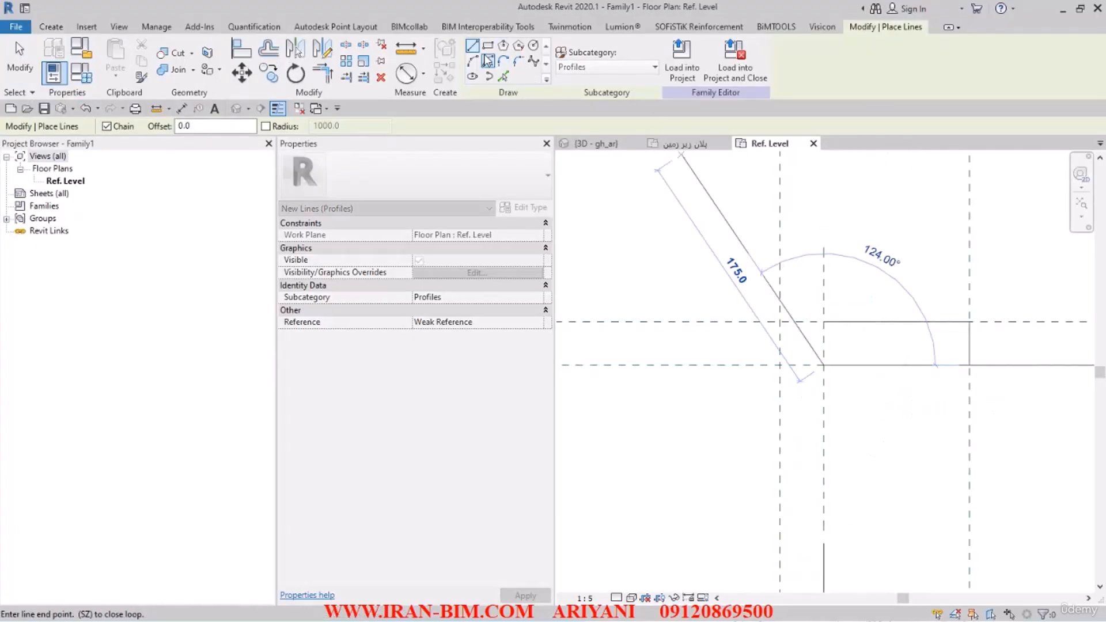
pyautogui.click(473, 60)
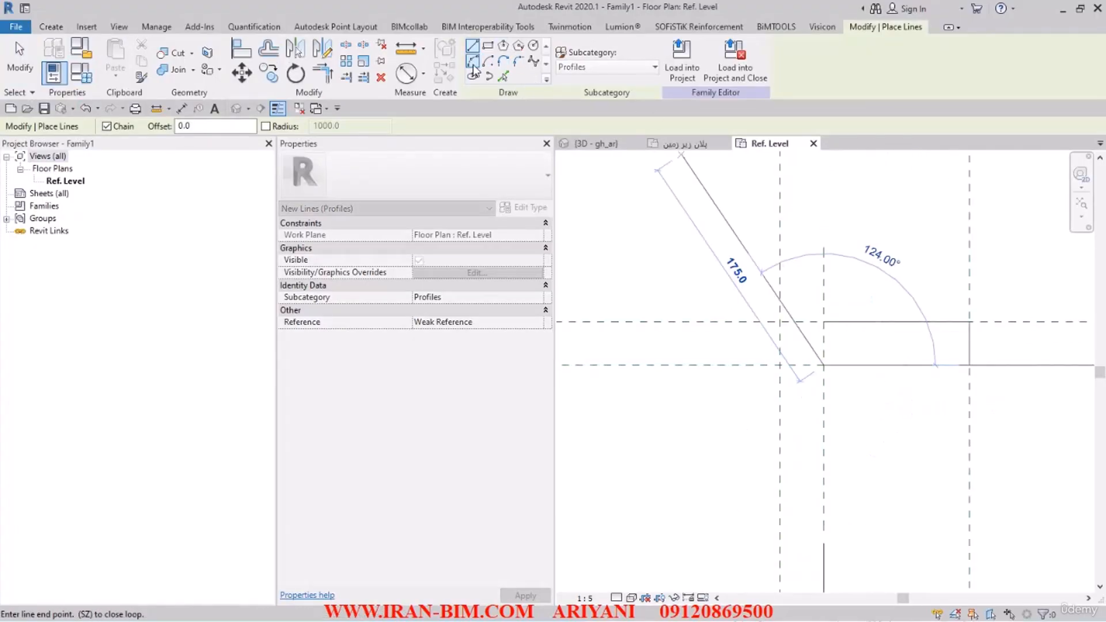
pyautogui.click(824, 321)
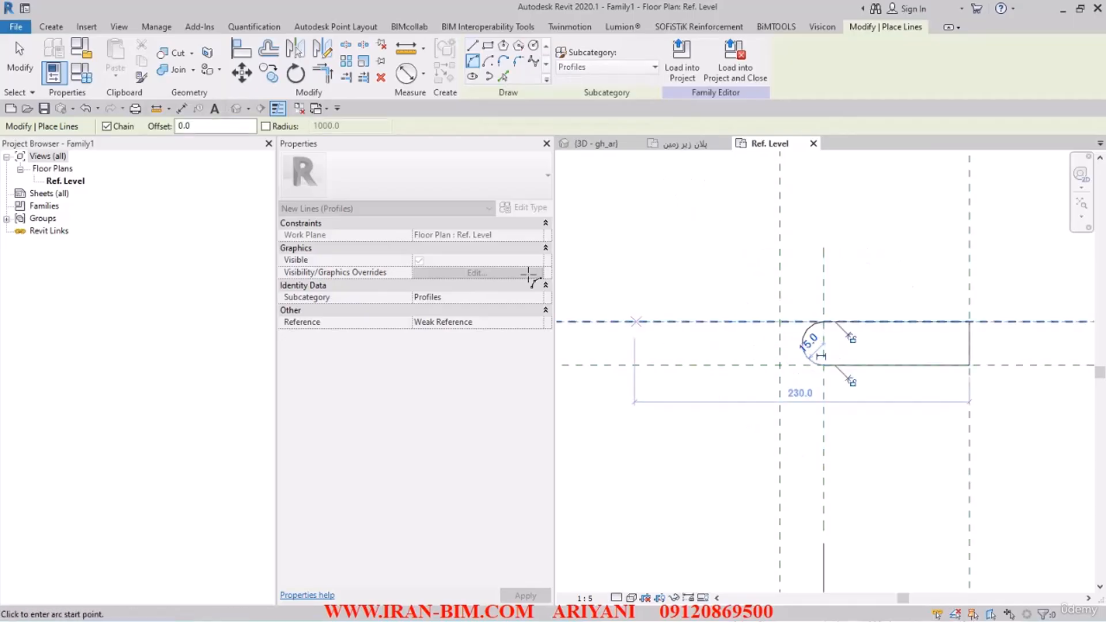
pyautogui.click(802, 345)
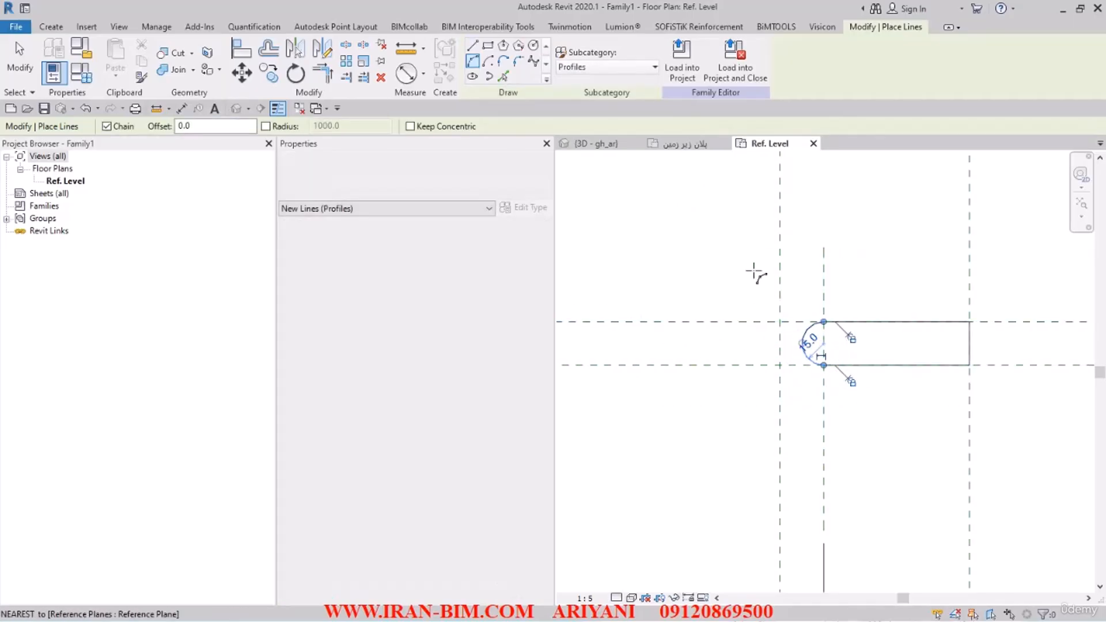
pyautogui.press('Escape')
# Step: Add a length type parameter named R to the family, grouped under Dimensions
pyautogui.scroll(-2, 819, 326)
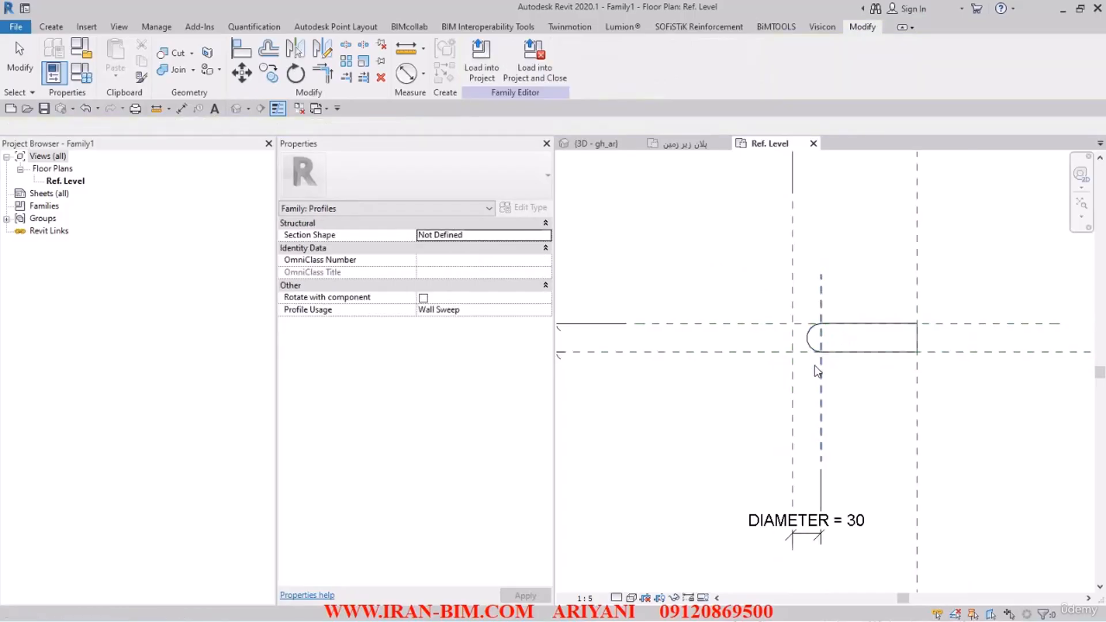
pyautogui.scroll(2, 837, 408)
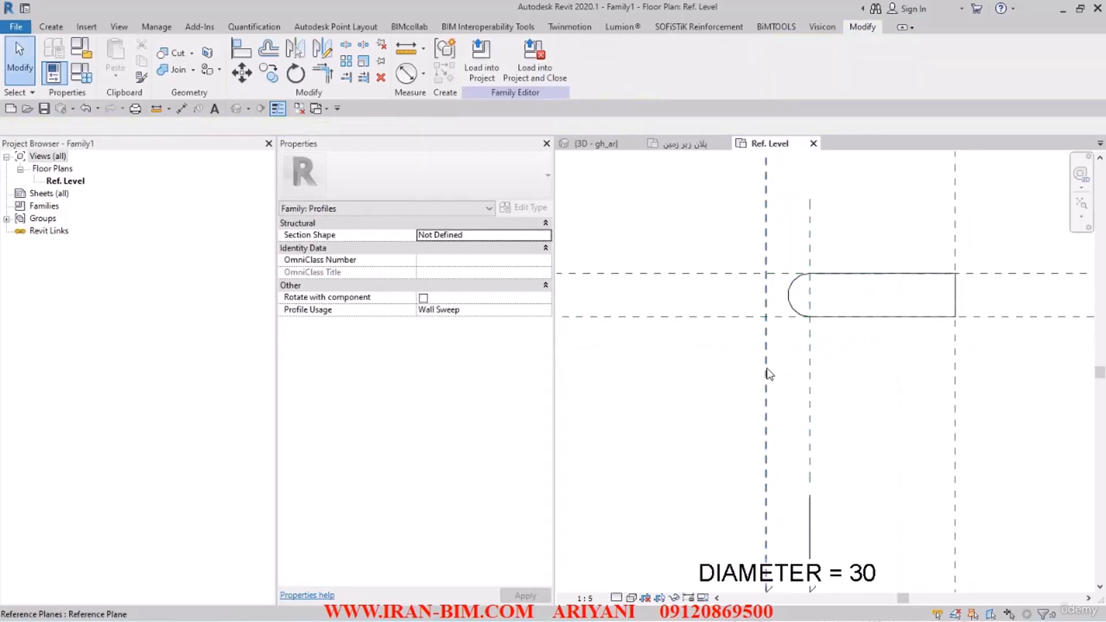
pyautogui.moveTo(772, 419); pyautogui.dragTo(766, 365, button='middle')
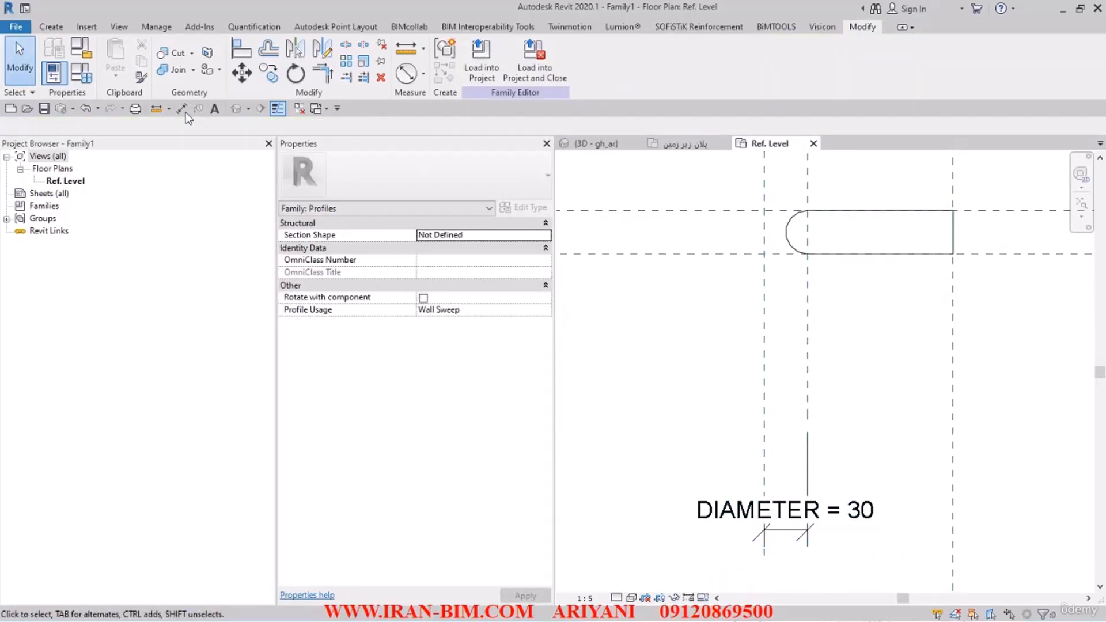
pyautogui.click(82, 73)
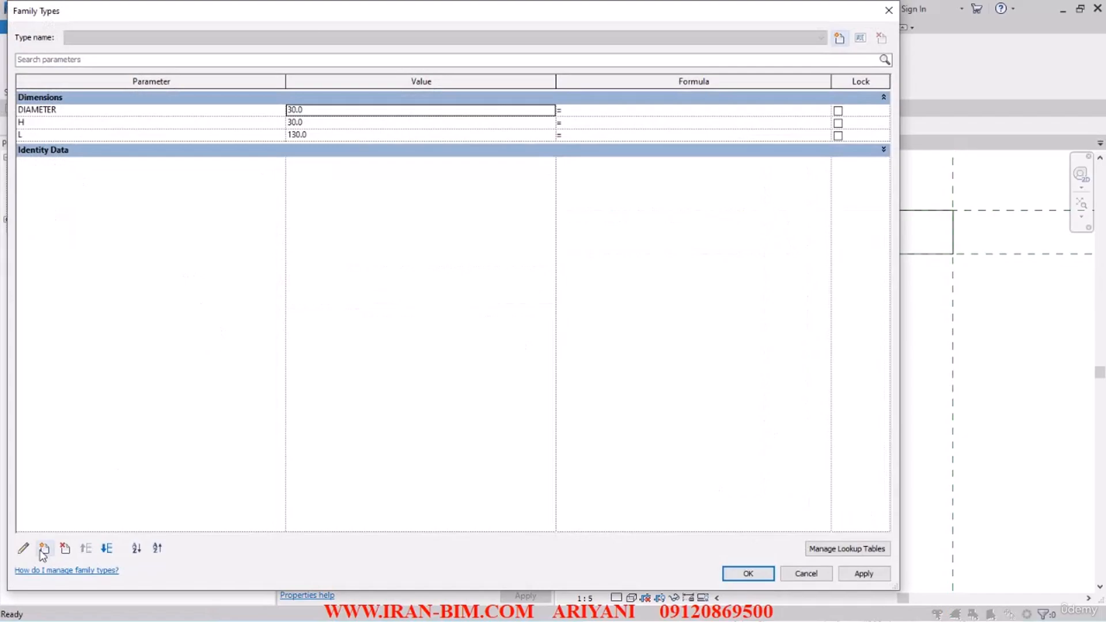
pyautogui.click(44, 548)
pyautogui.write('R')
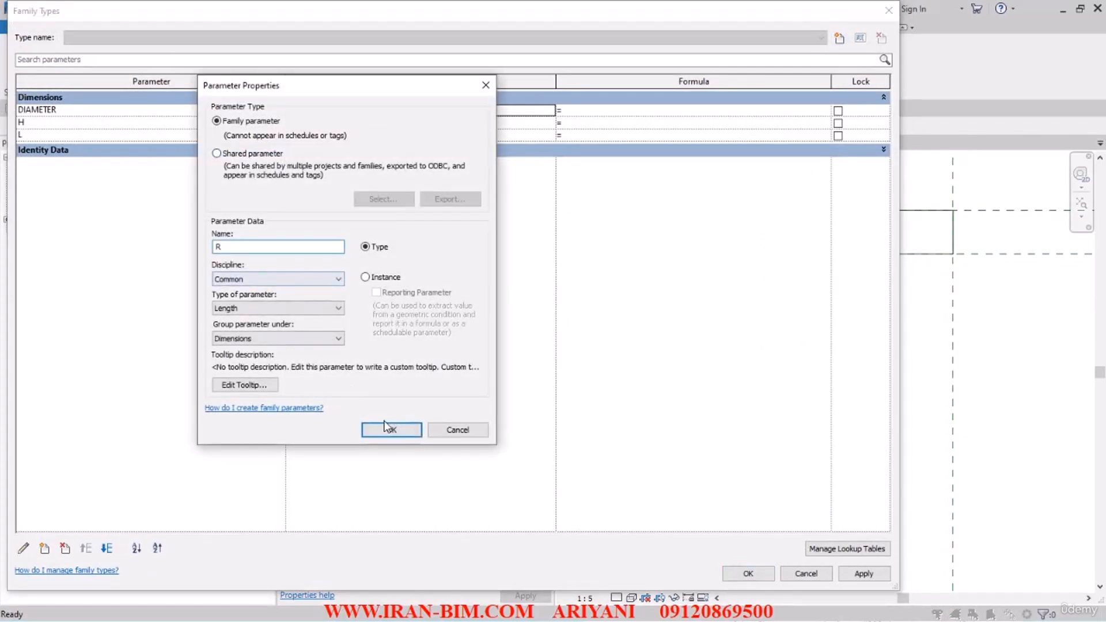
pyautogui.click(386, 429)
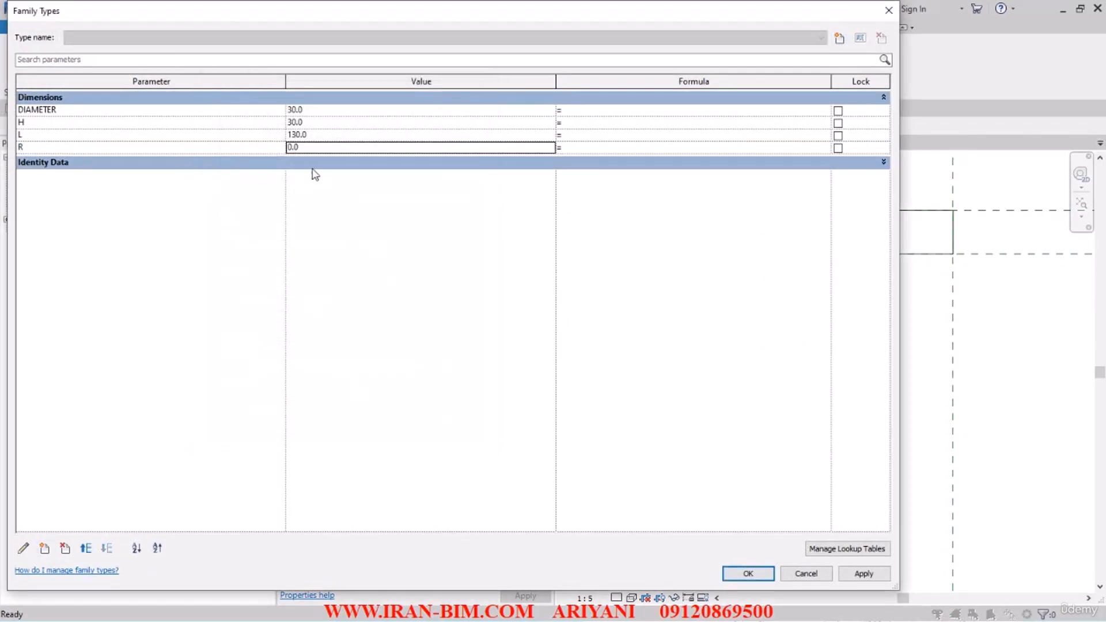
# Step: Give the R parameter the formula DIAMETER/2 and accept the family types
pyautogui.click(81, 110)
pyautogui.hotkey('ctrl', 'c')
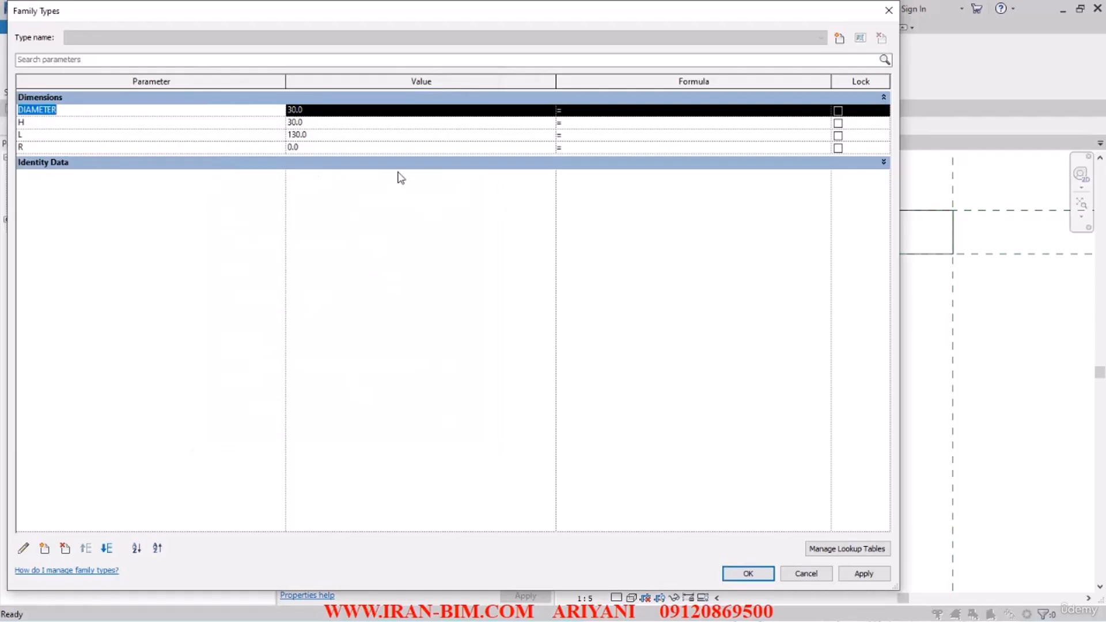
pyautogui.click(591, 148)
pyautogui.hotkey('ctrl', 'v')
pyautogui.write('/ ')
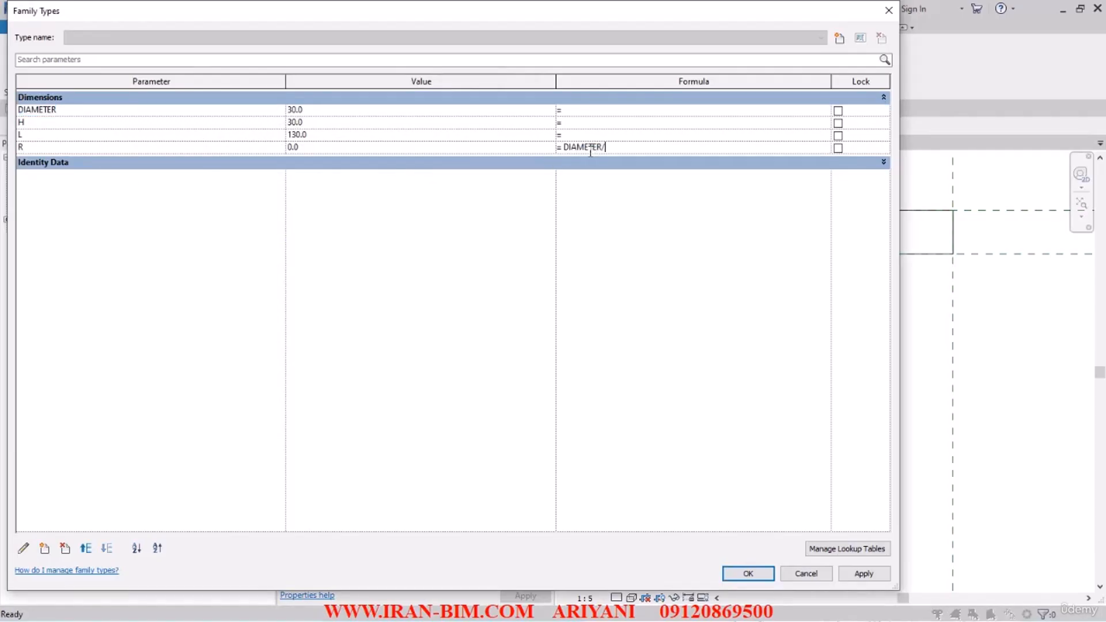
pyautogui.write('2')
pyautogui.click(598, 231)
pyautogui.click(748, 573)
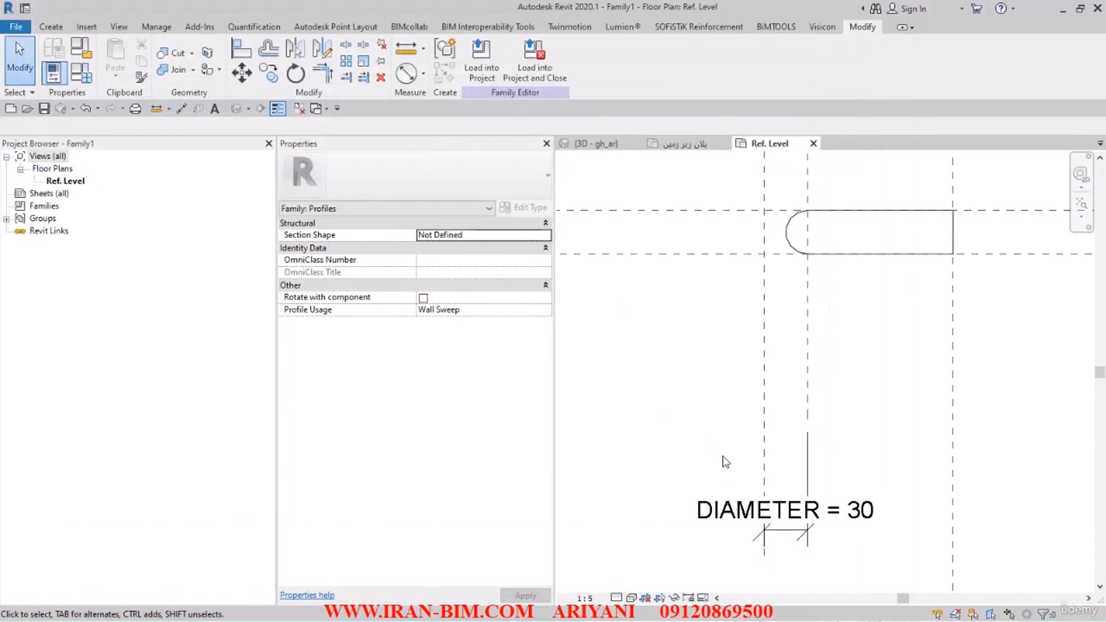
# Step: Change the label of the DIAMETER dimension between the two vertical reference planes to R
pyautogui.click(754, 517)
pyautogui.click(598, 58)
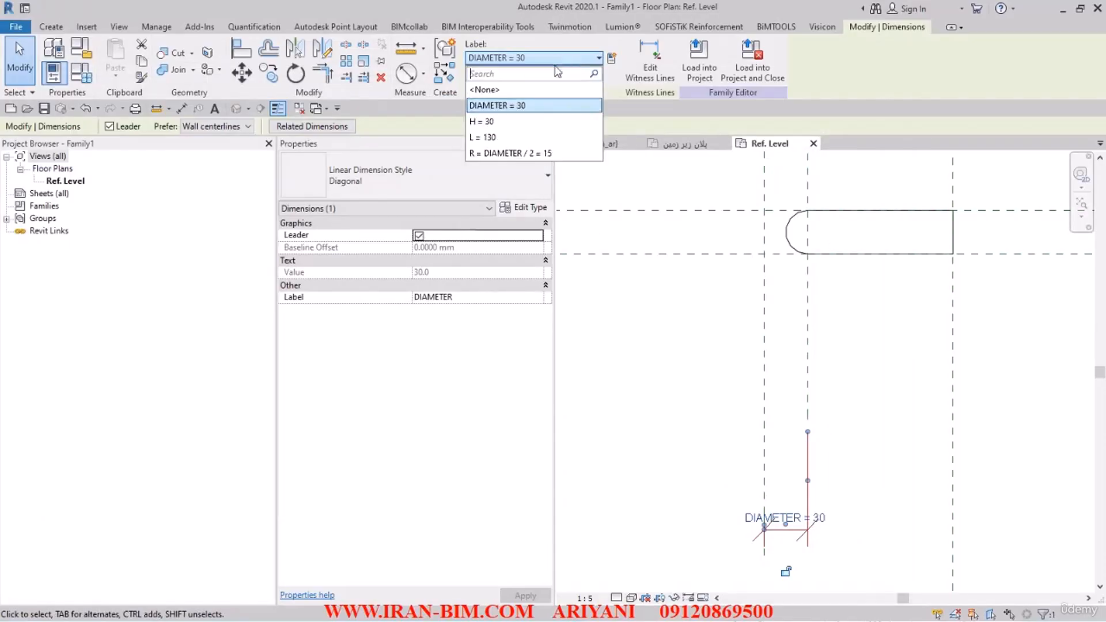
pyautogui.click(495, 155)
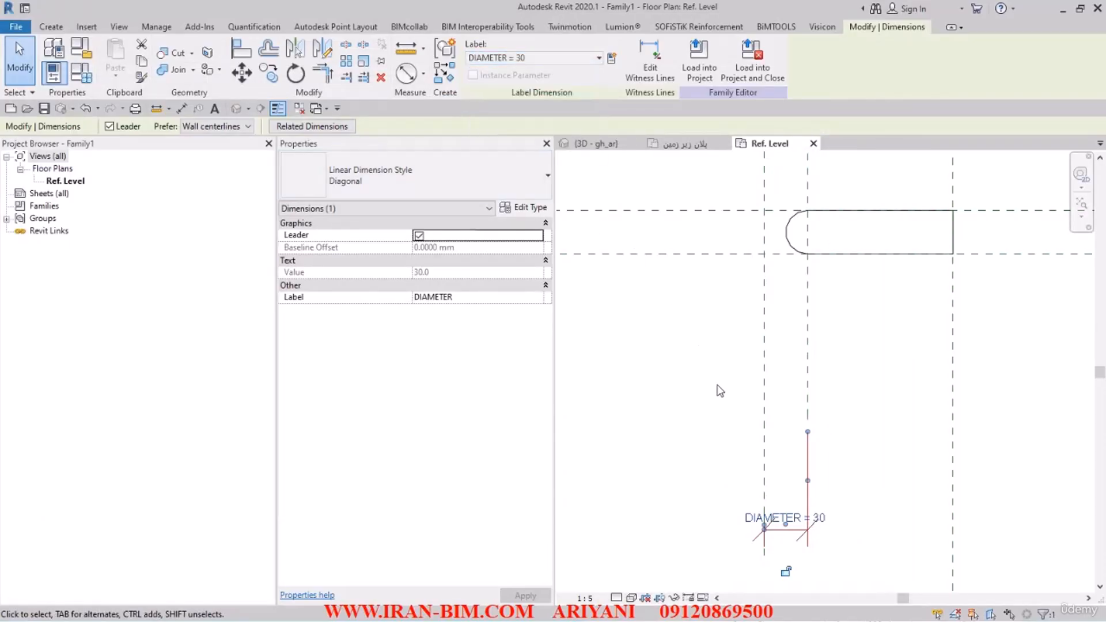
pyautogui.click(498, 63)
pyautogui.click(496, 151)
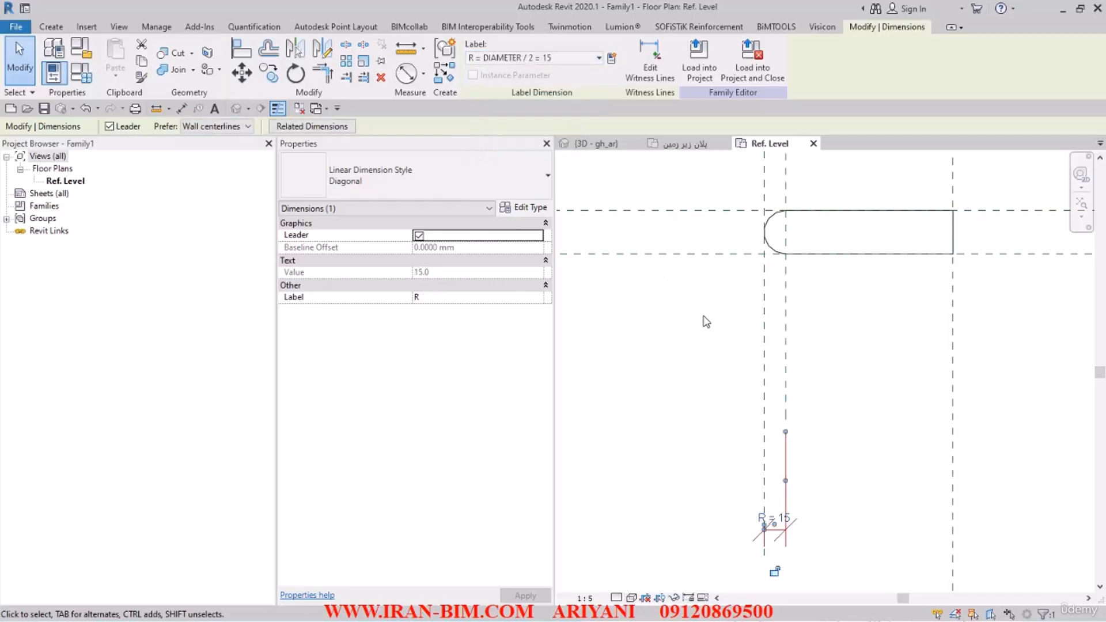
pyautogui.click(706, 321)
# Step: Start saving the family and browse to the PROFILES folder inside K, BIM Course IRAN-BIM, FILESAMPLES on drive H
pyautogui.scroll(-2, 701, 329)
pyautogui.moveTo(701, 329); pyautogui.dragTo(824, 412, button='middle')
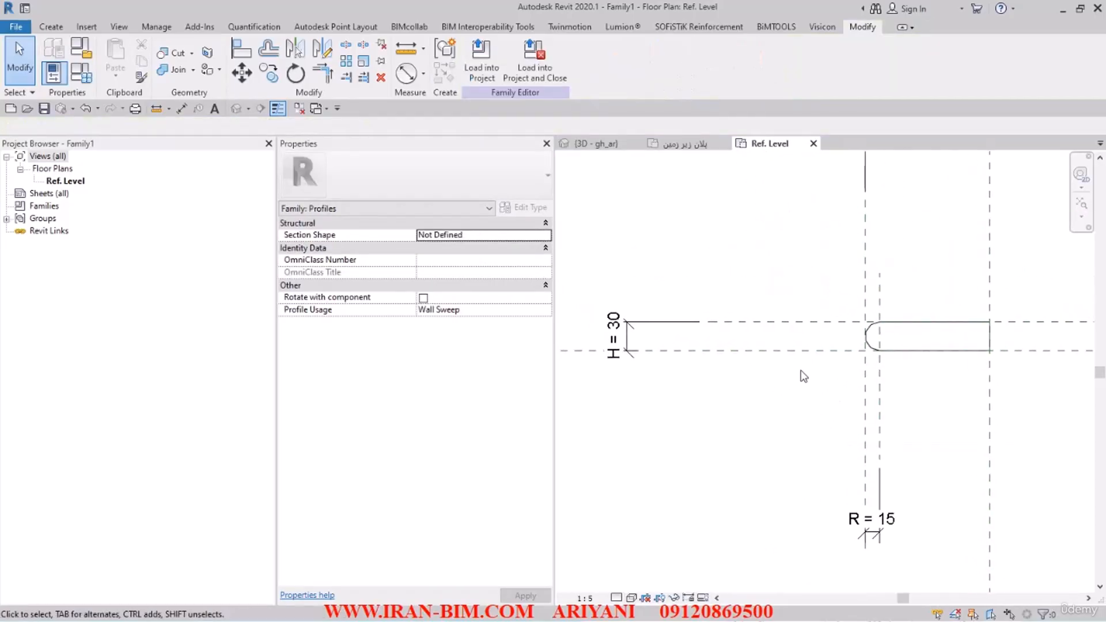
pyautogui.moveTo(805, 377); pyautogui.dragTo(859, 415, button='middle')
pyautogui.scroll(-1, 836, 308)
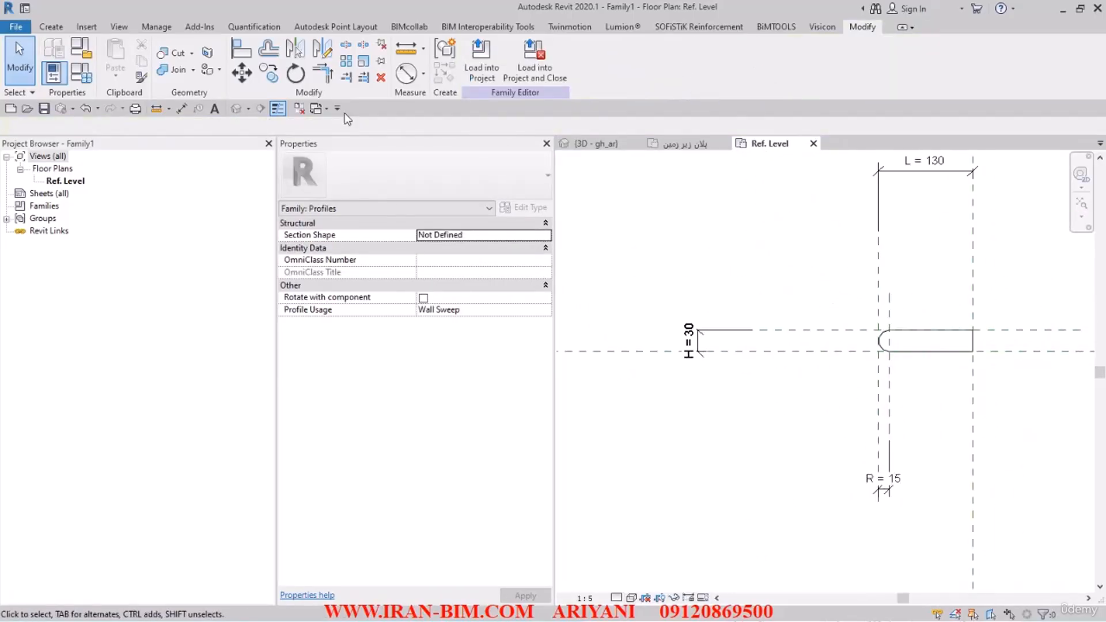
pyautogui.click(44, 108)
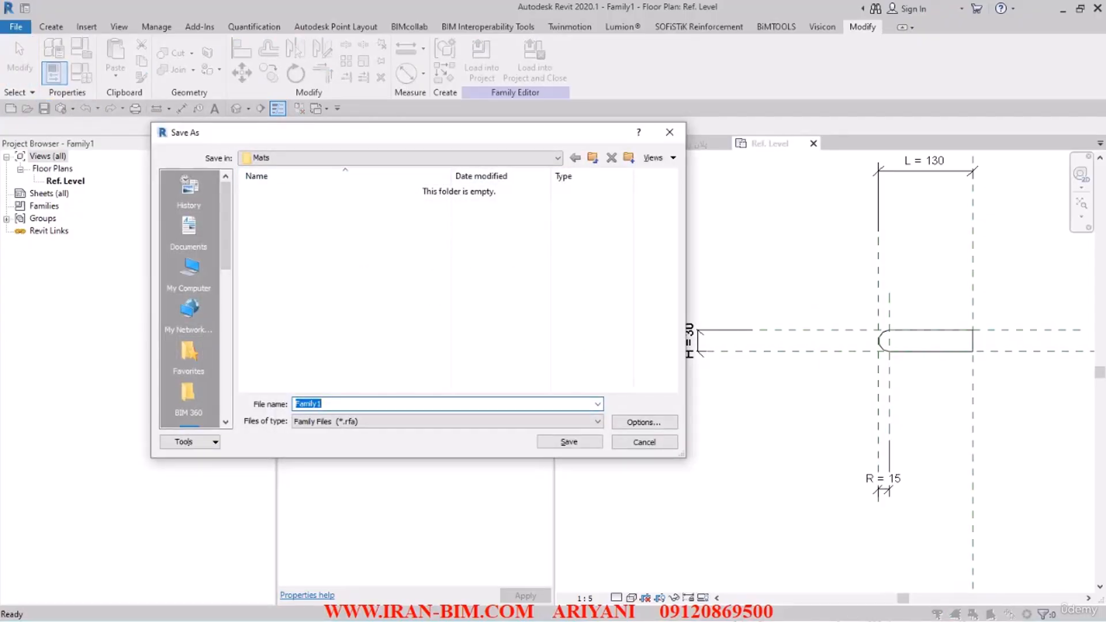
pyautogui.click(189, 270)
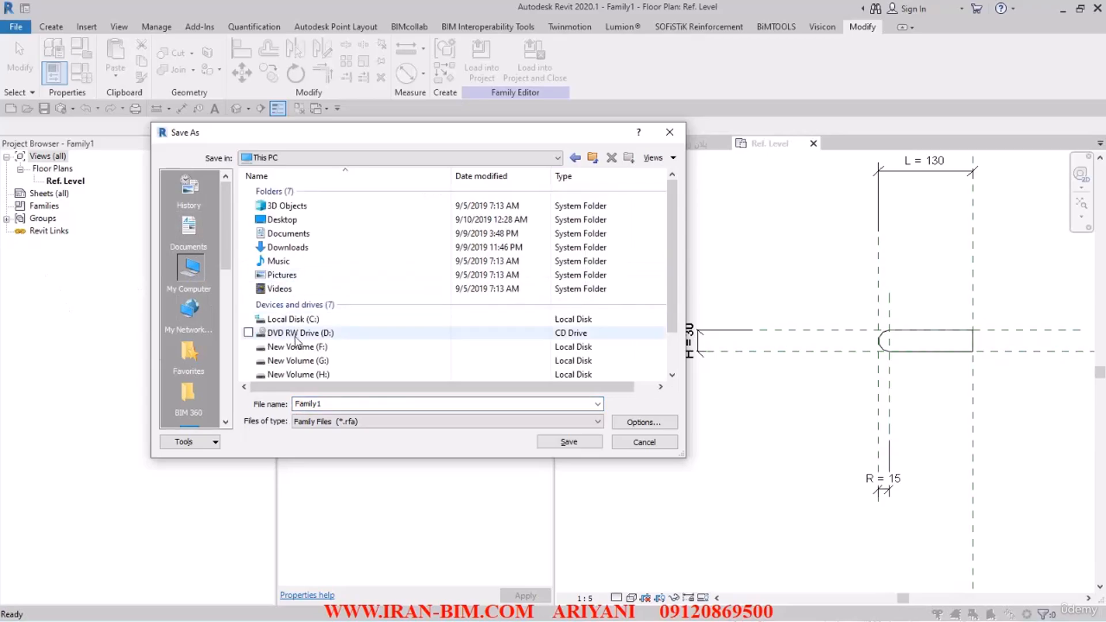
pyautogui.doubleClick(314, 374)
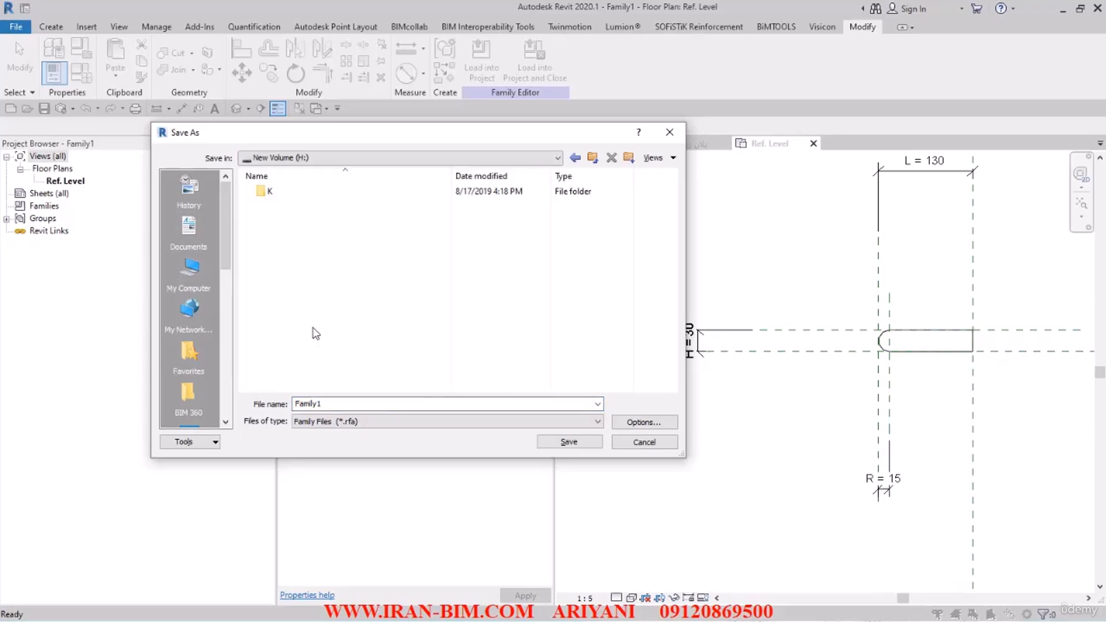
pyautogui.doubleClick(270, 192)
pyautogui.scroll(-1, 317, 322)
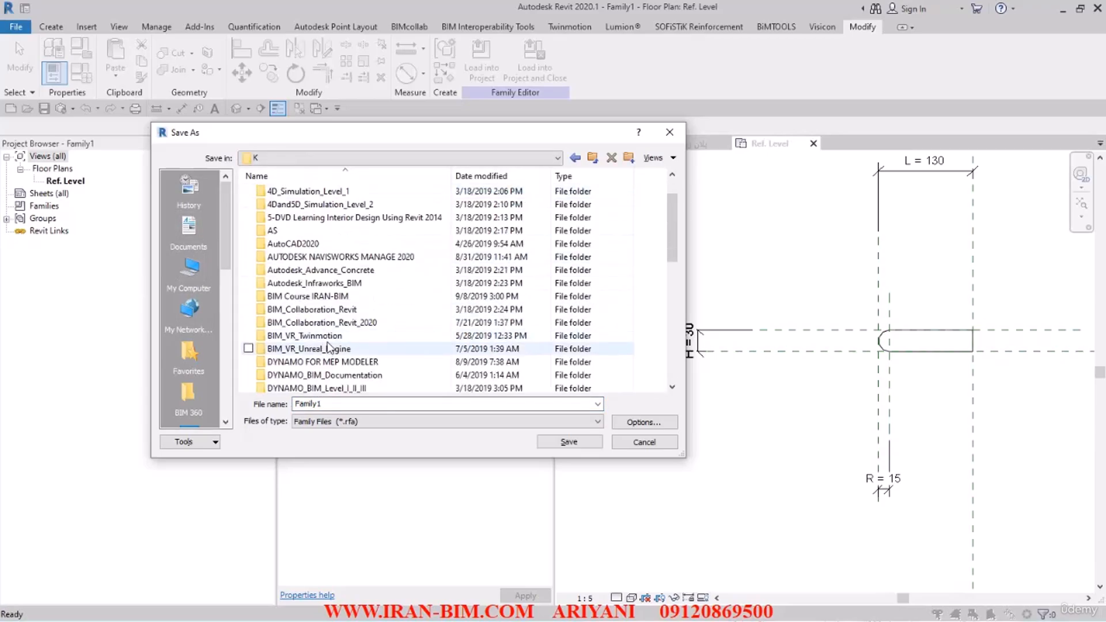
pyautogui.doubleClick(306, 296)
pyautogui.doubleClick(306, 205)
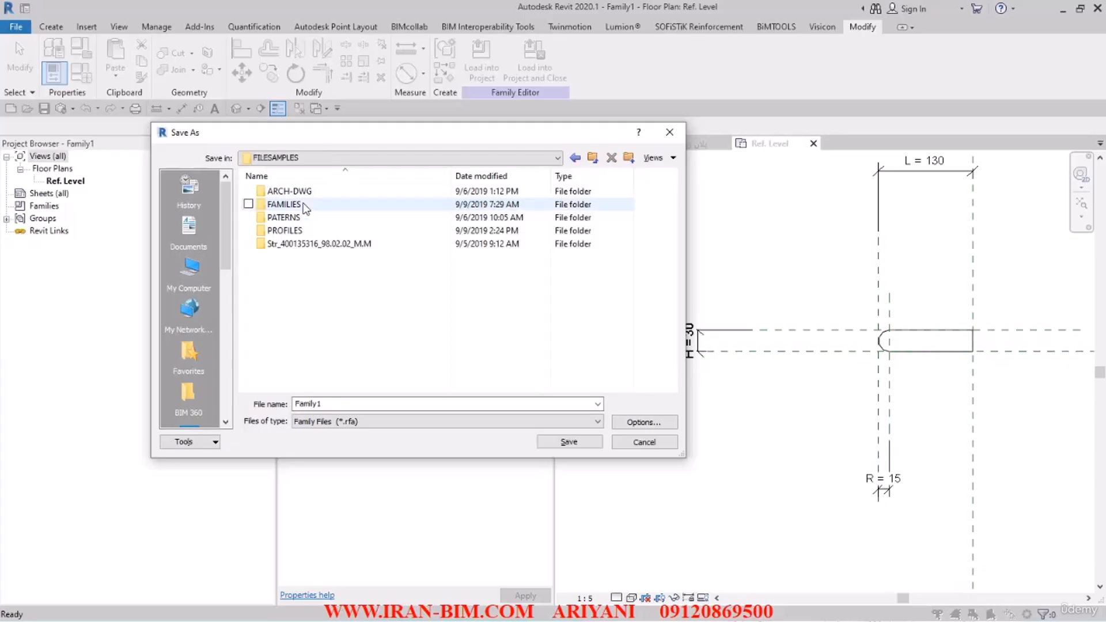
pyautogui.doubleClick(284, 230)
# Step: Save the family as PROFILE_F and load it into the project, leaving only the 3D view open
pyautogui.doubleClick(346, 404)
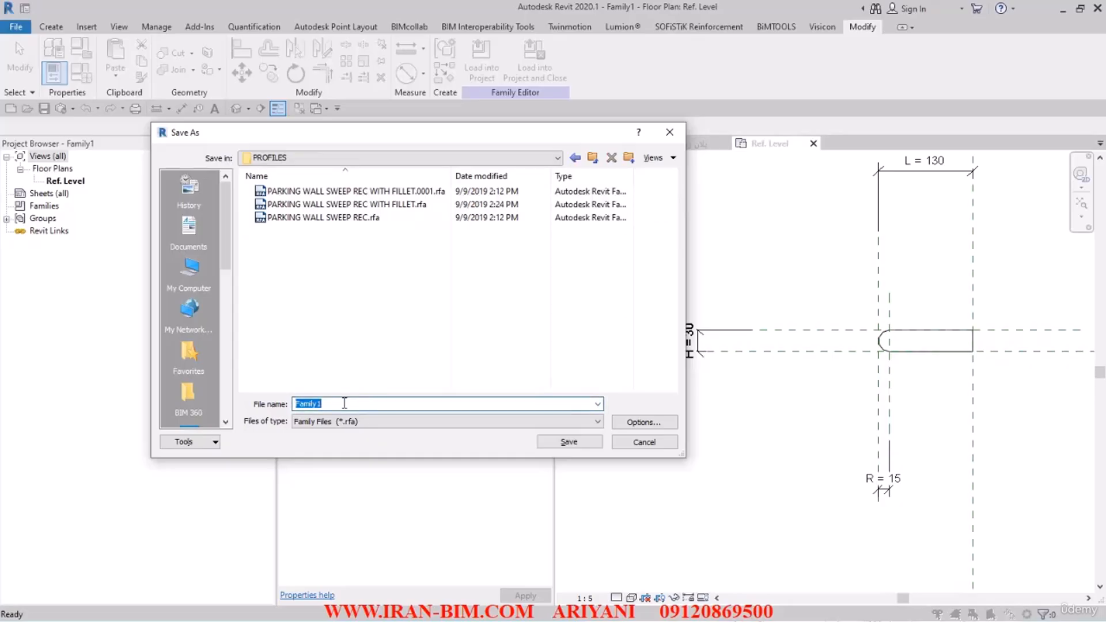
pyautogui.write('PROFILE_F')
pyautogui.click(567, 441)
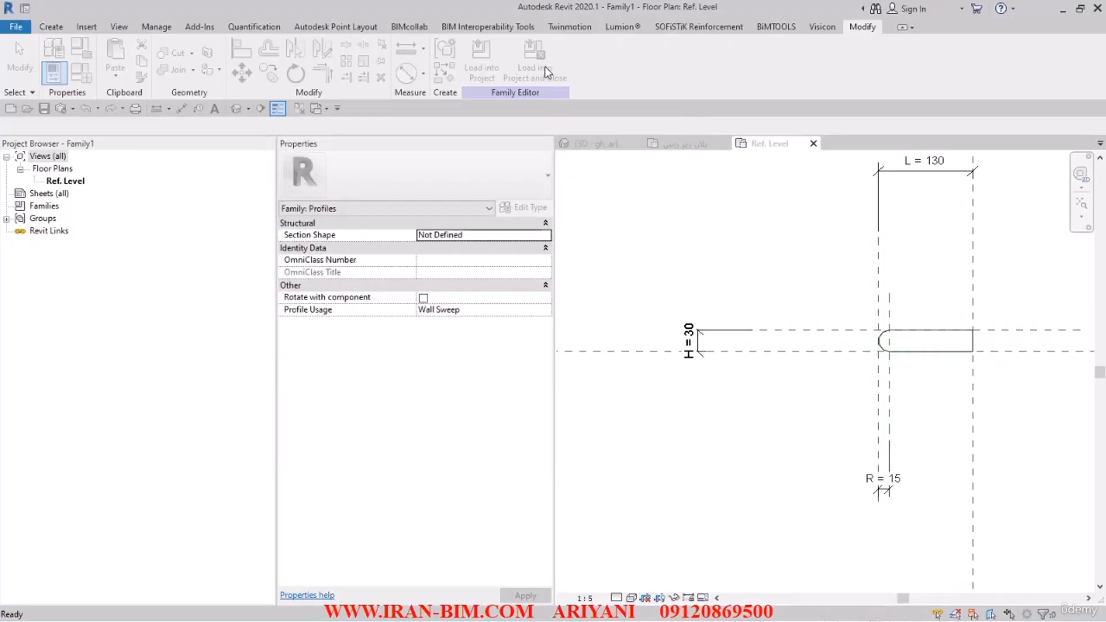
pyautogui.click(299, 108)
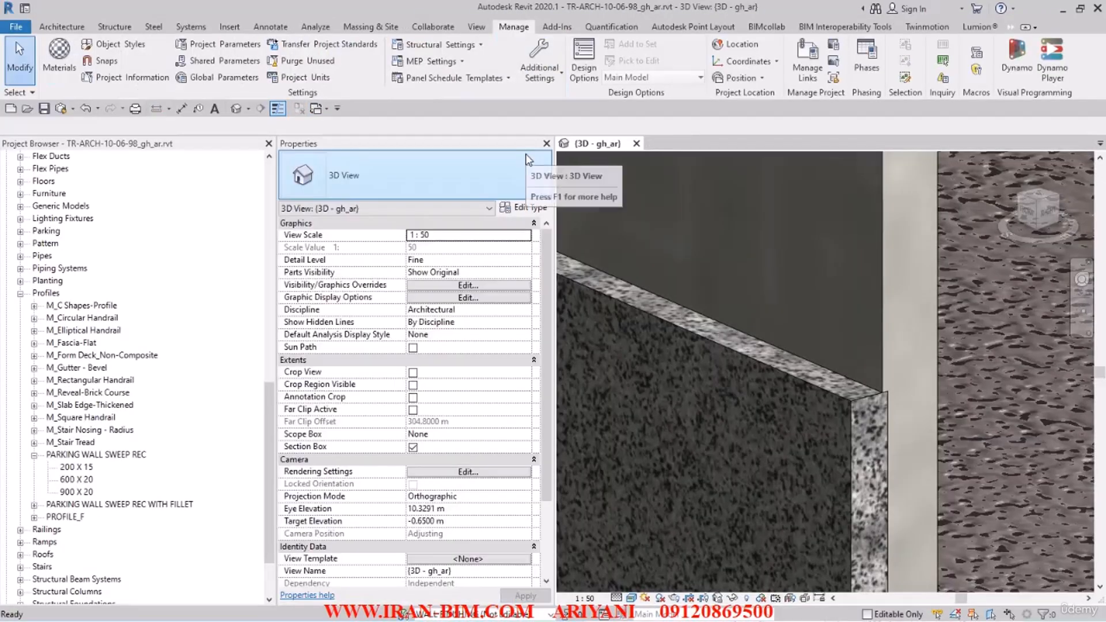
# Step: Open the layer structure of the lower finish wall's type for editing from the 3D view
pyautogui.click(793, 369)
pyautogui.click(525, 208)
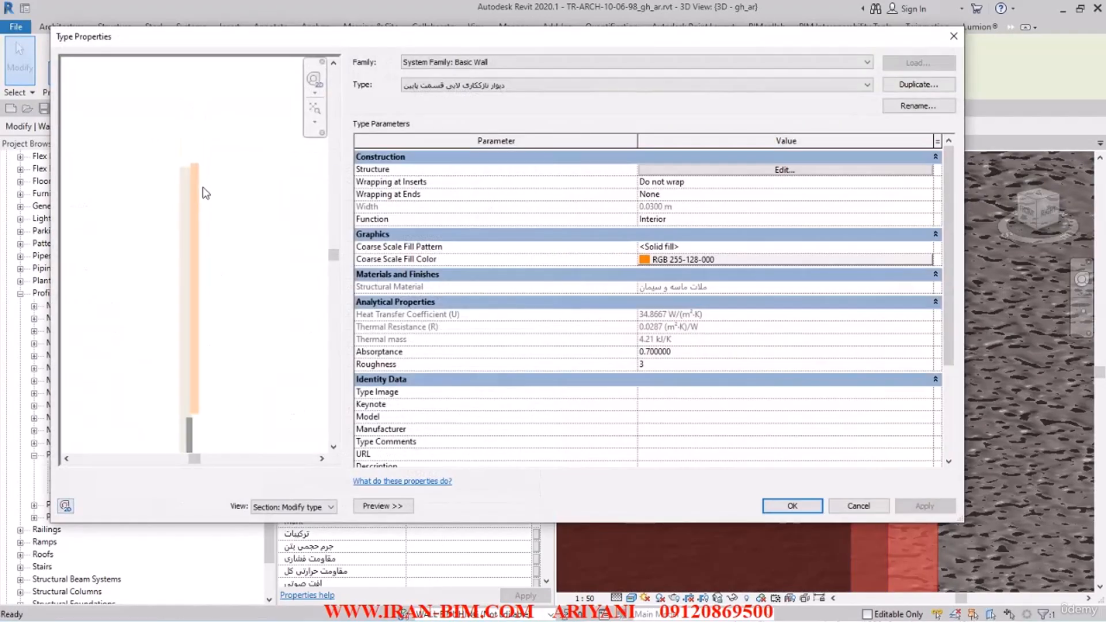
pyautogui.scroll(2, 209, 209)
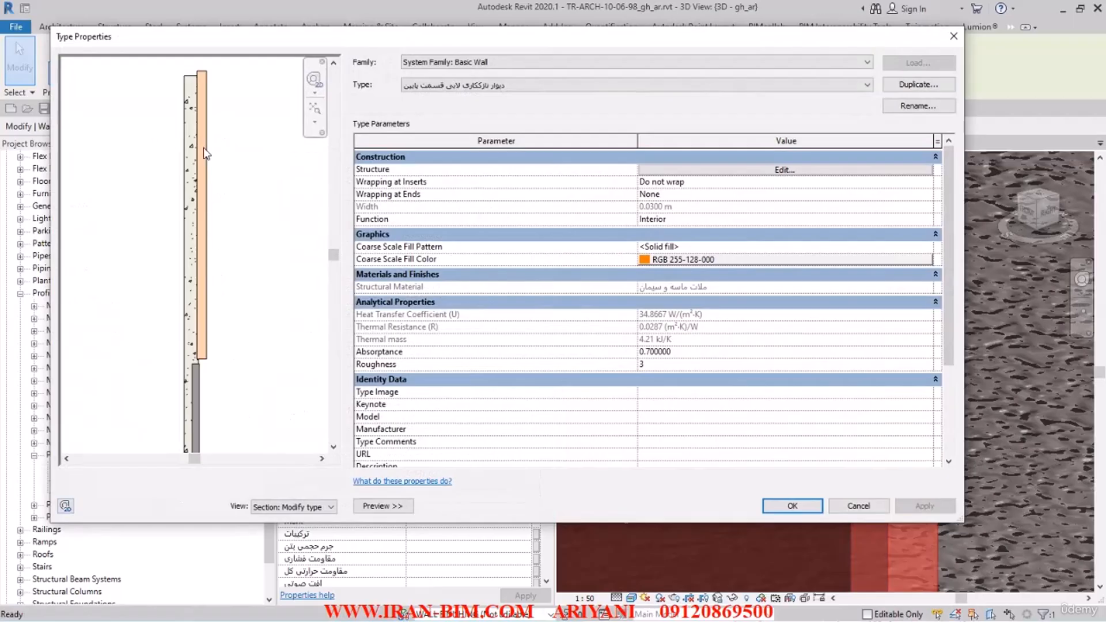
pyautogui.click(689, 170)
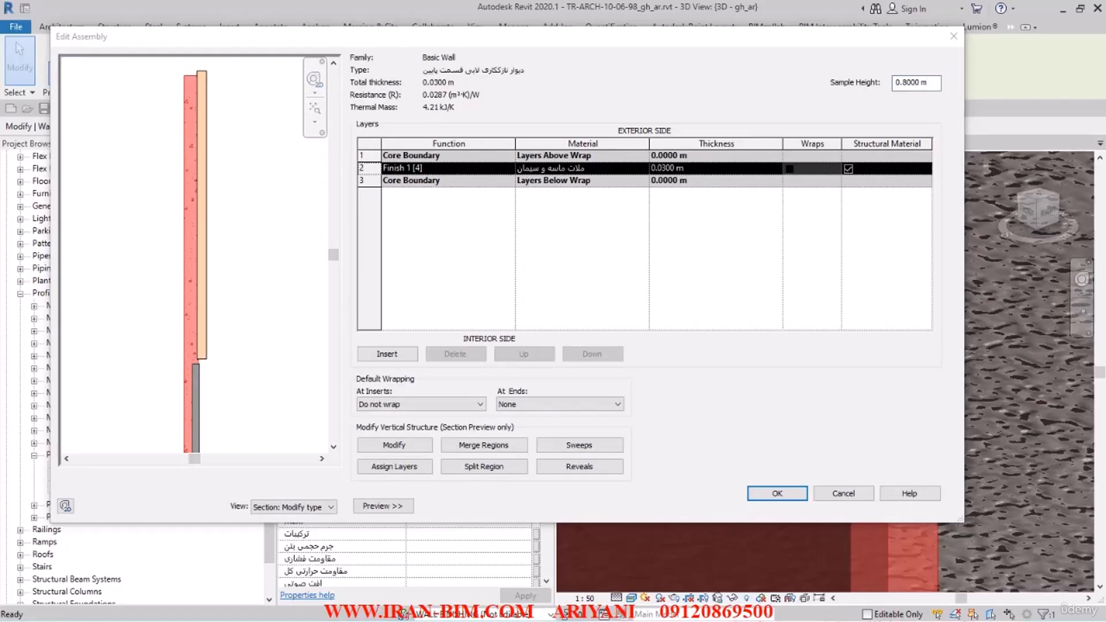
# Step: Set the sample height of the wall's section preview to 0.9 m
pyautogui.click(916, 83)
pyautogui.write('0.9')
pyautogui.click(307, 299)
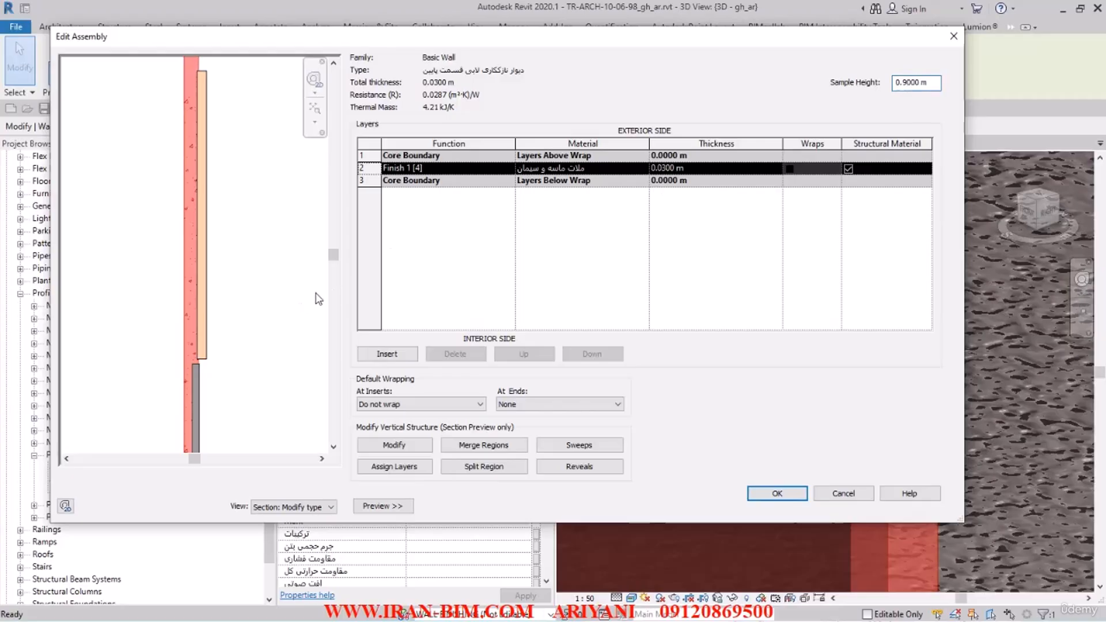
pyautogui.moveTo(262, 309); pyautogui.dragTo(275, 205, button='middle')
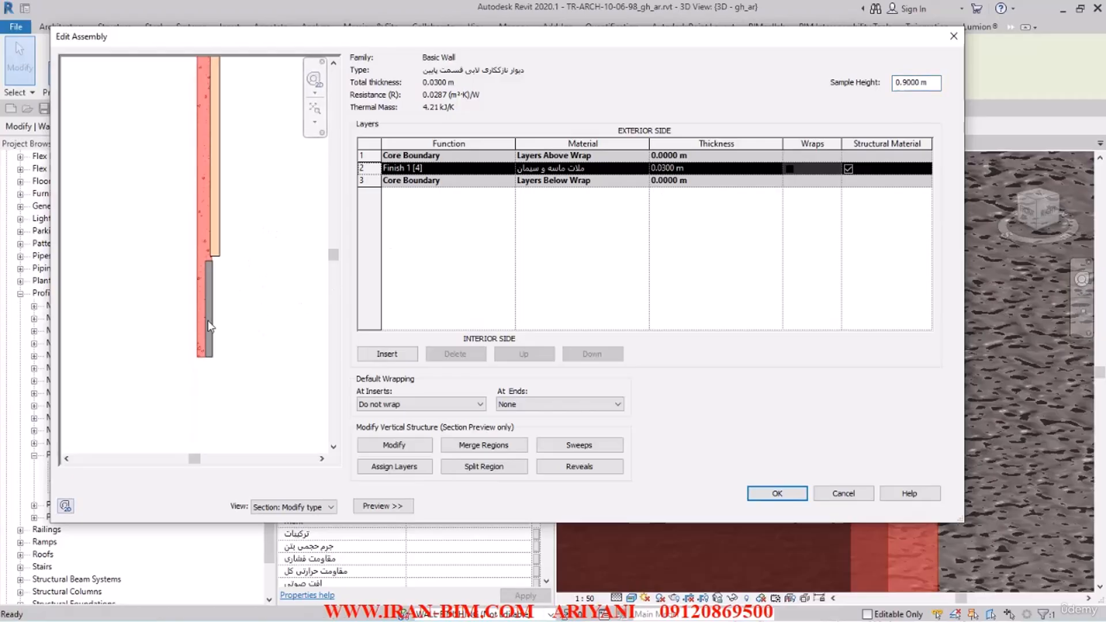
# Step: Add a wall sweep using the PROFILE_F : PROFILE_F profile to the wall structure and accept the sweep list
pyautogui.click(613, 443)
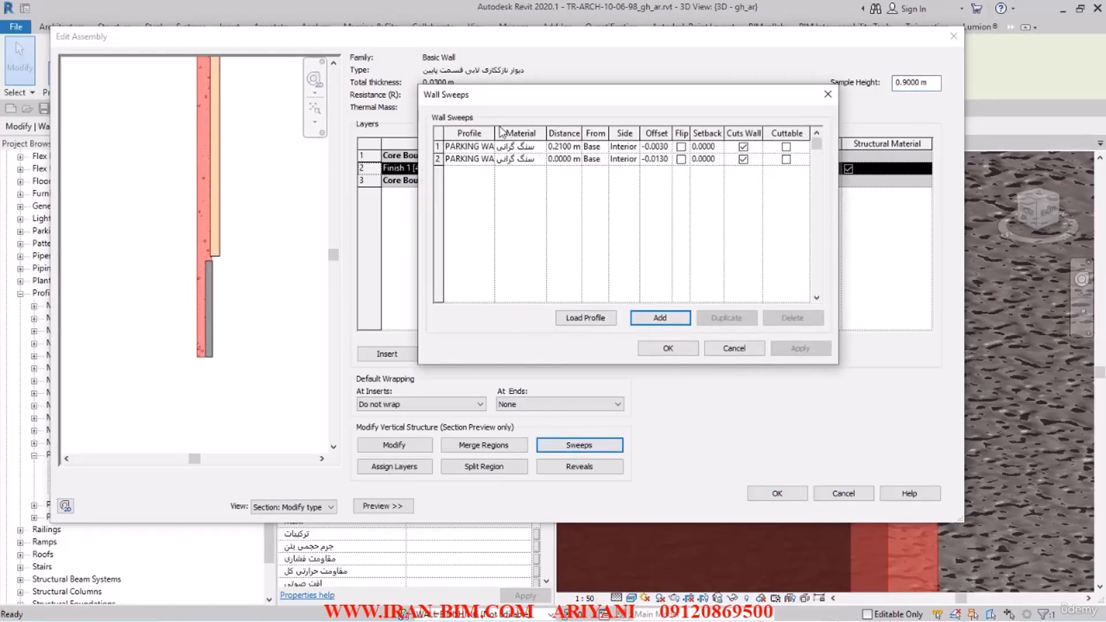
pyautogui.moveTo(494, 128); pyautogui.dragTo(519, 128)
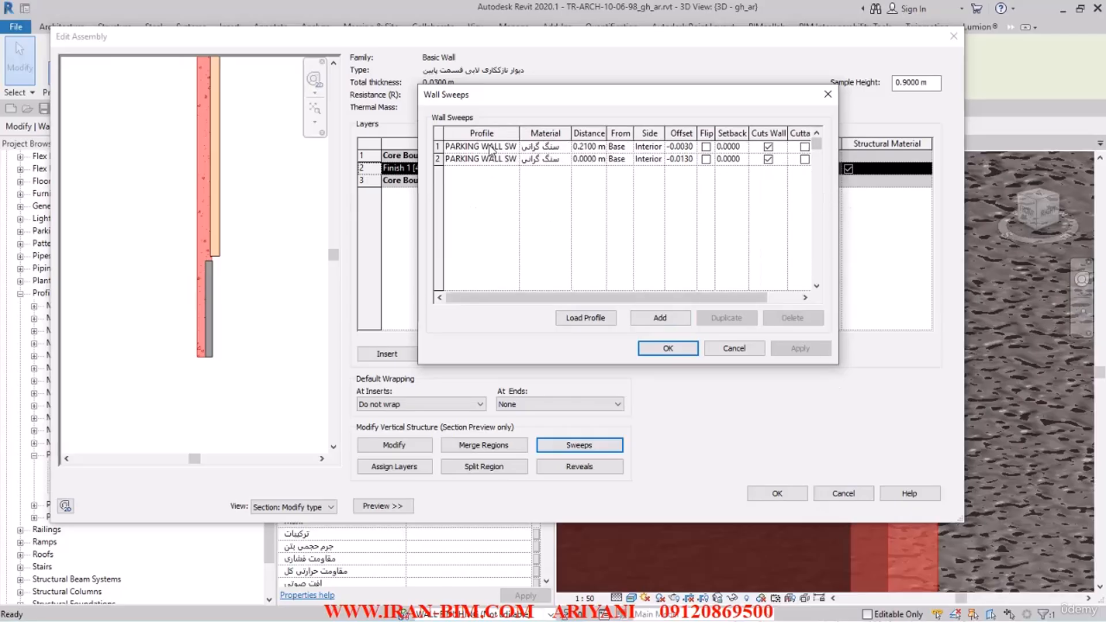
pyautogui.moveTo(518, 135); pyautogui.dragTo(594, 134)
pyautogui.click(553, 147)
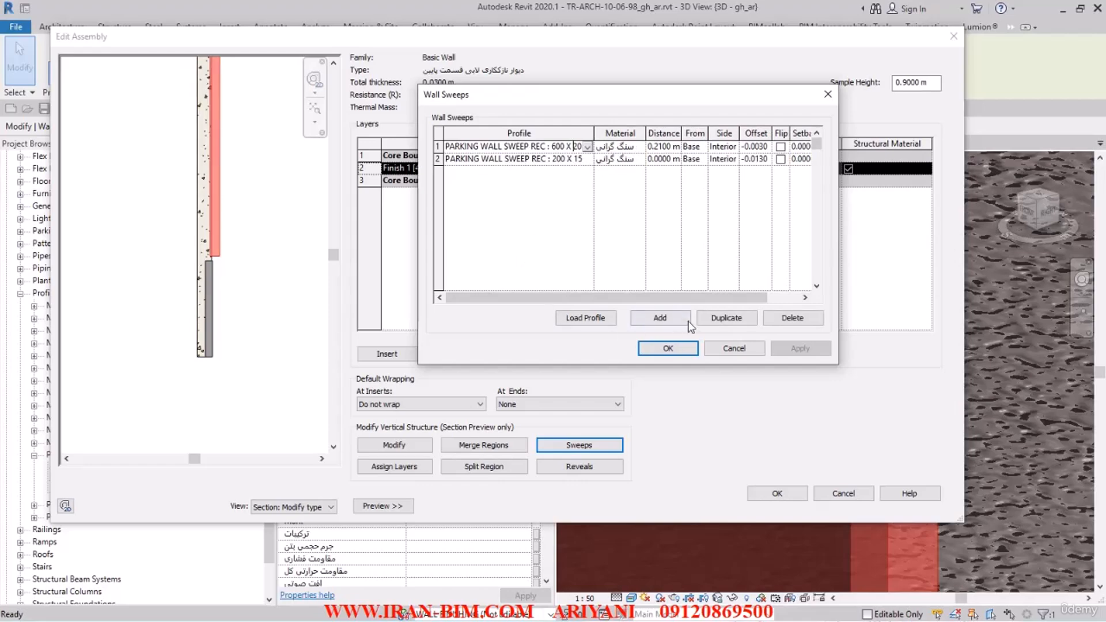
pyautogui.click(660, 318)
pyautogui.click(587, 146)
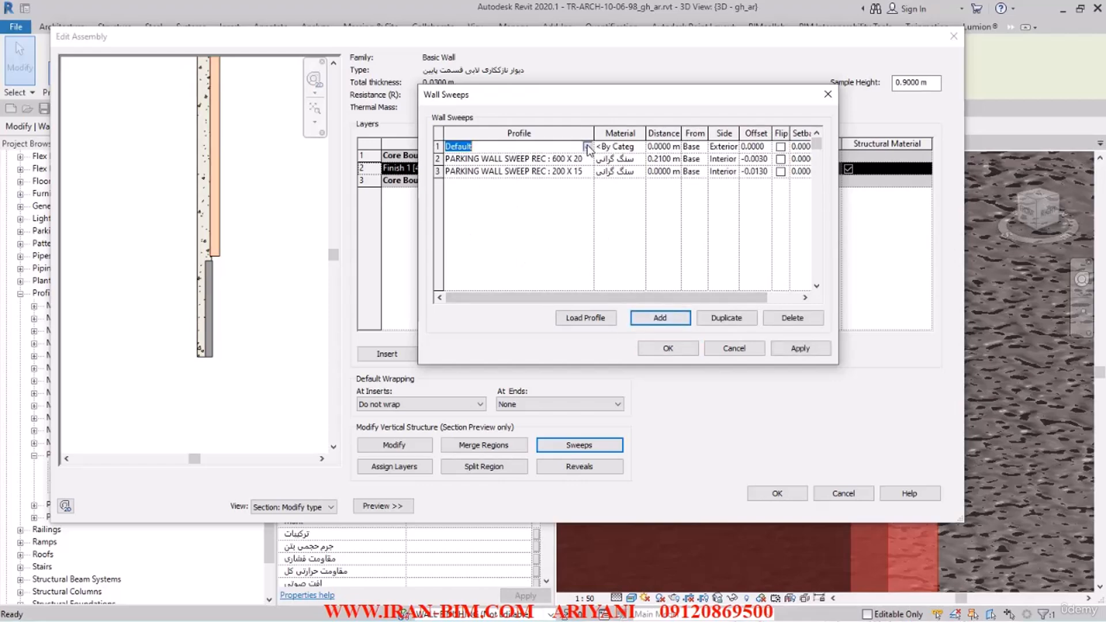
pyautogui.click(528, 212)
pyautogui.click(668, 348)
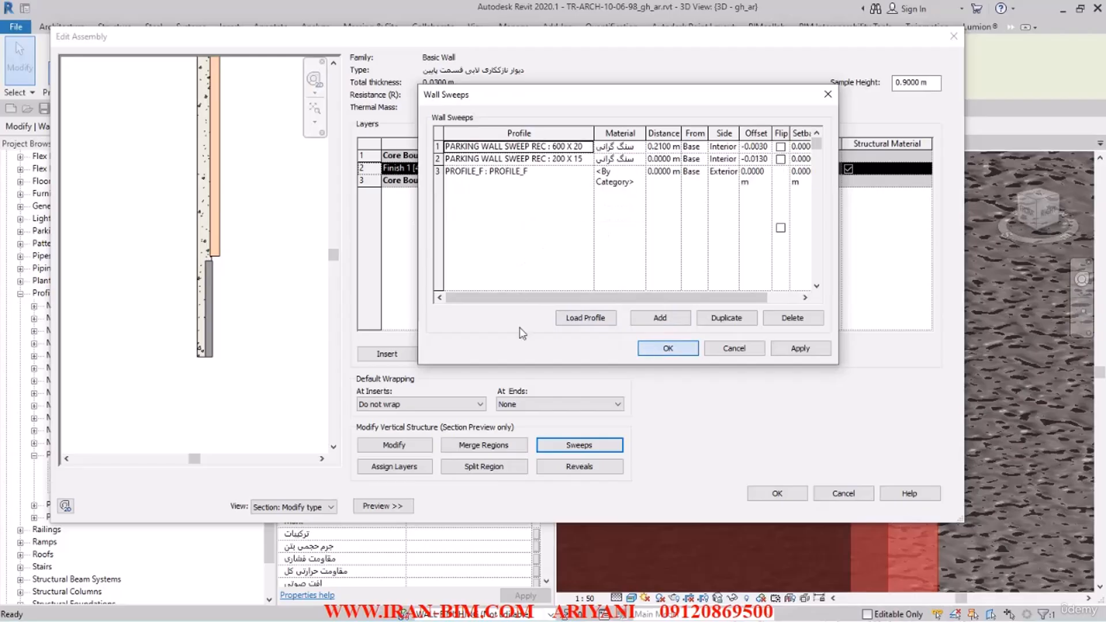
# Step: Set the PROFILE_F sweep's distance from the base to 0.81 m and accept the sweep settings
pyautogui.moveTo(269, 202); pyautogui.dragTo(269, 360, button='middle')
pyautogui.moveTo(266, 438); pyautogui.dragTo(242, 402, button='middle')
pyautogui.click(579, 449)
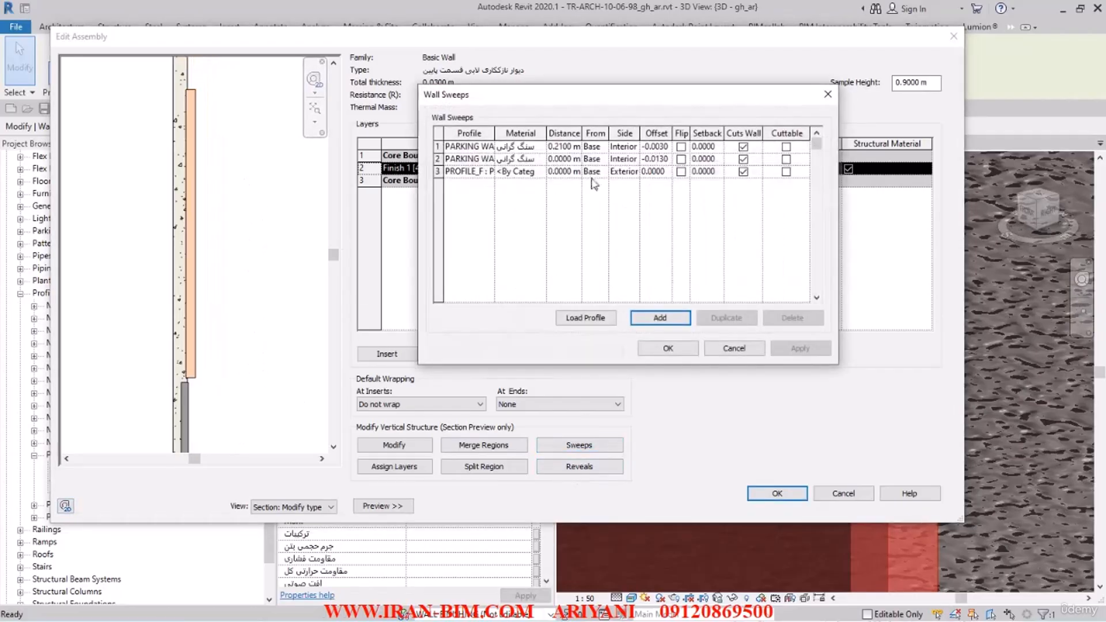
pyautogui.click(449, 172)
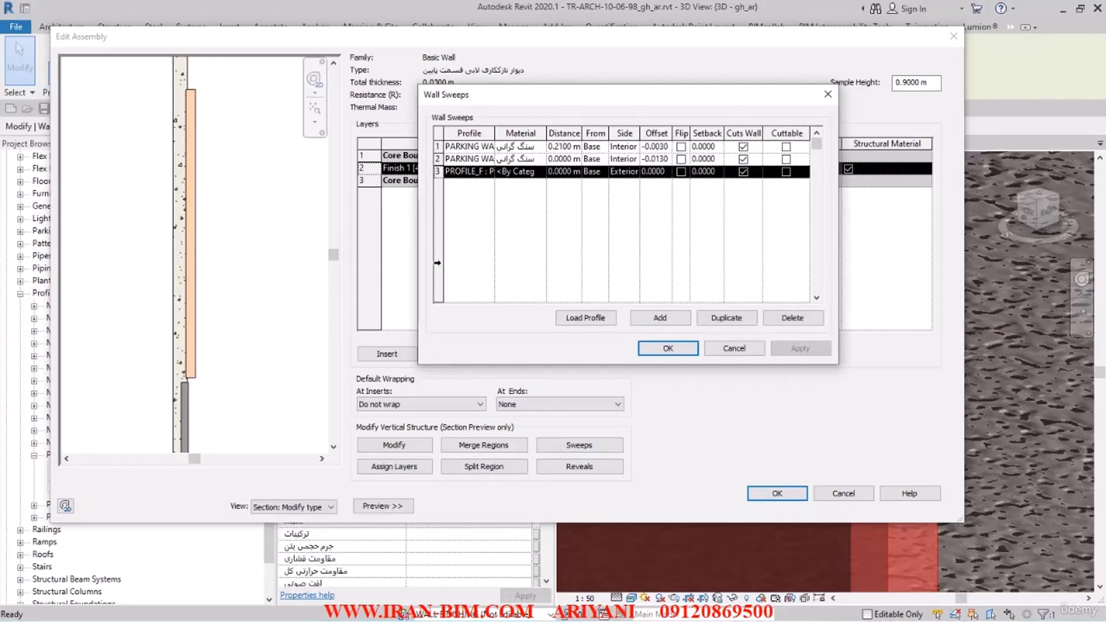
pyautogui.click(567, 172)
pyautogui.doubleClick(573, 173)
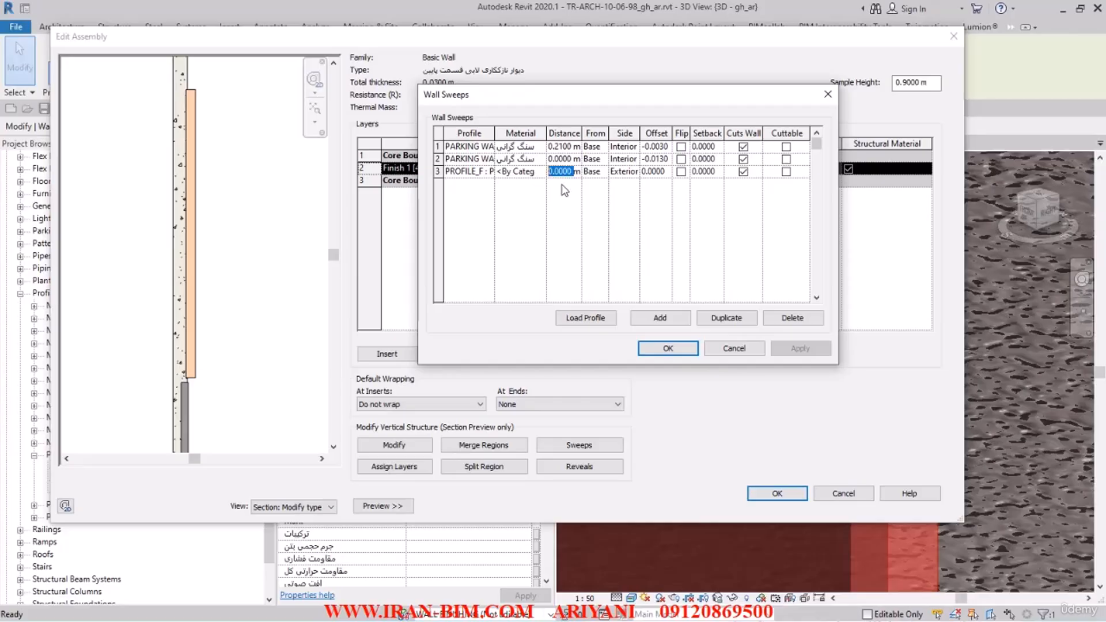
pyautogui.press('BackSpace')
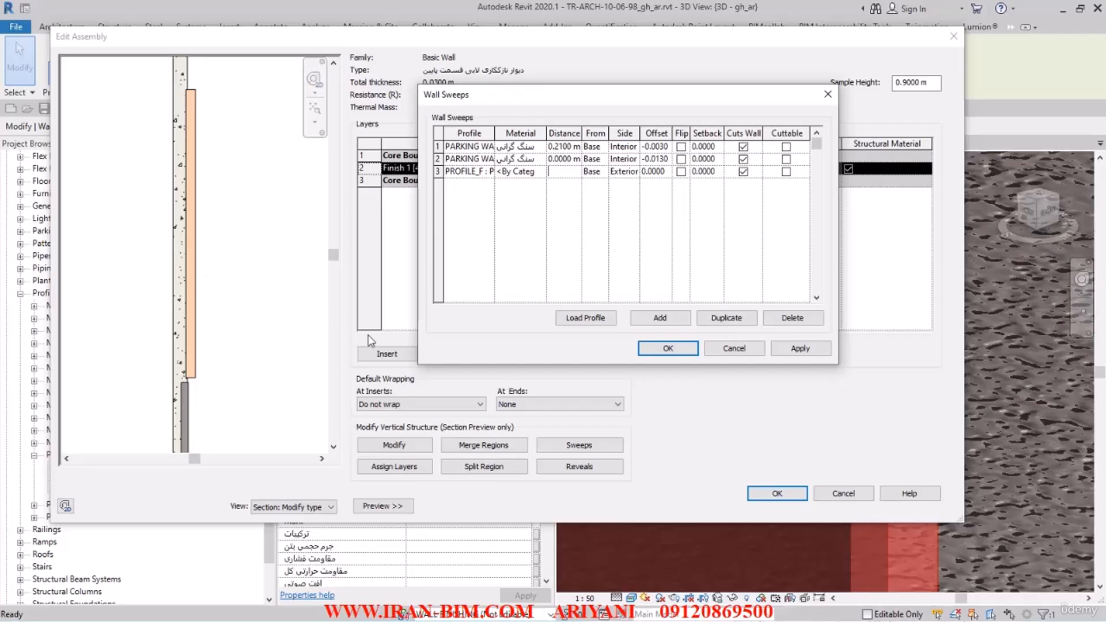
pyautogui.write('0.81')
pyautogui.click(777, 345)
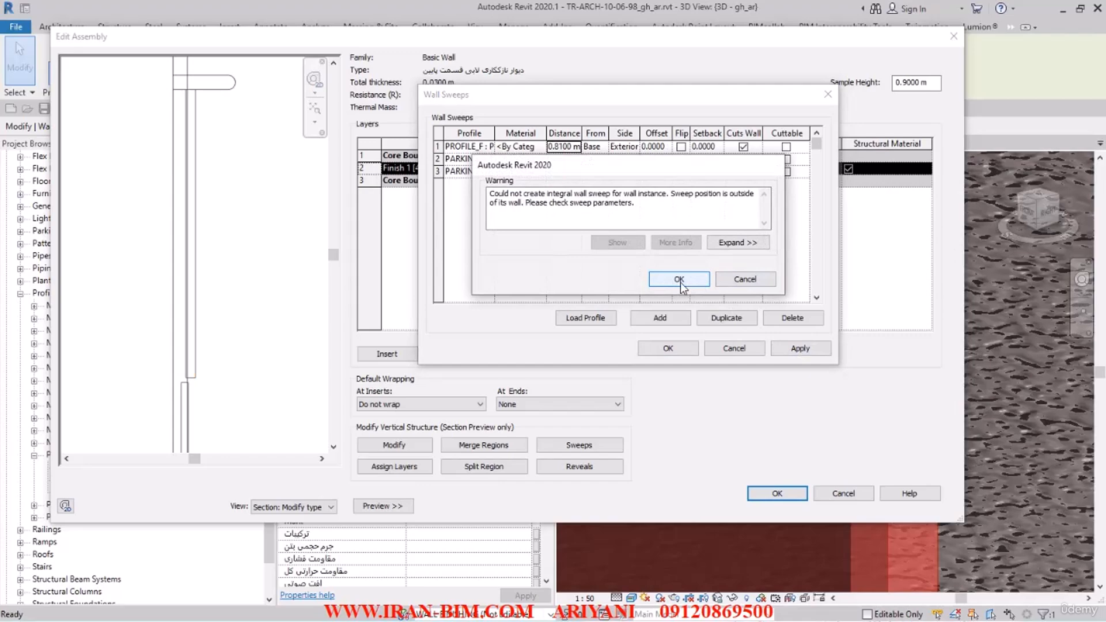
pyautogui.click(679, 280)
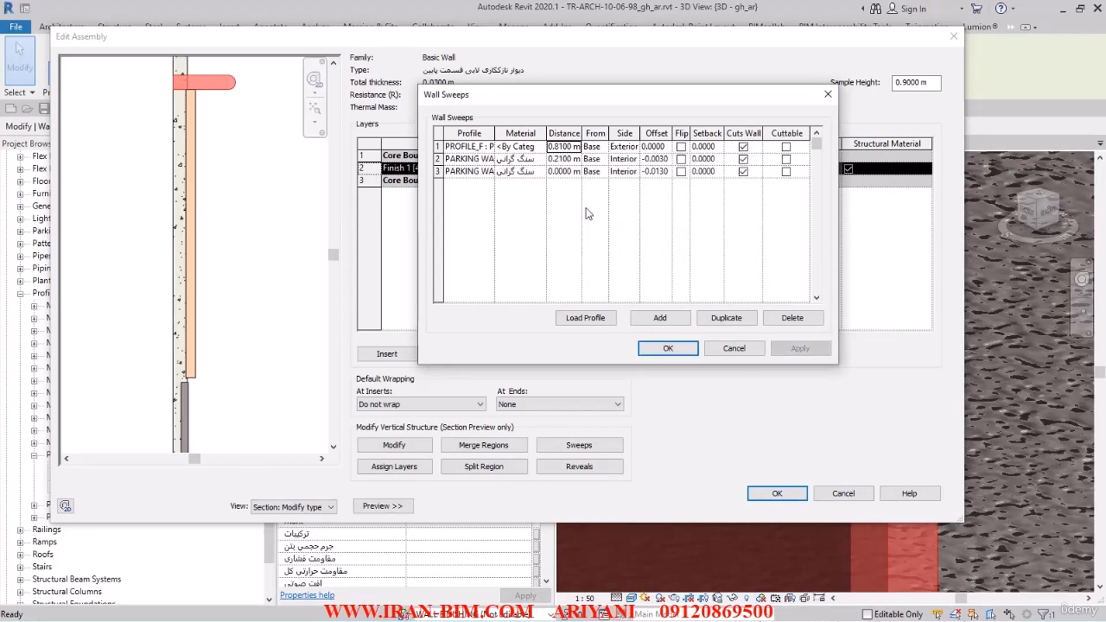
pyautogui.click(667, 348)
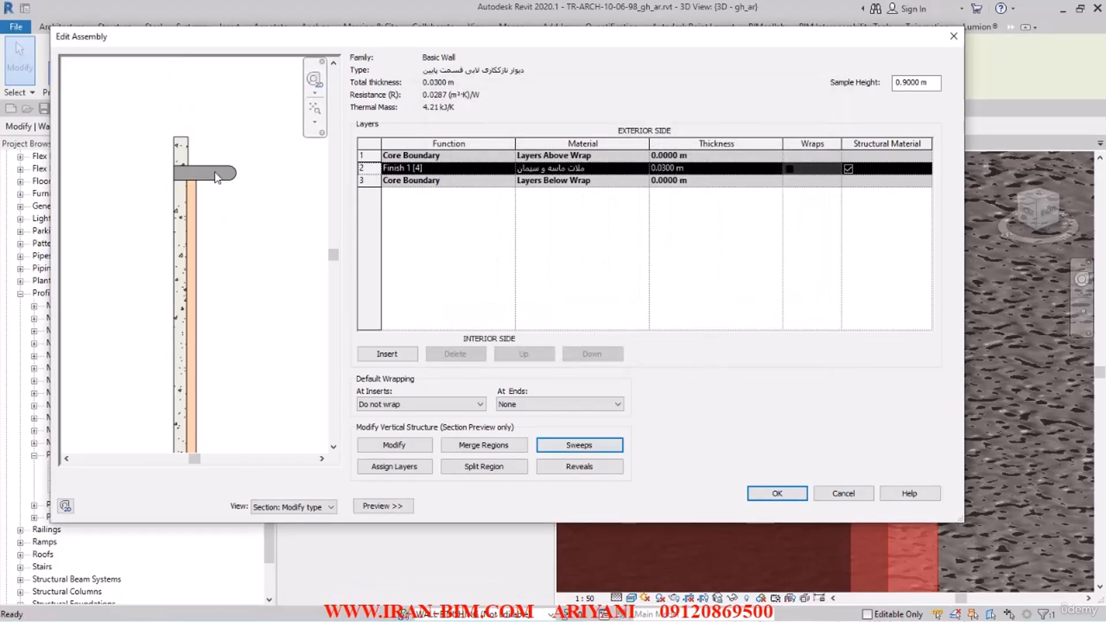
# Step: Lower the wall's sample height first to 0.8 m and finally to 0.81 m
pyautogui.scroll(4, 207, 202)
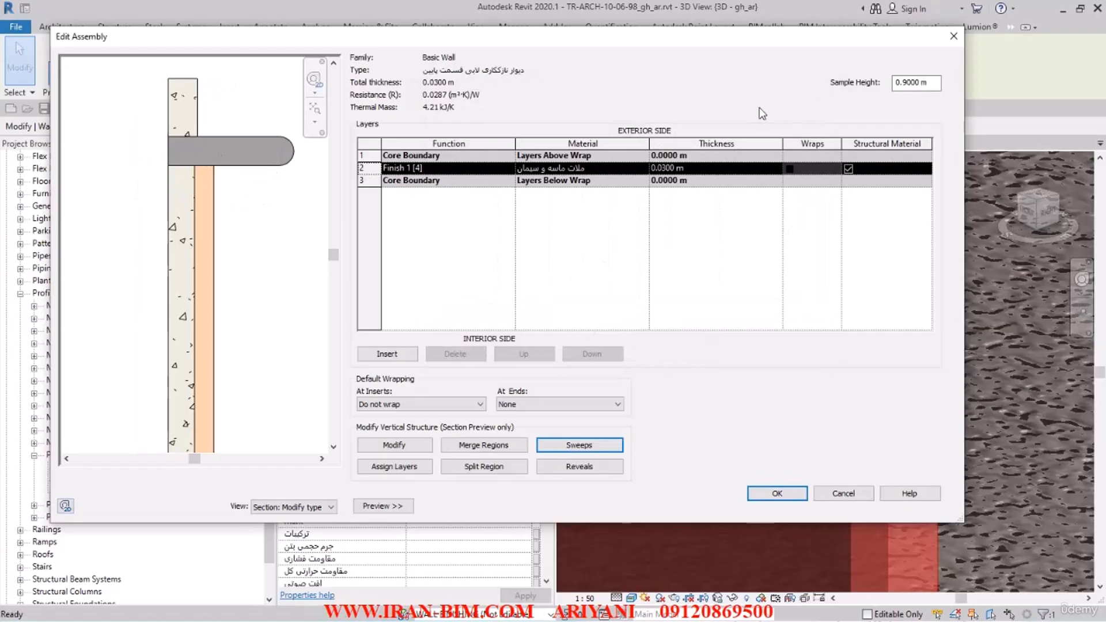
pyautogui.doubleClick(935, 88)
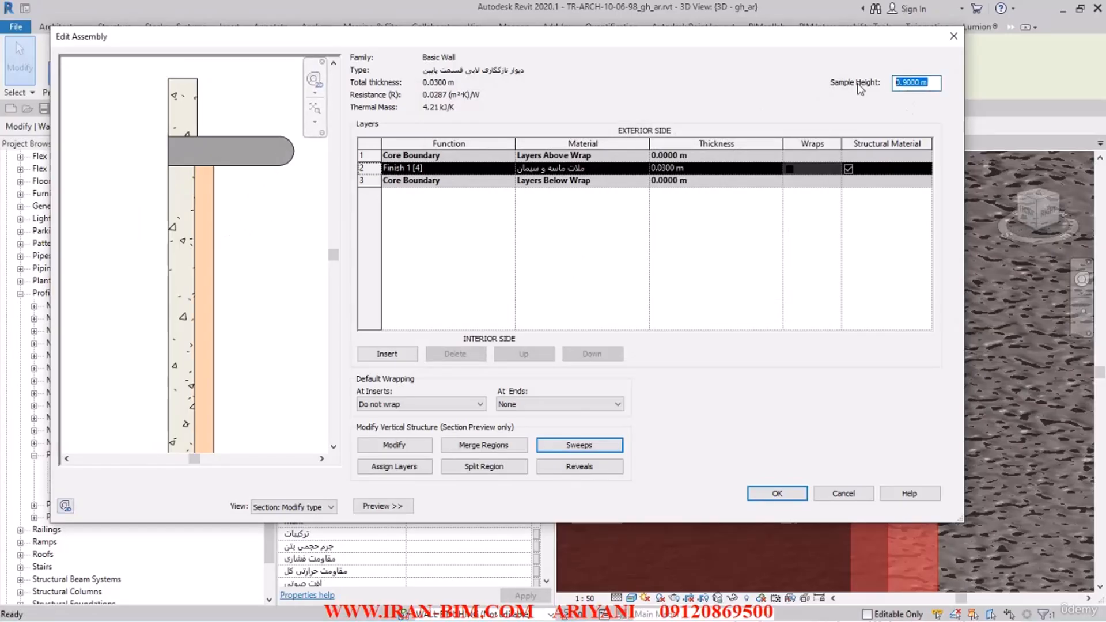
pyautogui.write('0.8')
pyautogui.click(280, 196)
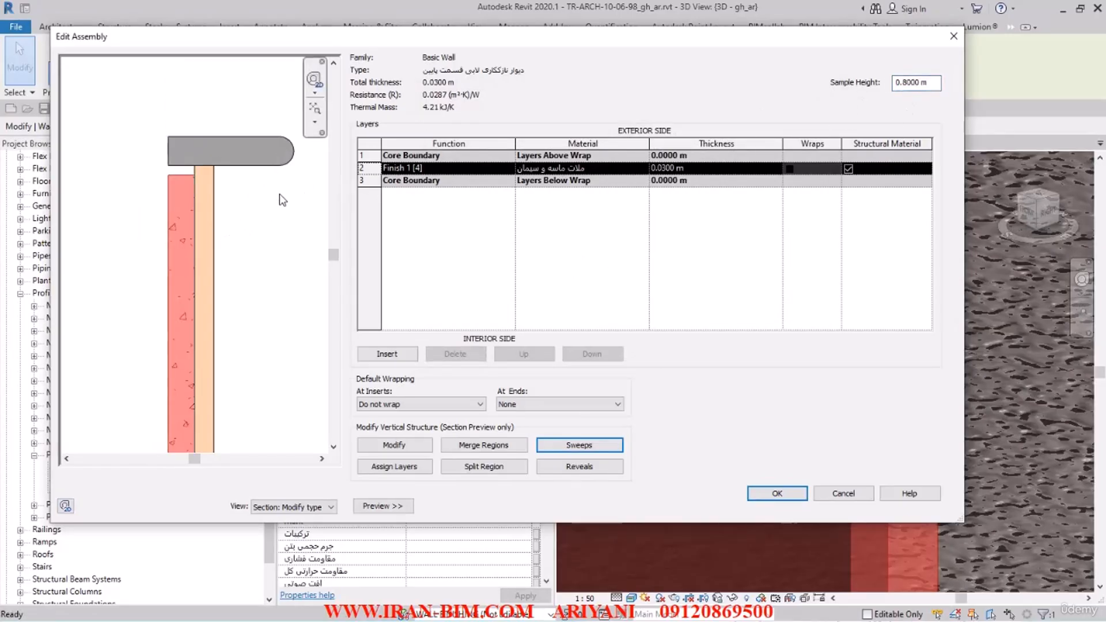
pyautogui.moveTo(907, 81); pyautogui.dragTo(930, 88)
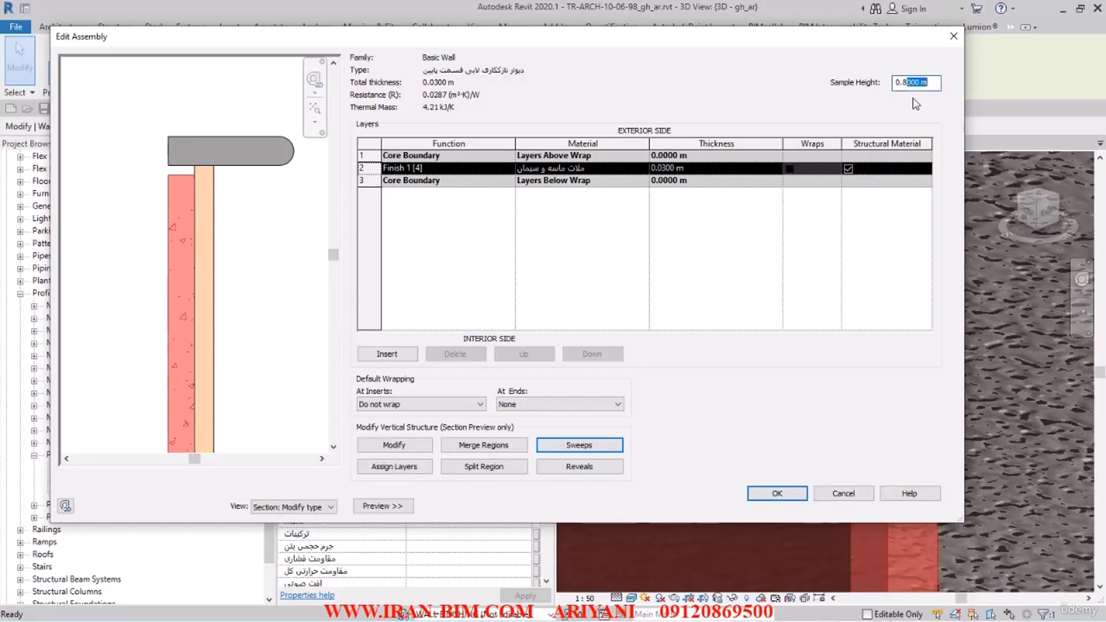
pyautogui.write('1')
pyautogui.click(305, 186)
pyautogui.scroll(-6, 288, 230)
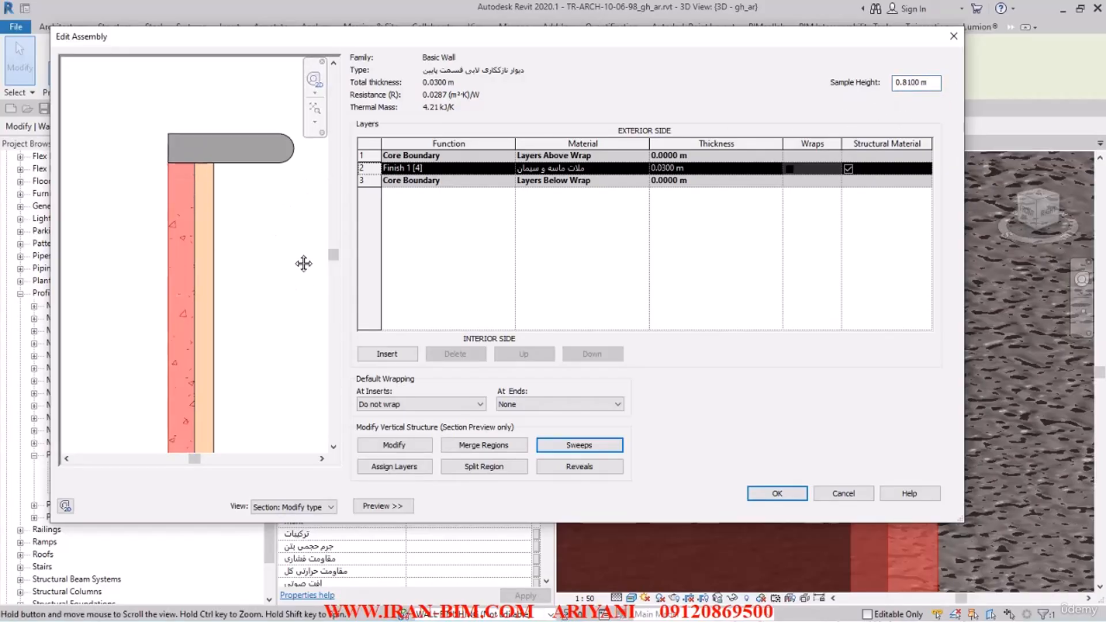
pyautogui.scroll(5, 208, 237)
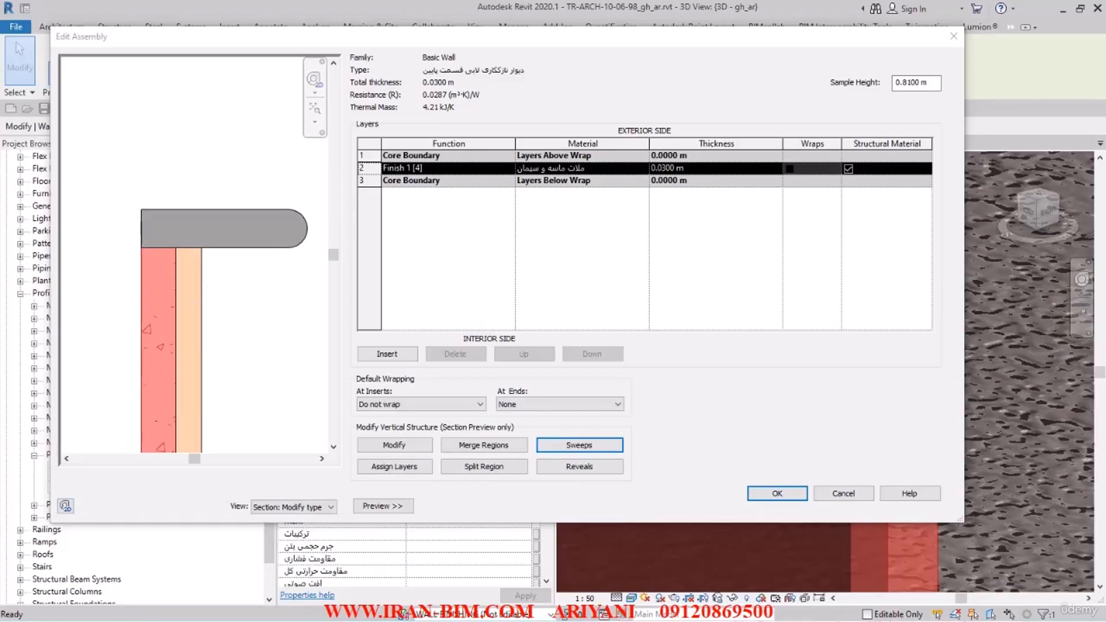
# Step: Set the PROFILE_F sweep's setback to -0.05 m and accept the sweep settings
pyautogui.click(579, 445)
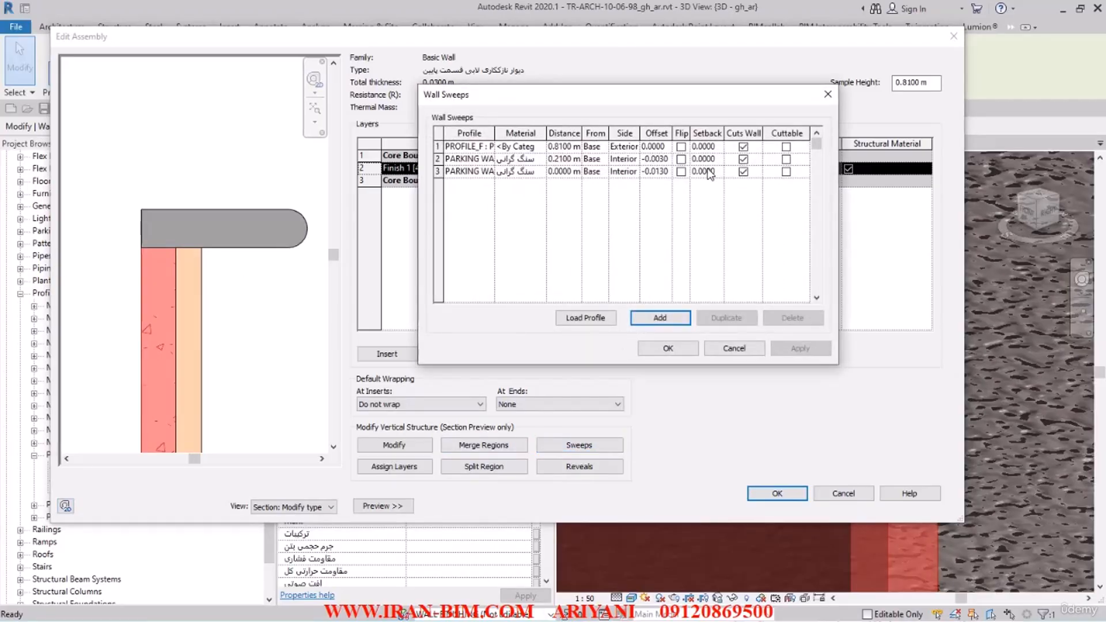
pyautogui.click(701, 153)
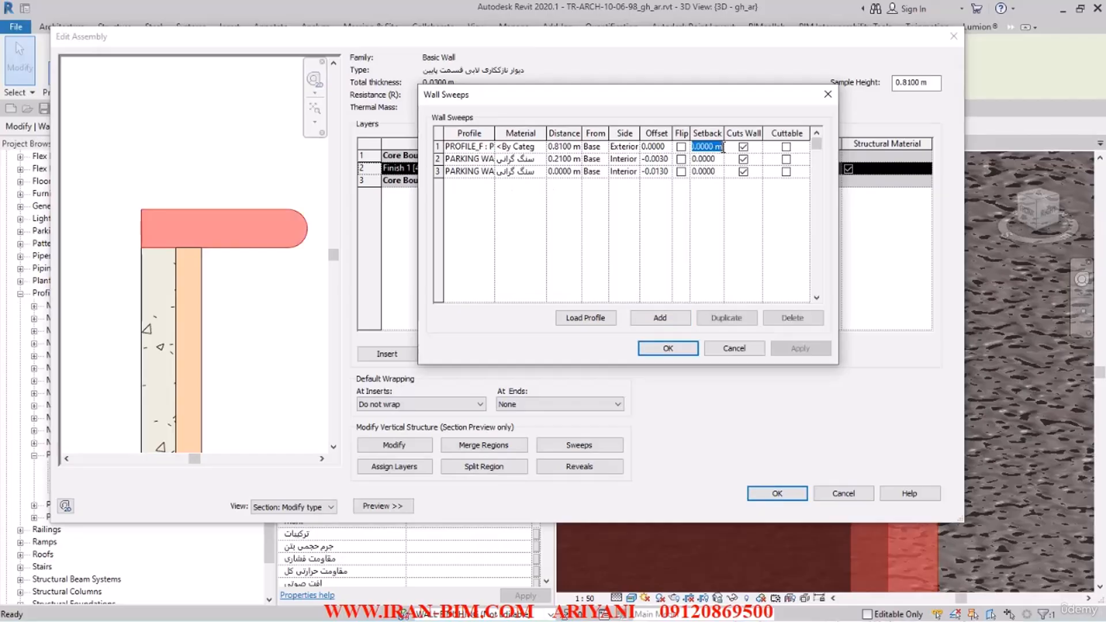
pyautogui.write('-0.0')
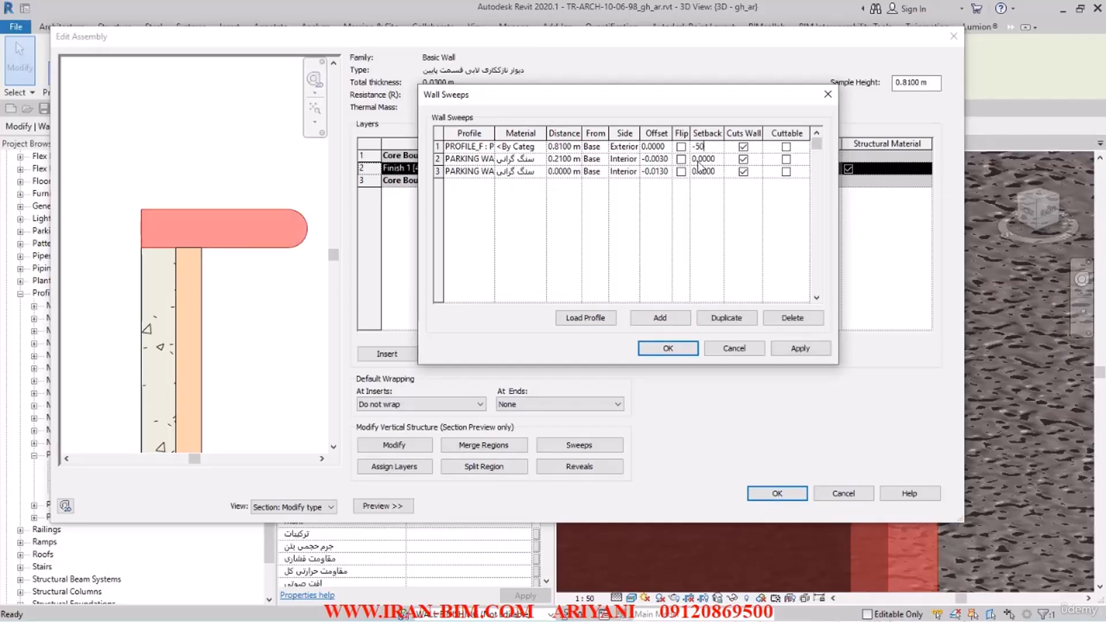
pyautogui.write('500')
pyautogui.click(801, 348)
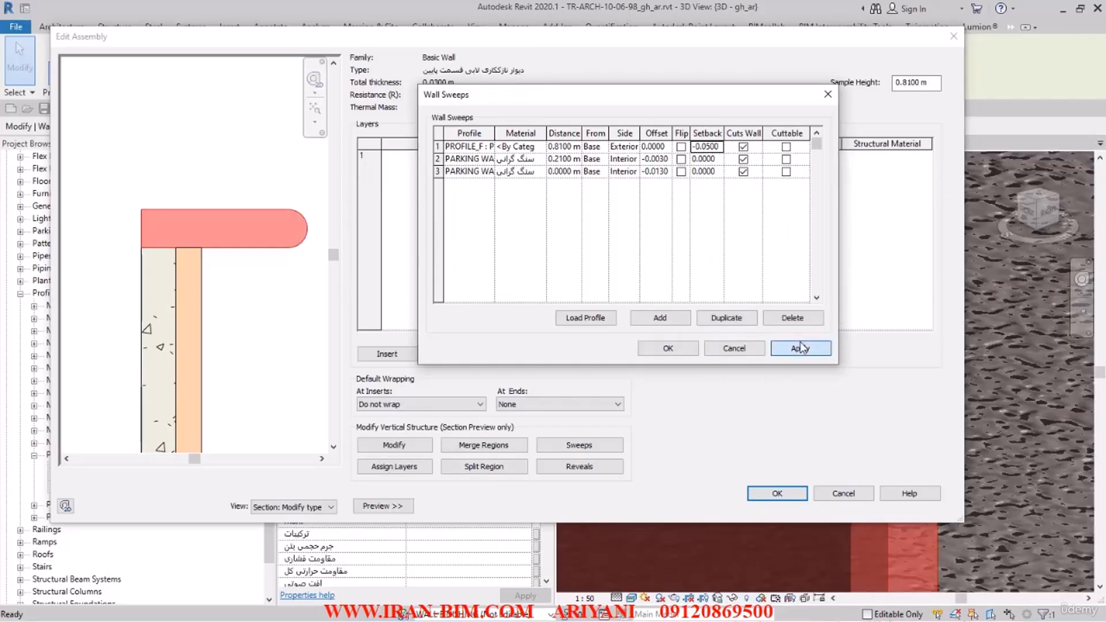
pyautogui.click(671, 348)
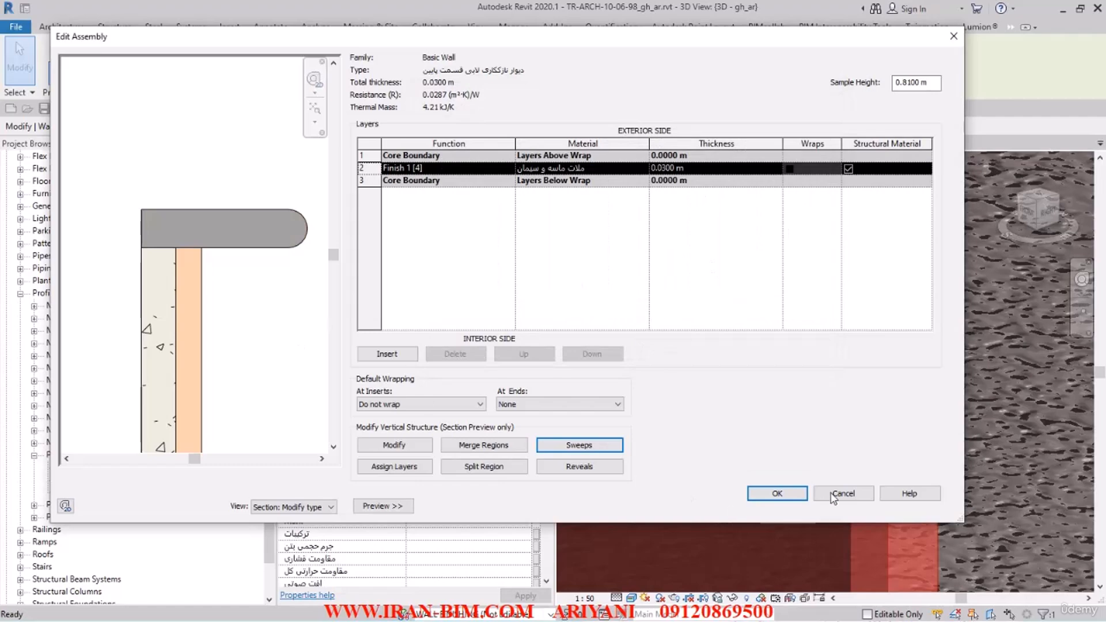
pyautogui.moveTo(189, 245); pyautogui.dragTo(224, 264, button='middle')
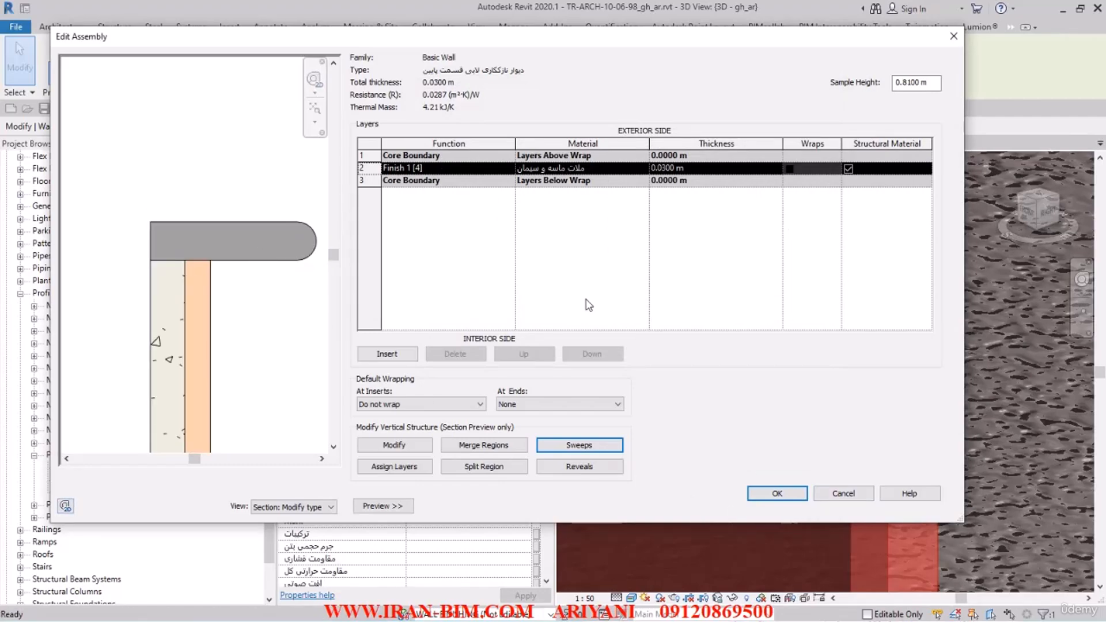
# Step: Assign the granite stone material سنگ گرانیت to the PROFILE_F sweep and apply the change
pyautogui.click(579, 445)
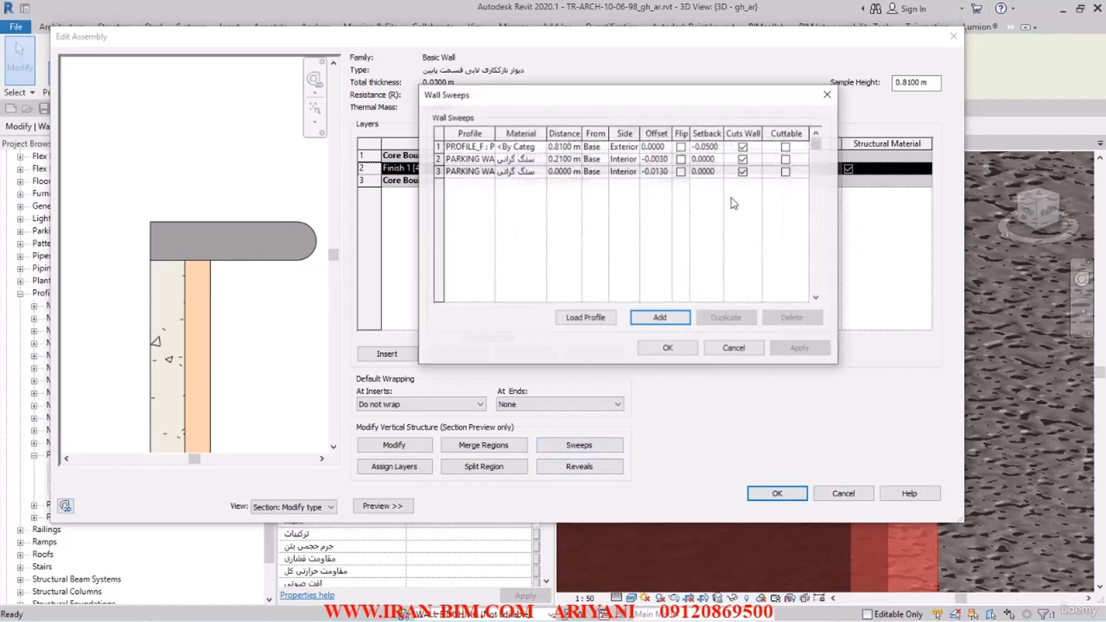
pyautogui.click(711, 151)
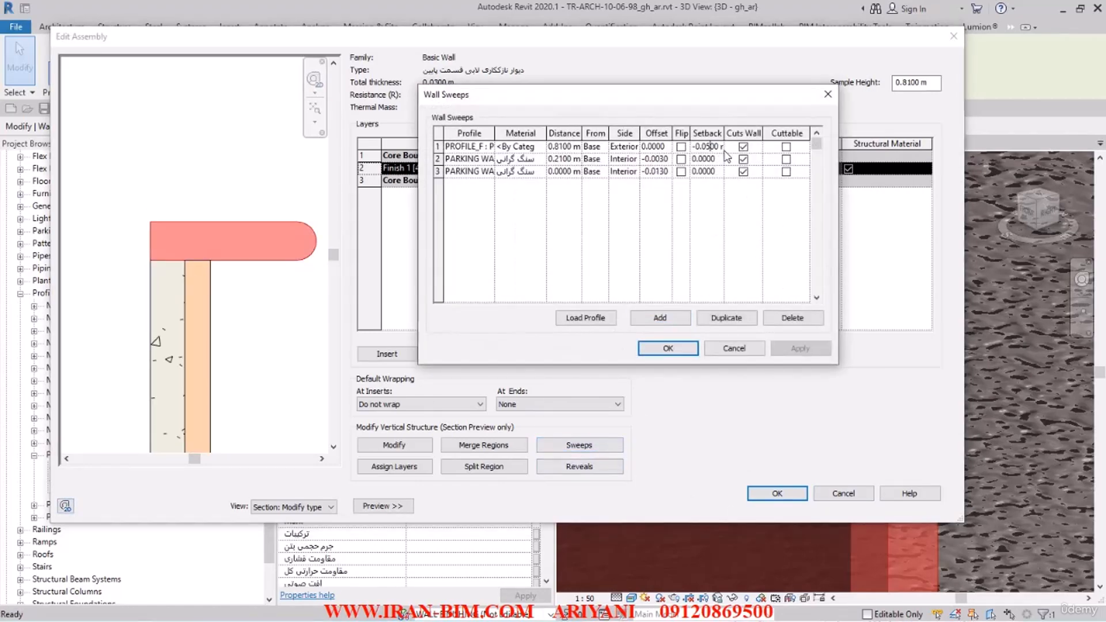
pyautogui.click(536, 149)
pyautogui.click(540, 147)
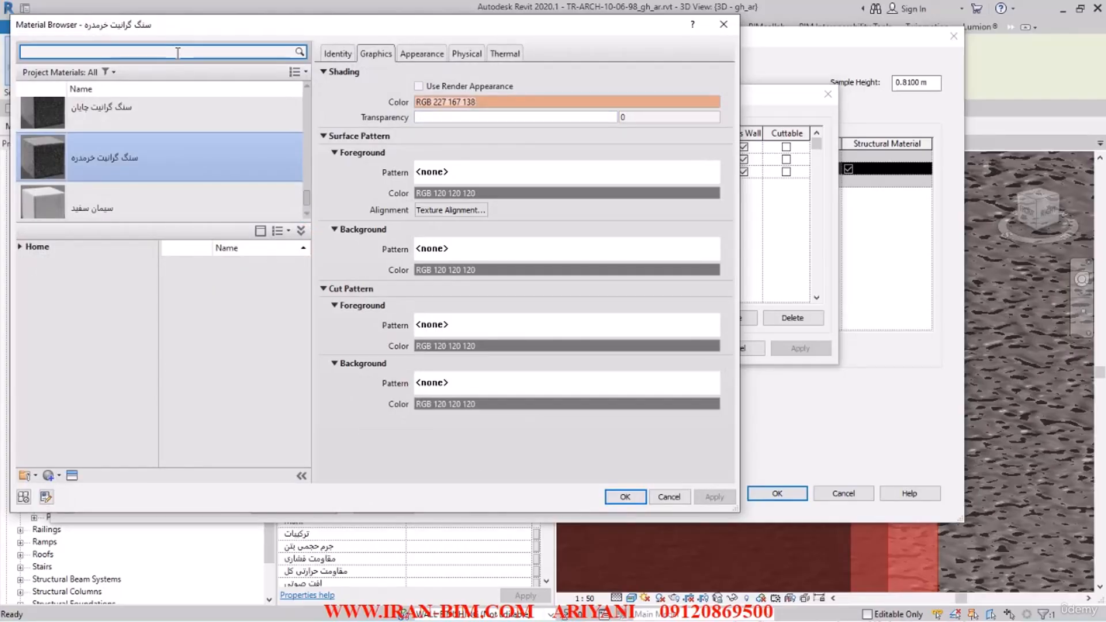
pyautogui.write('سنگ گران')
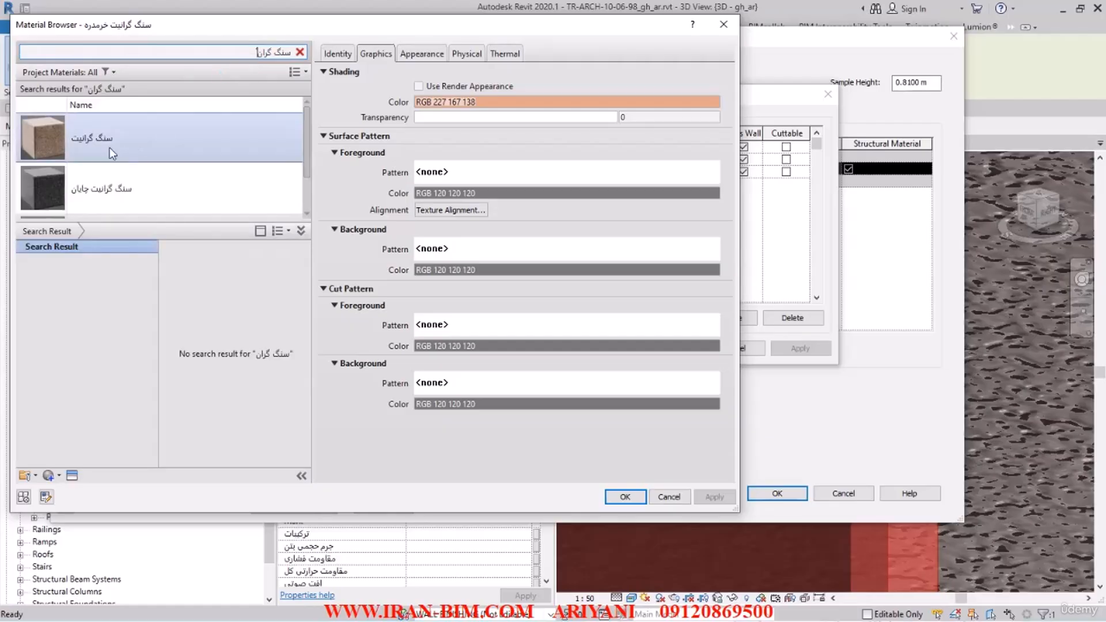
pyautogui.click(109, 148)
pyautogui.scroll(-1, 117, 187)
pyautogui.scroll(2, 305, 121)
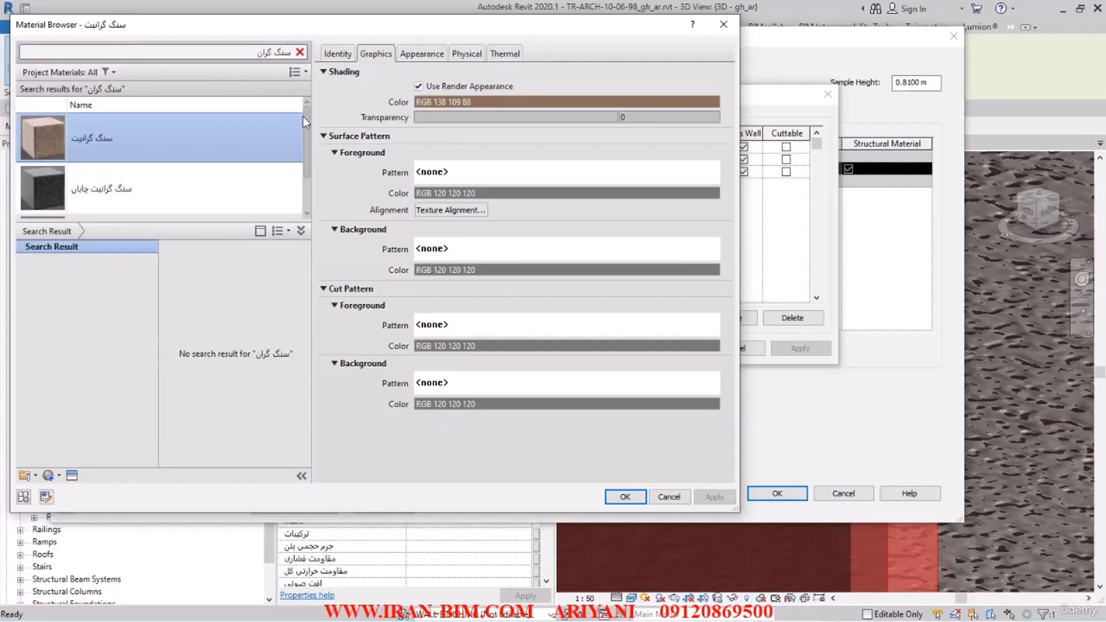
pyautogui.click(336, 56)
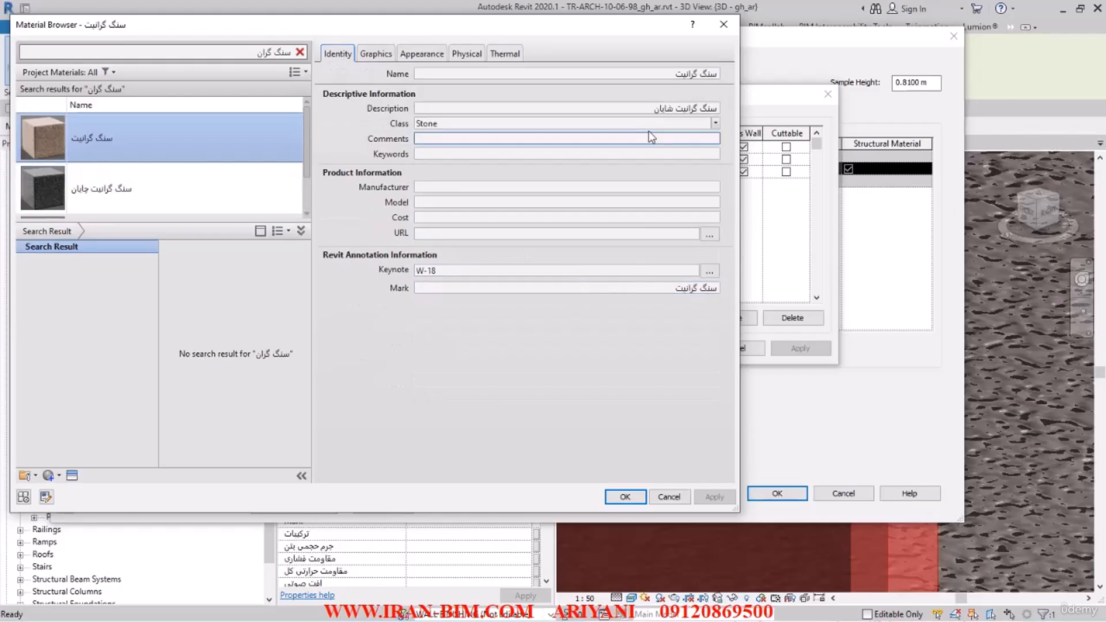
pyautogui.click(625, 497)
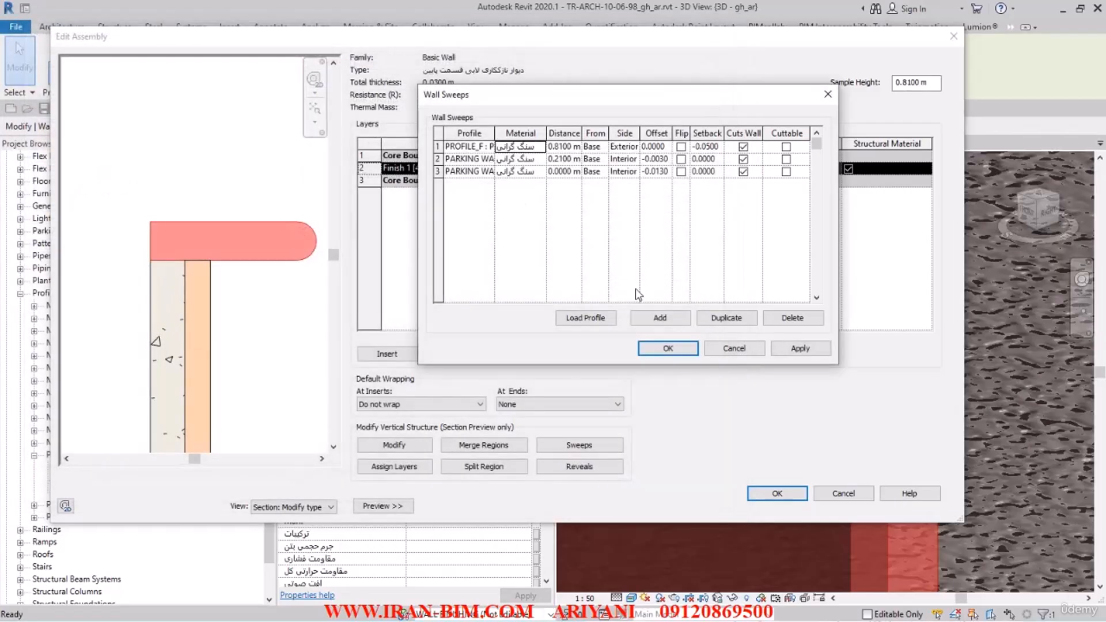
pyautogui.click(806, 355)
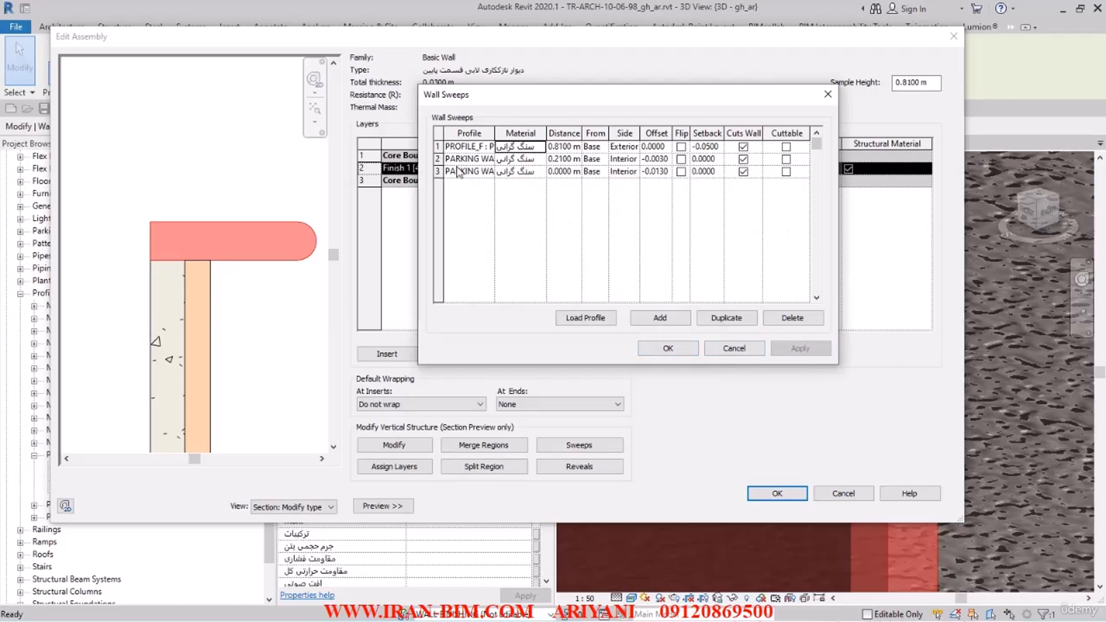
# Step: Try placing the PROFILE_F sweep on the wall's interior side and apply the change
pyautogui.click(625, 147)
pyautogui.click(634, 147)
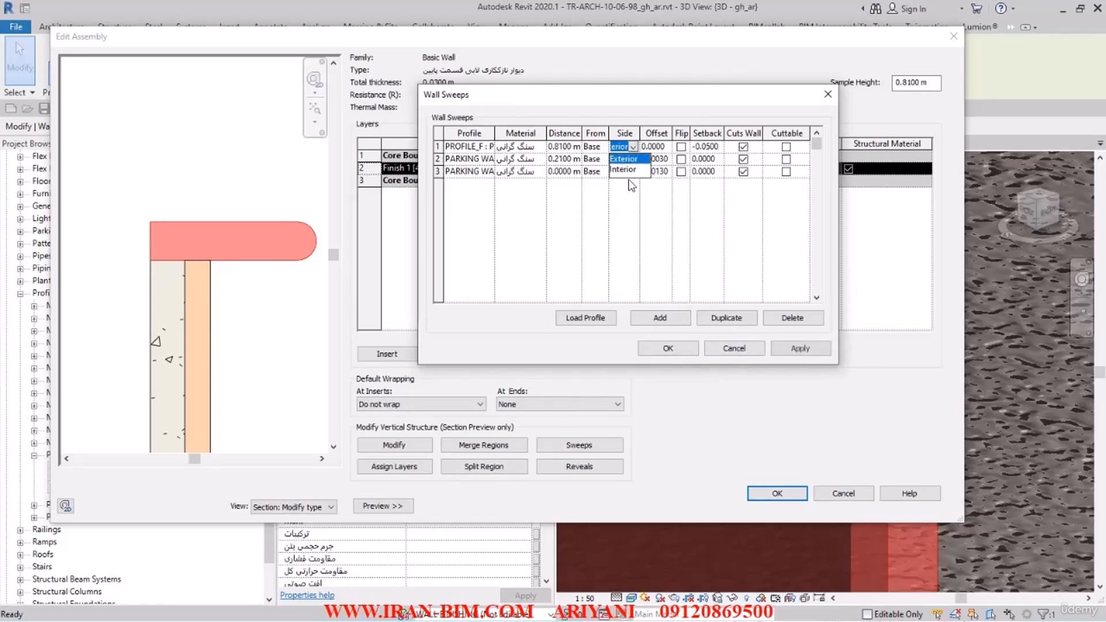
pyautogui.click(628, 171)
pyautogui.click(801, 348)
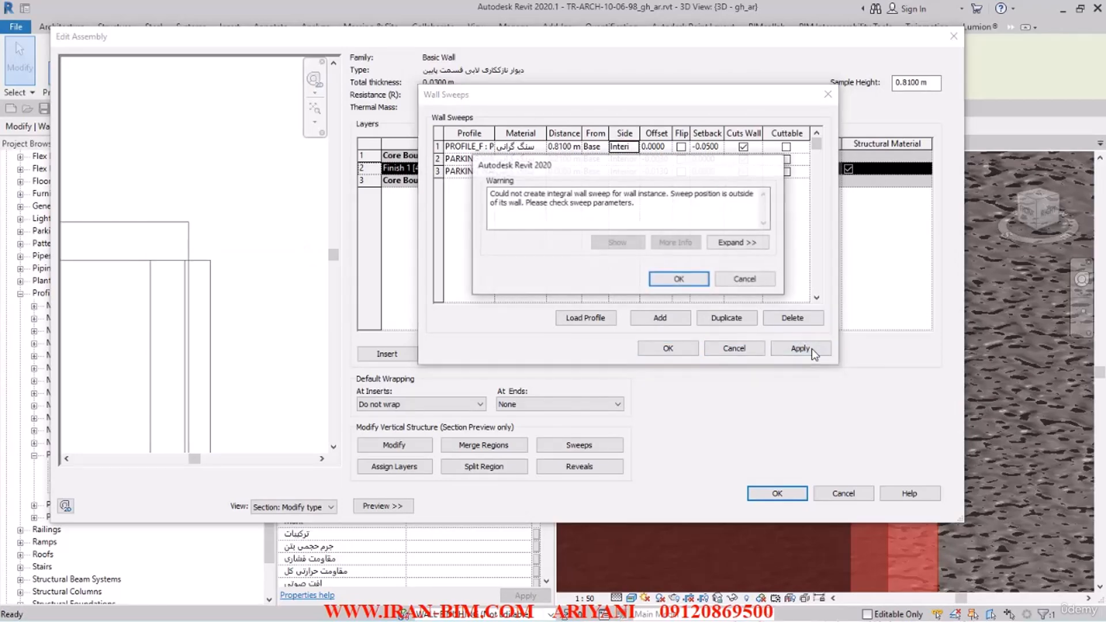
pyautogui.click(680, 279)
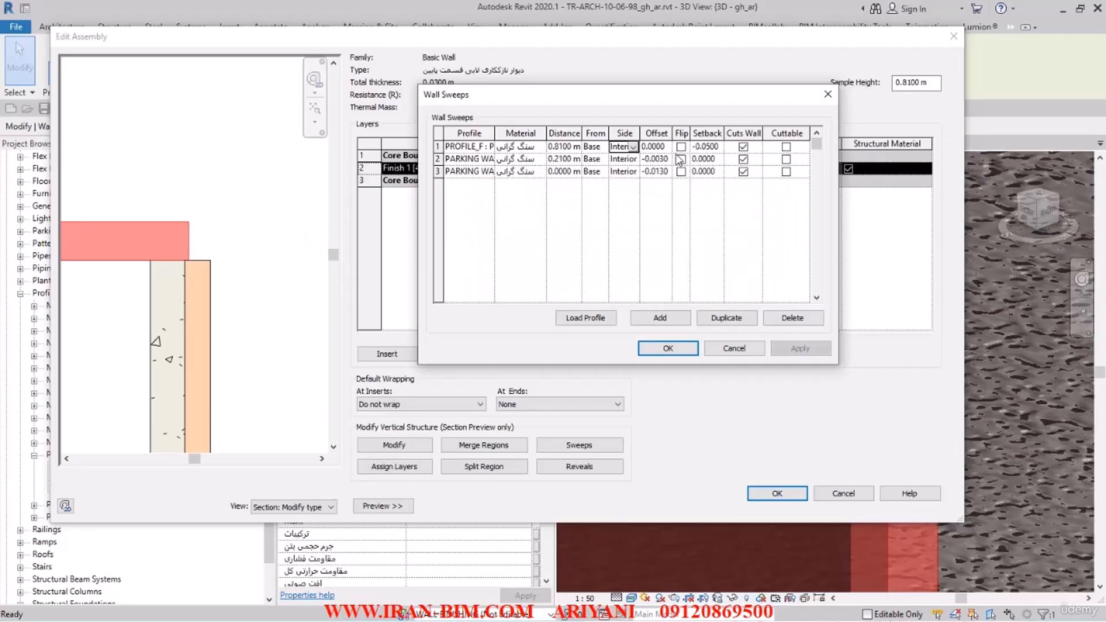
# Step: Try flipping the PROFILE_F sweep, apply it, and switch the flip back off
pyautogui.click(681, 147)
pyautogui.click(801, 348)
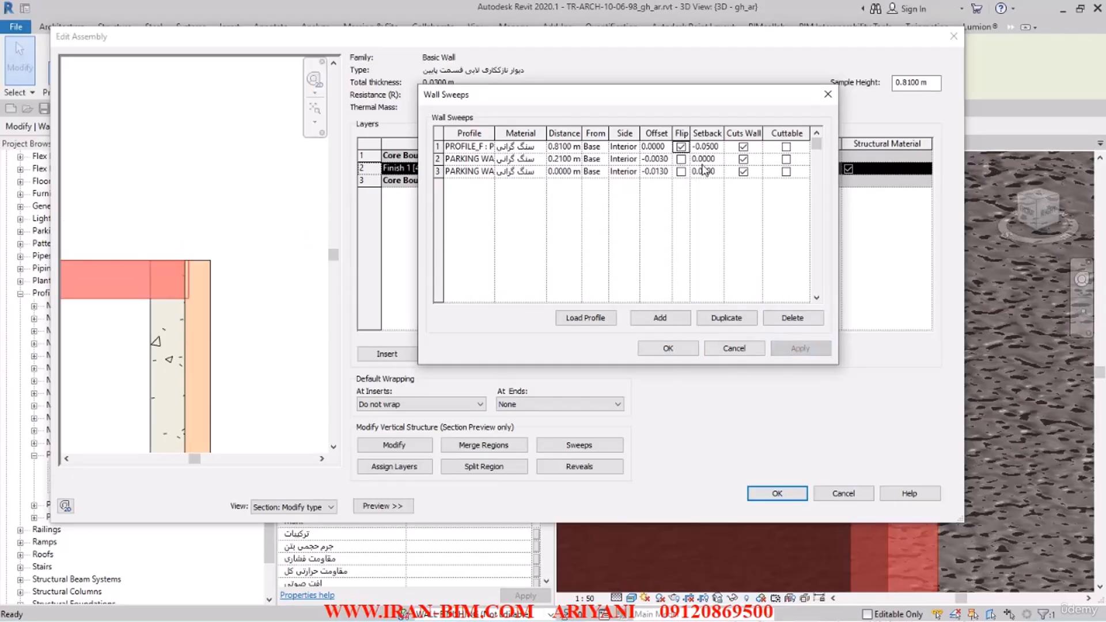
pyautogui.click(681, 147)
pyautogui.click(801, 349)
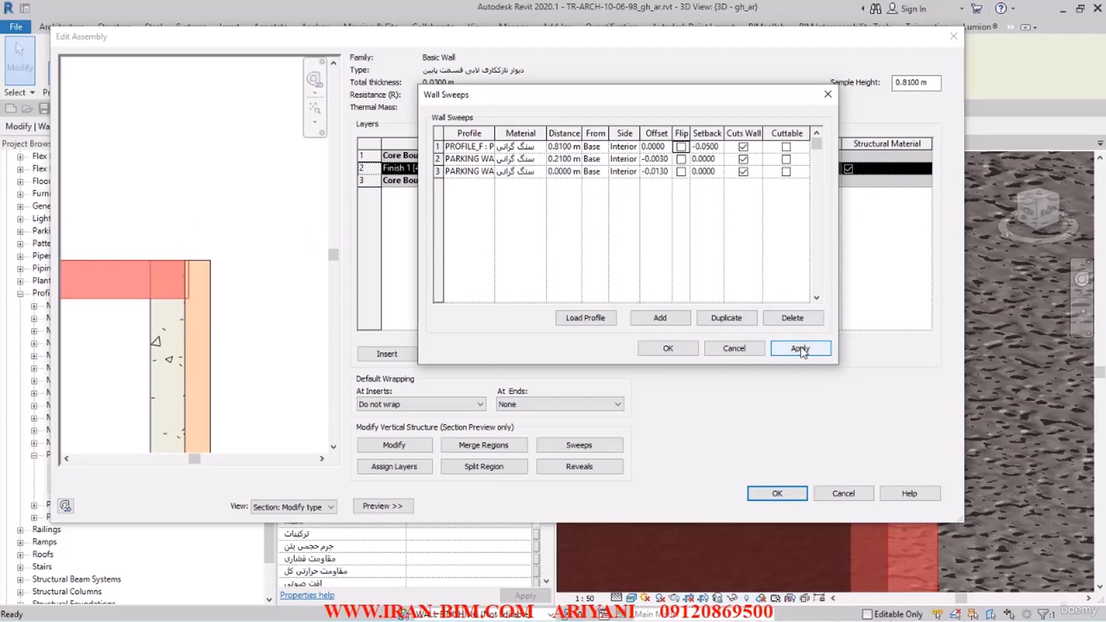
# Step: Return the PROFILE_F sweep to the wall's exterior side and apply the change
pyautogui.click(626, 147)
pyautogui.click(624, 159)
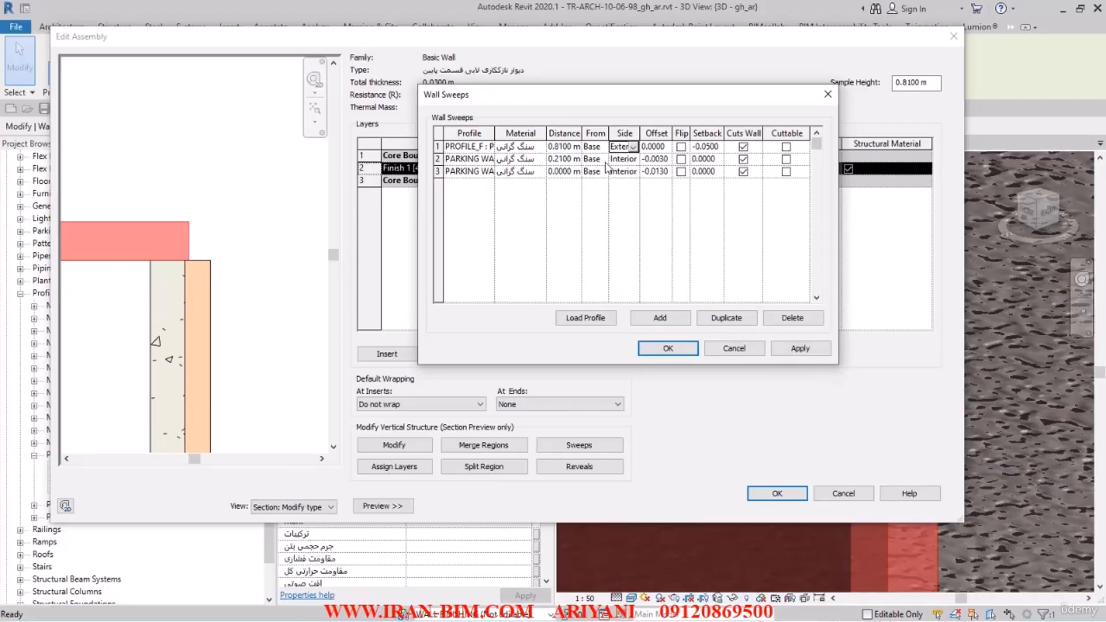
pyautogui.click(801, 349)
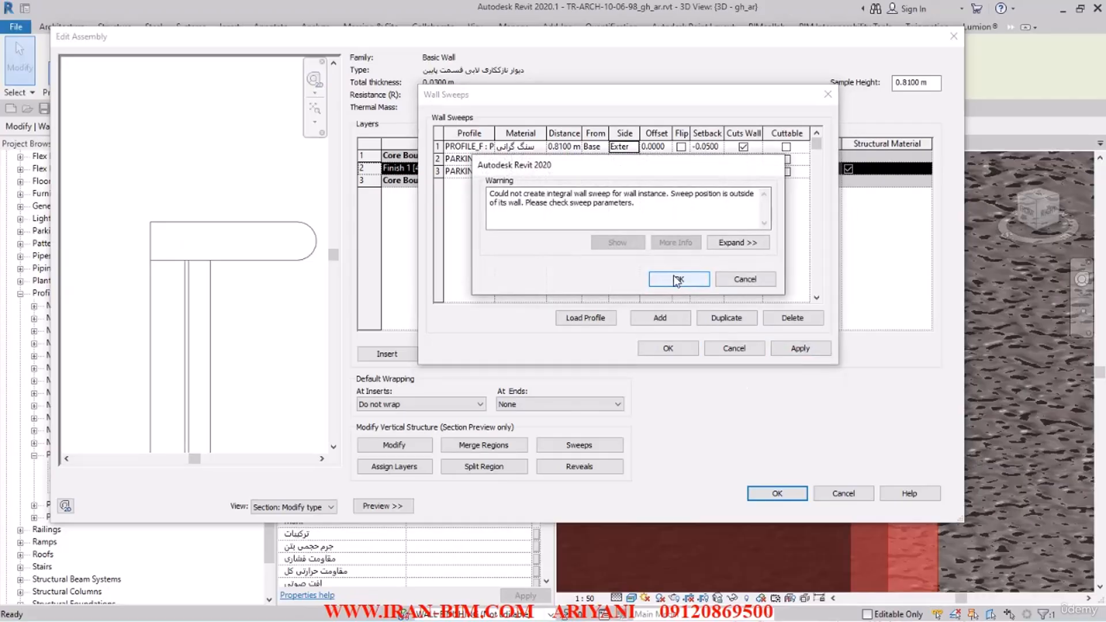
pyautogui.click(674, 279)
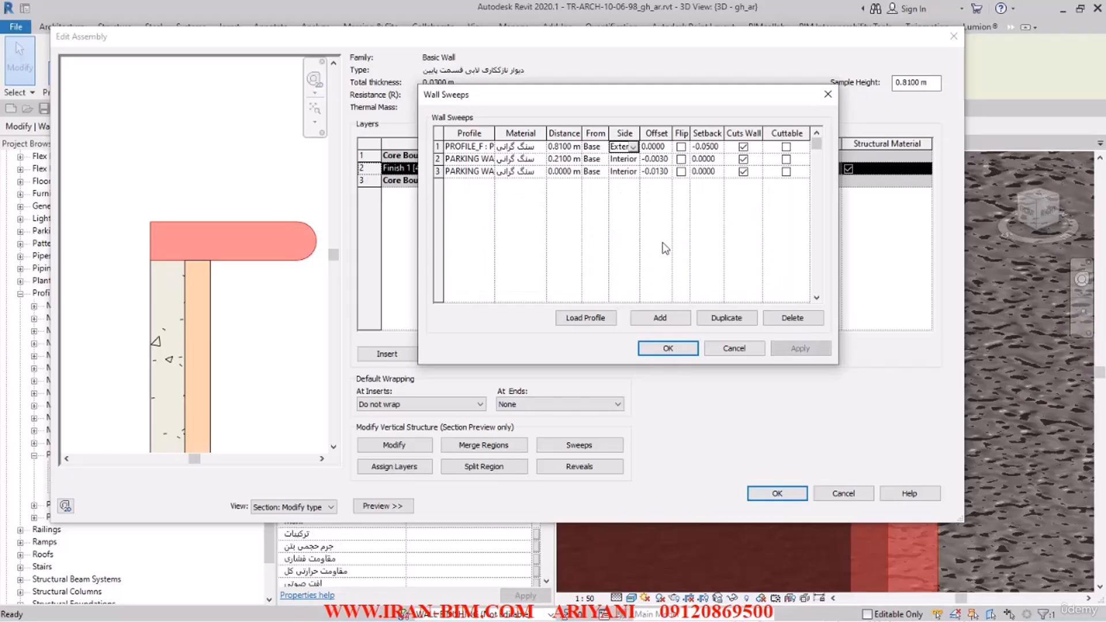
# Step: Set the PROFILE_F sweep's offset to 0.05 m, accept the sweep and wall type settings, and deselect the wall
pyautogui.click(650, 147)
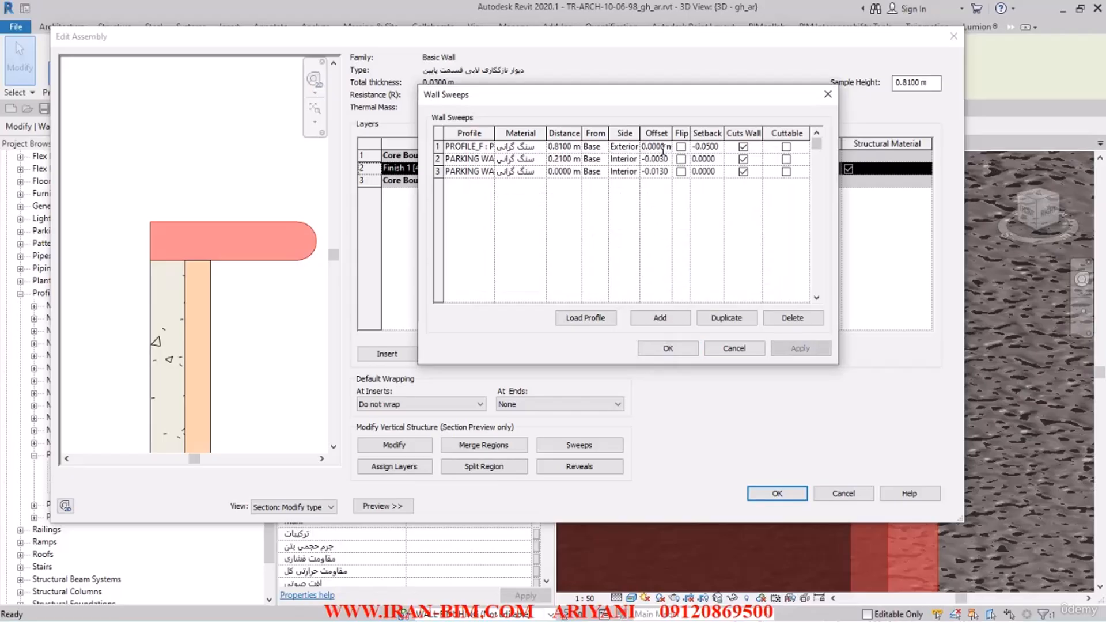
pyautogui.doubleClick(663, 151)
pyautogui.press('BackSpace')
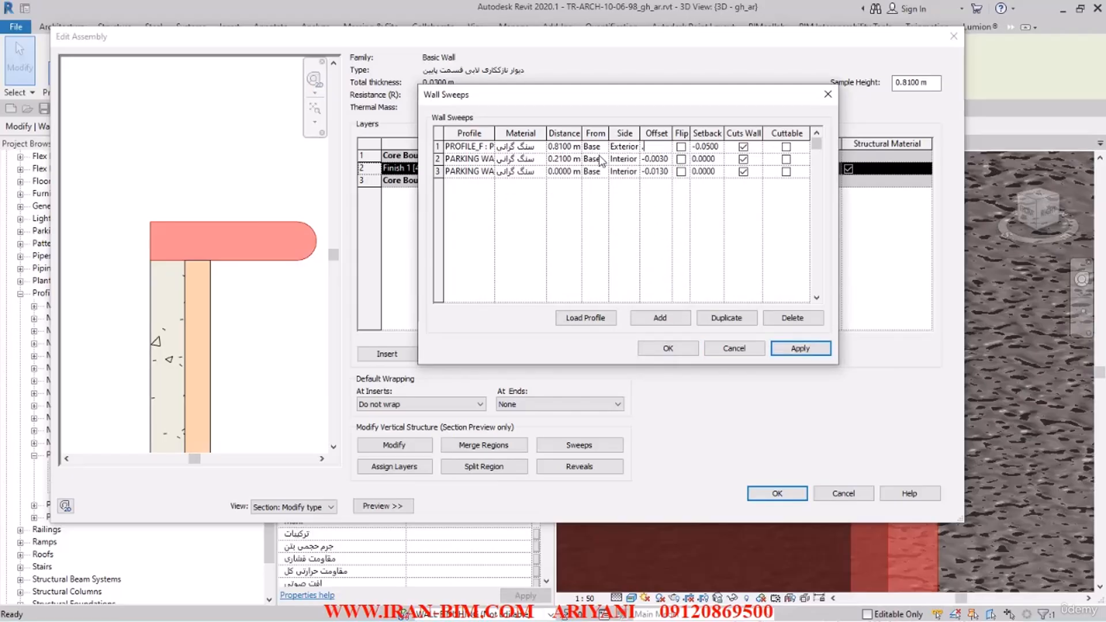
pyautogui.write('0.05')
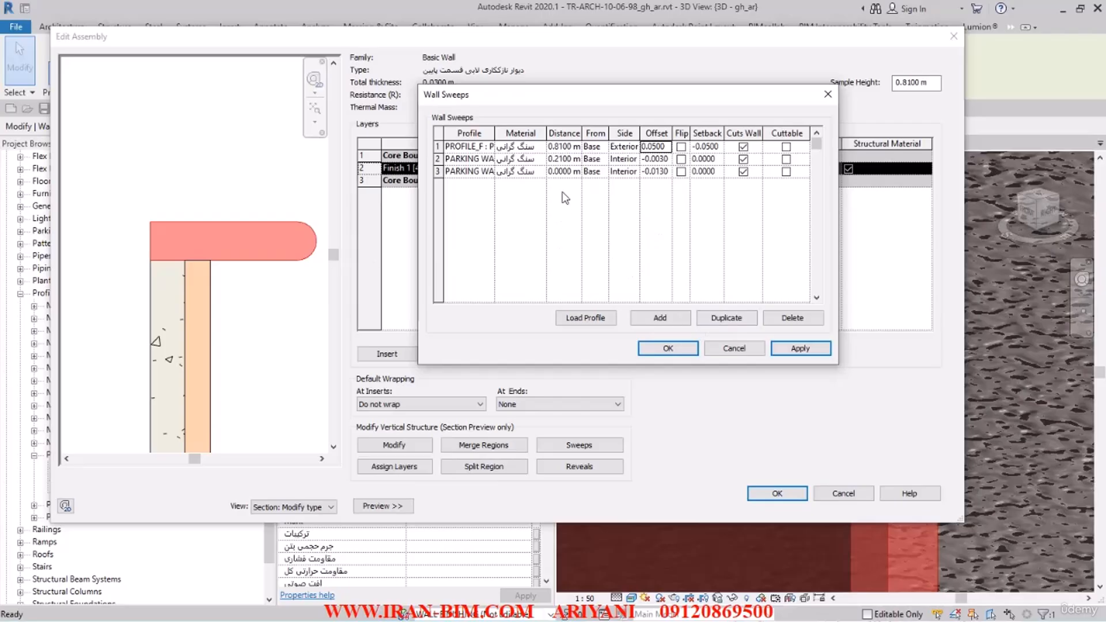
pyautogui.click(801, 348)
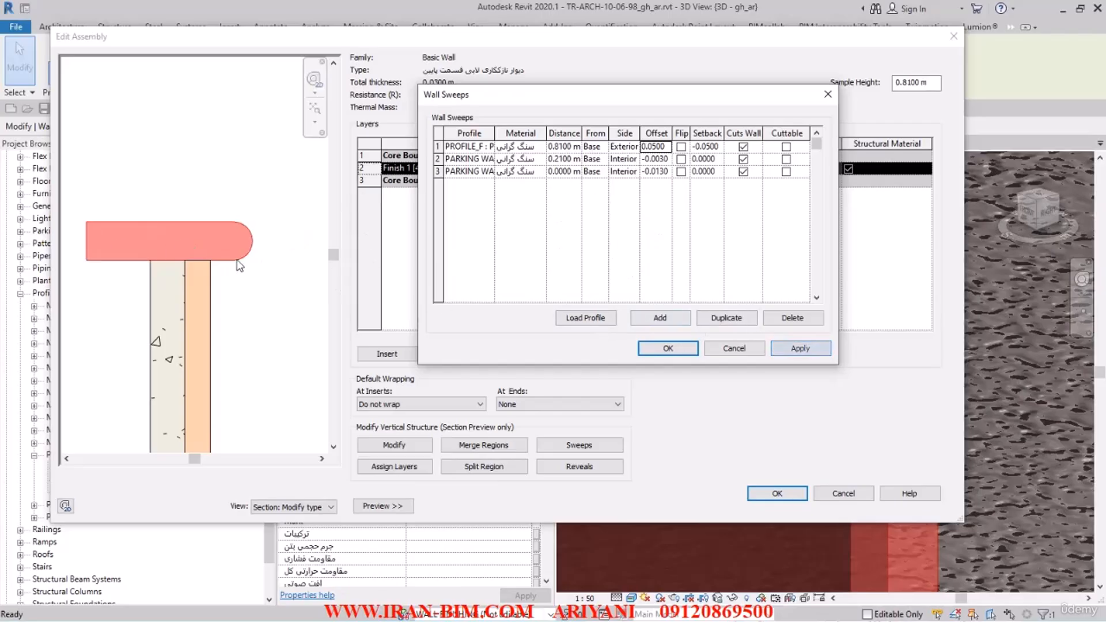
pyautogui.click(670, 349)
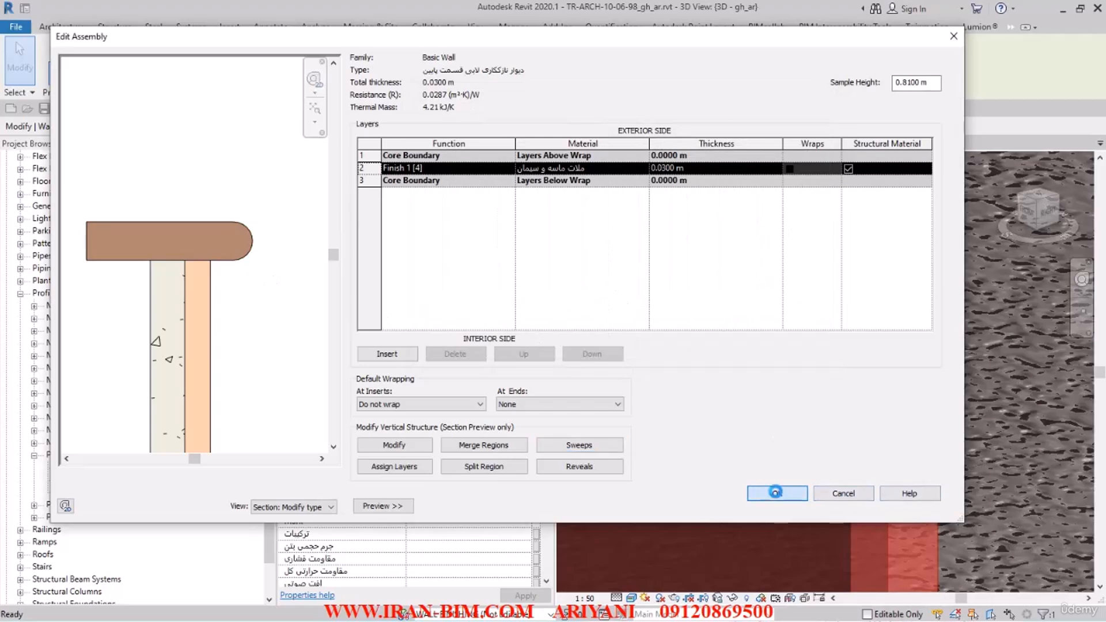
pyautogui.click(778, 494)
pyautogui.click(781, 495)
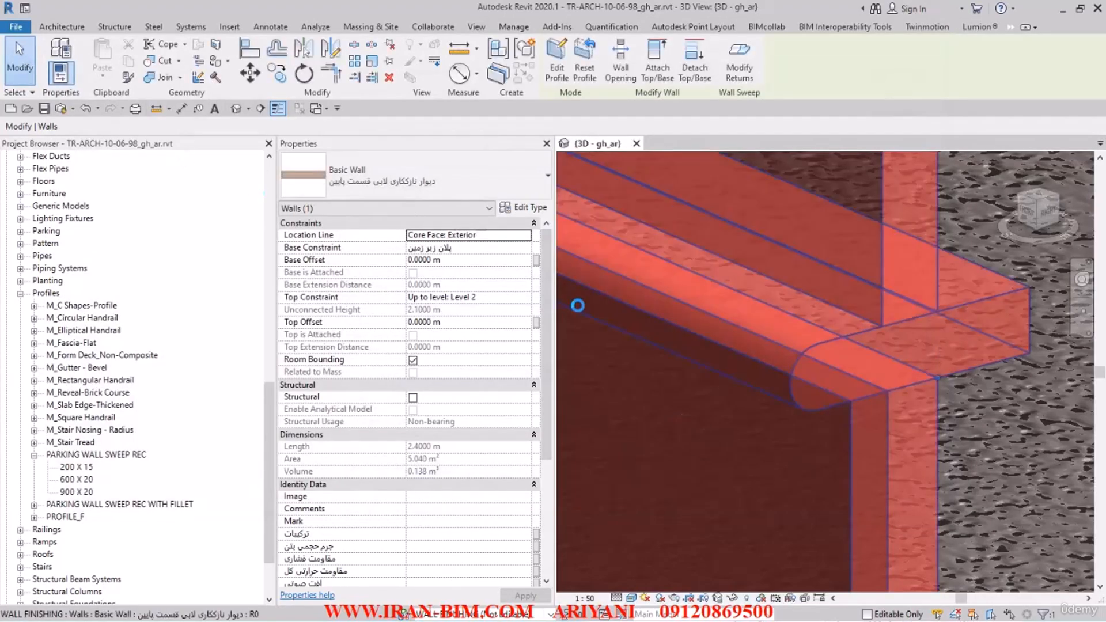
pyautogui.press('Escape')
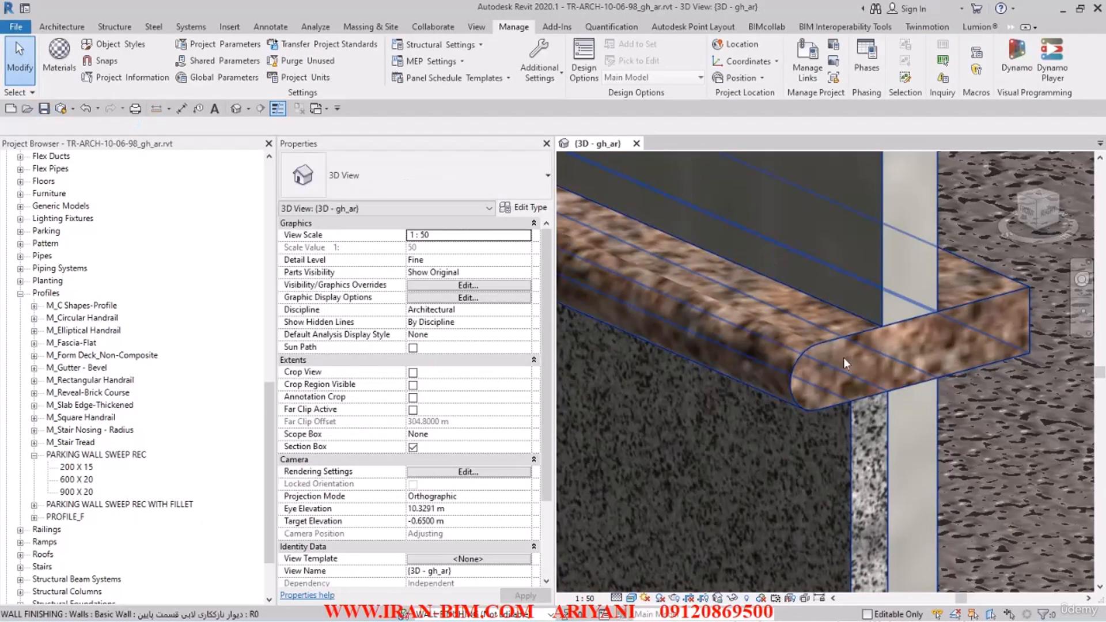
# Step: Examine the layer structure of the upper lobby finish wall type دیوار نازککاری لابی قسمت بالا
pyautogui.scroll(-2, 858, 384)
pyautogui.scroll(-3, 922, 401)
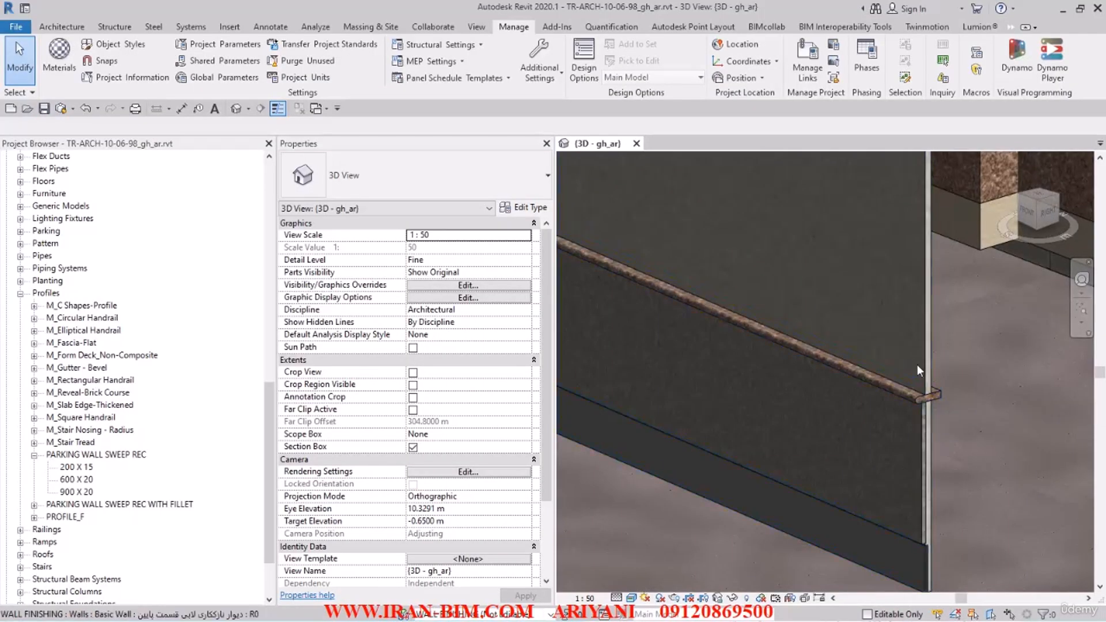
pyautogui.scroll(-5, 917, 365)
pyautogui.scroll(2, 784, 365)
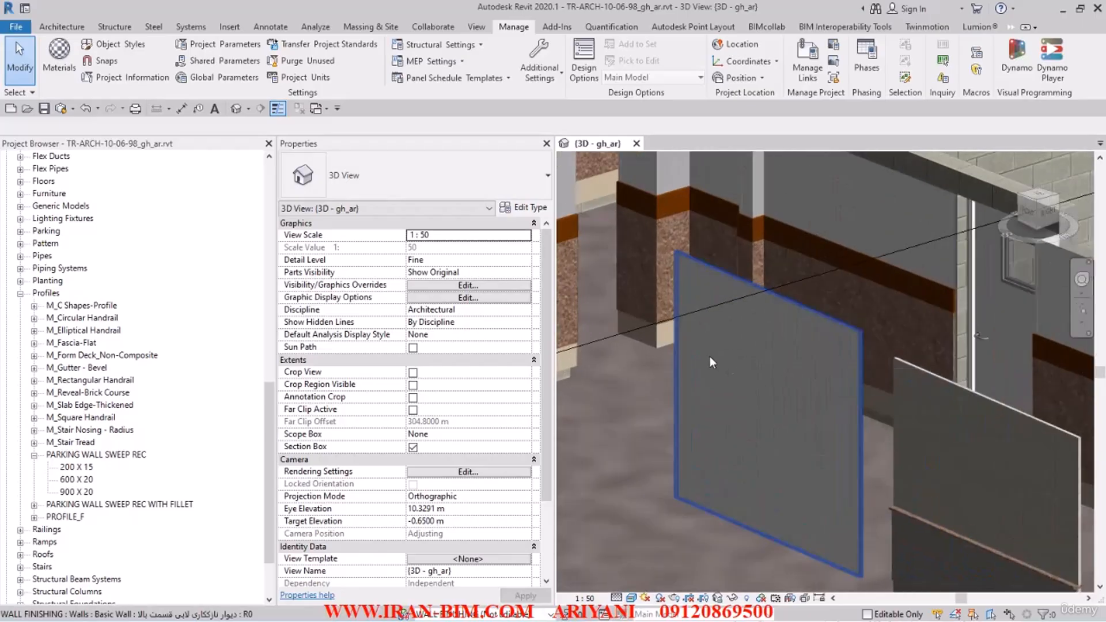
pyautogui.click(780, 393)
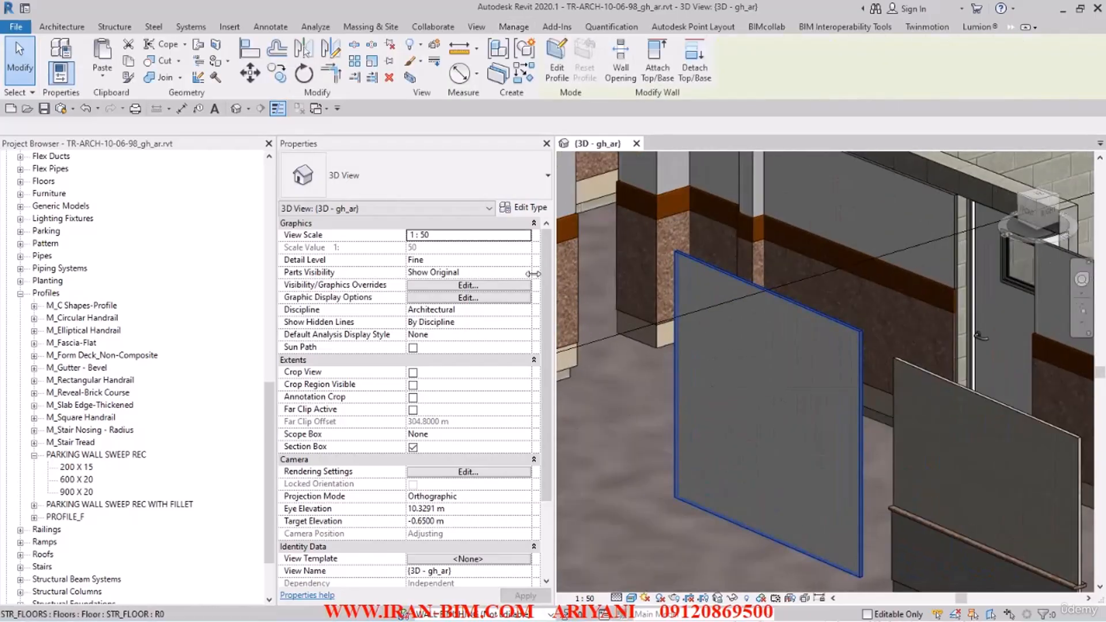
pyautogui.click(524, 207)
pyautogui.click(661, 171)
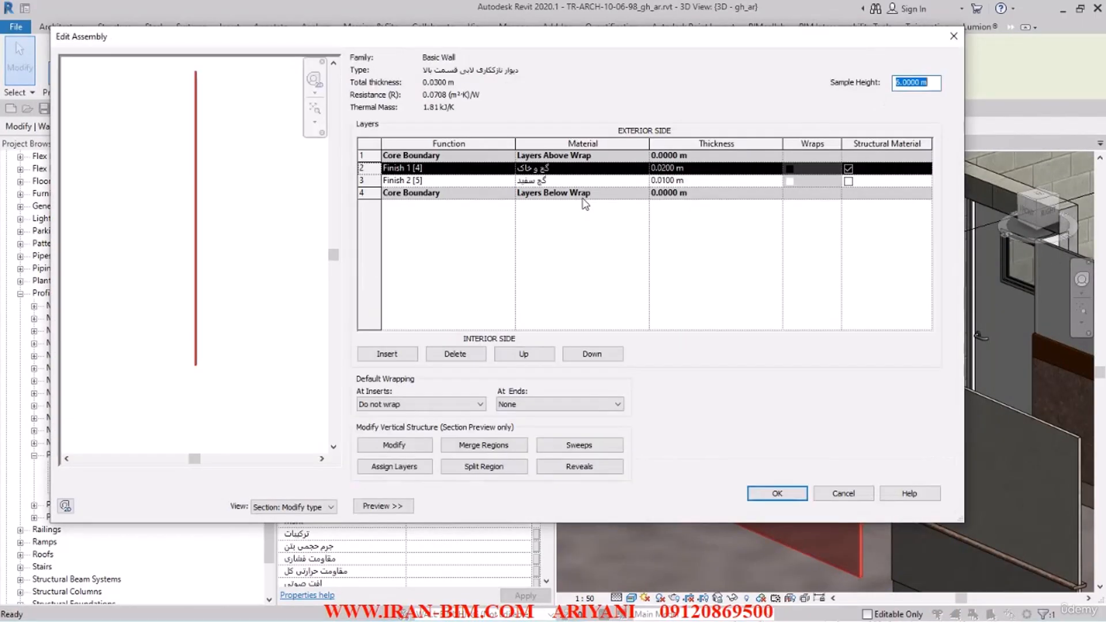
pyautogui.click(777, 493)
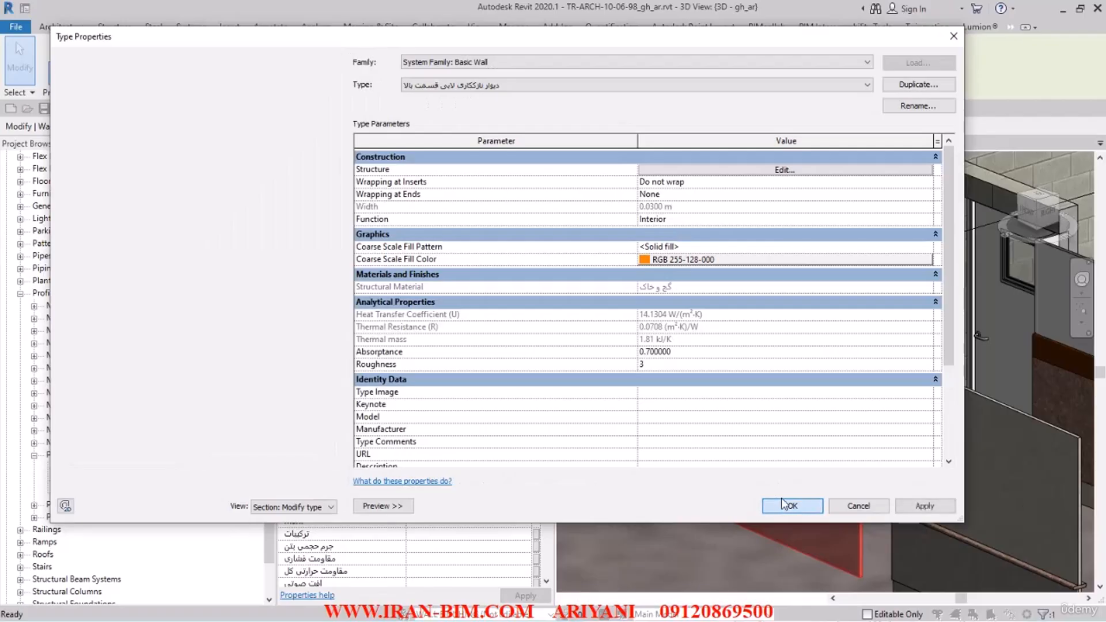
pyautogui.click(789, 505)
pyautogui.moveTo(843, 451); pyautogui.dragTo(799, 399, button='middle')
pyautogui.moveTo(908, 425); pyautogui.dragTo(879, 381, button='middle')
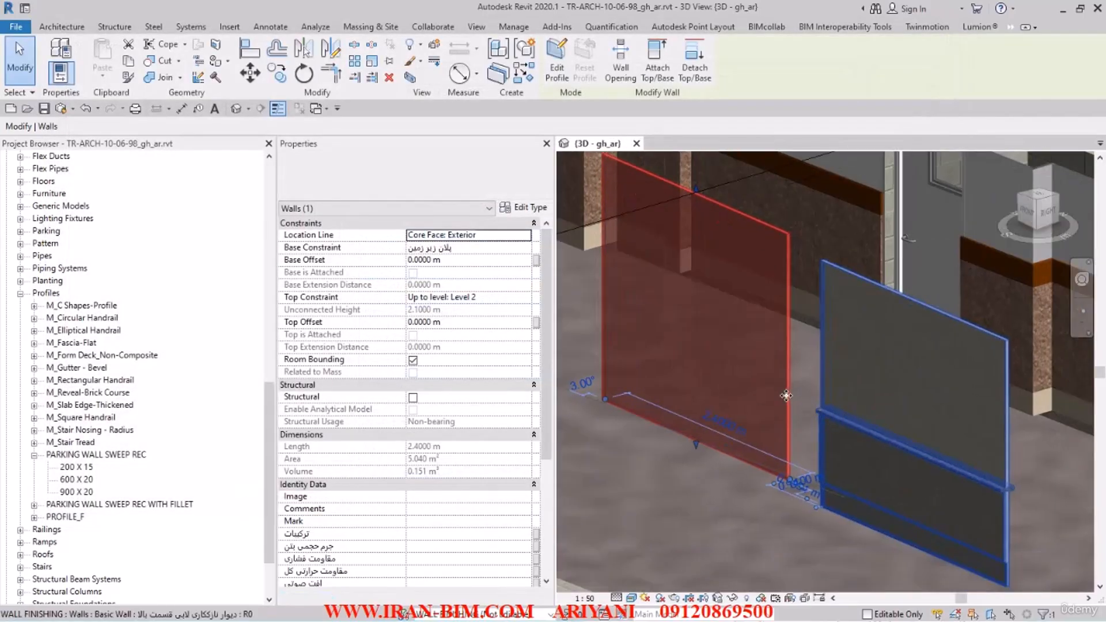
# Step: Duplicate the stacked wall type دیوار نازککاری پارکینگ زیر زمین in the project's wall families
pyautogui.click(90, 468)
pyautogui.scroll(-2, 90, 470)
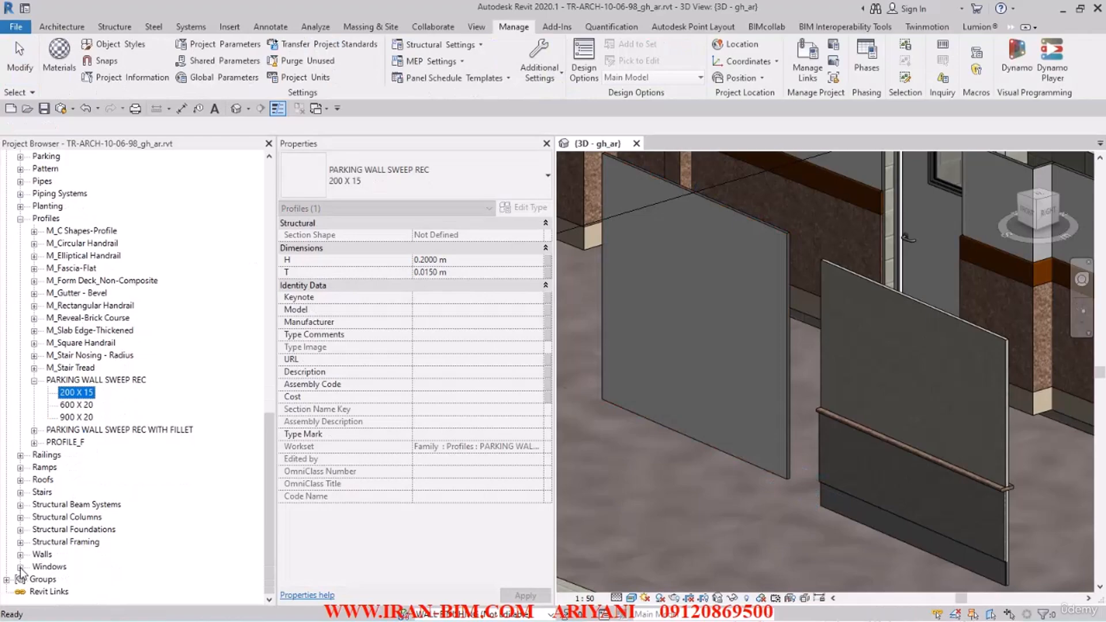
pyautogui.click(21, 220)
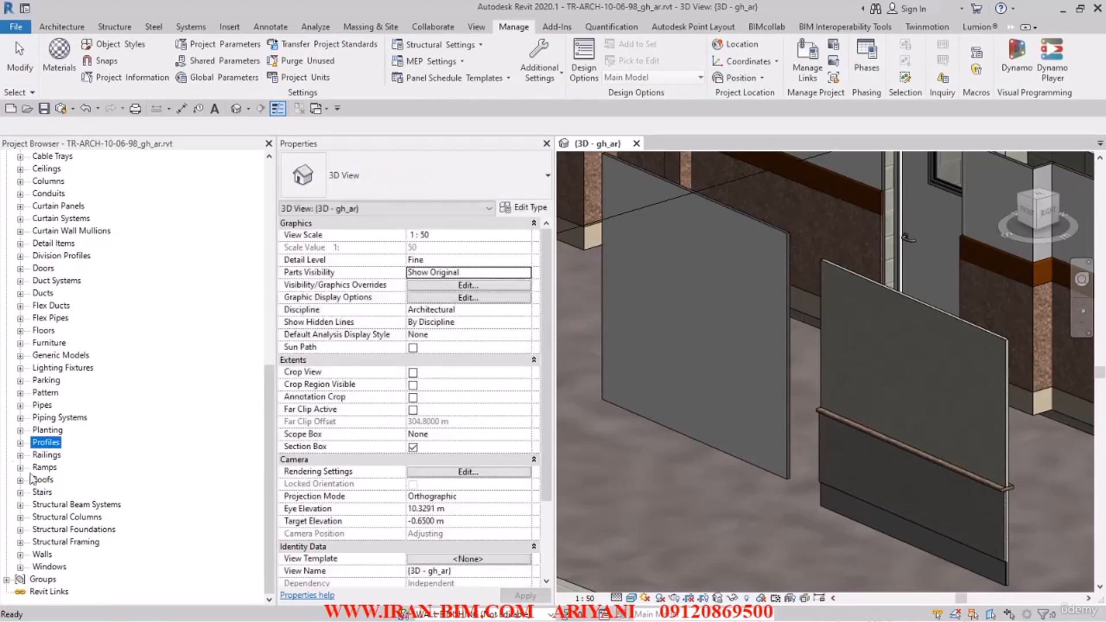
pyautogui.click(20, 555)
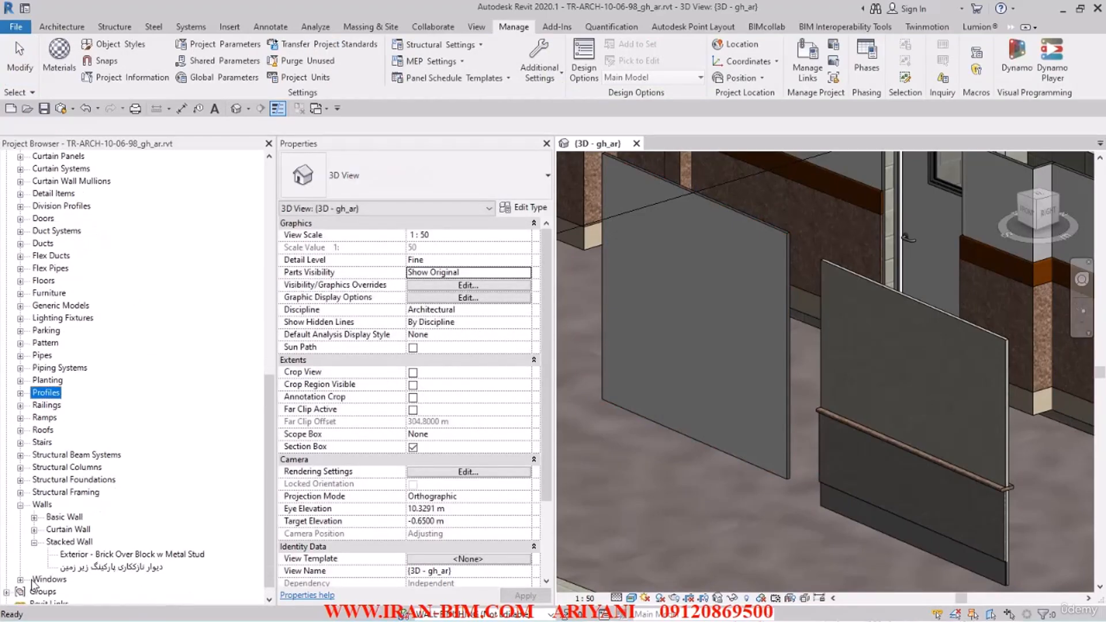
pyautogui.scroll(-2, 69, 571)
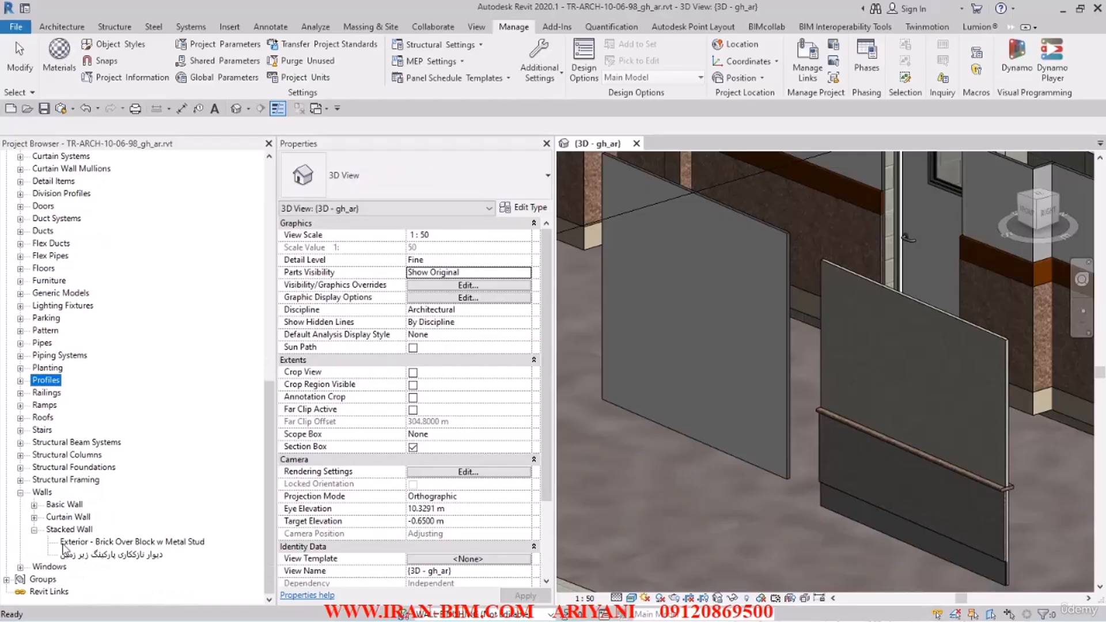
pyautogui.rightClick(106, 567)
pyautogui.click(109, 554)
pyautogui.rightClick(107, 554)
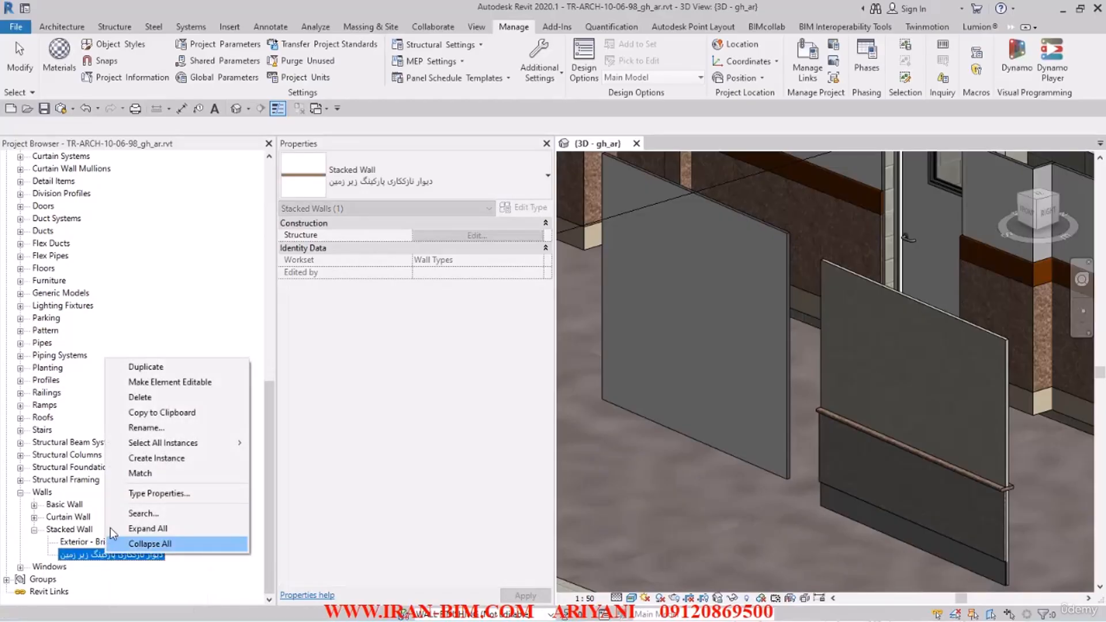
pyautogui.click(167, 369)
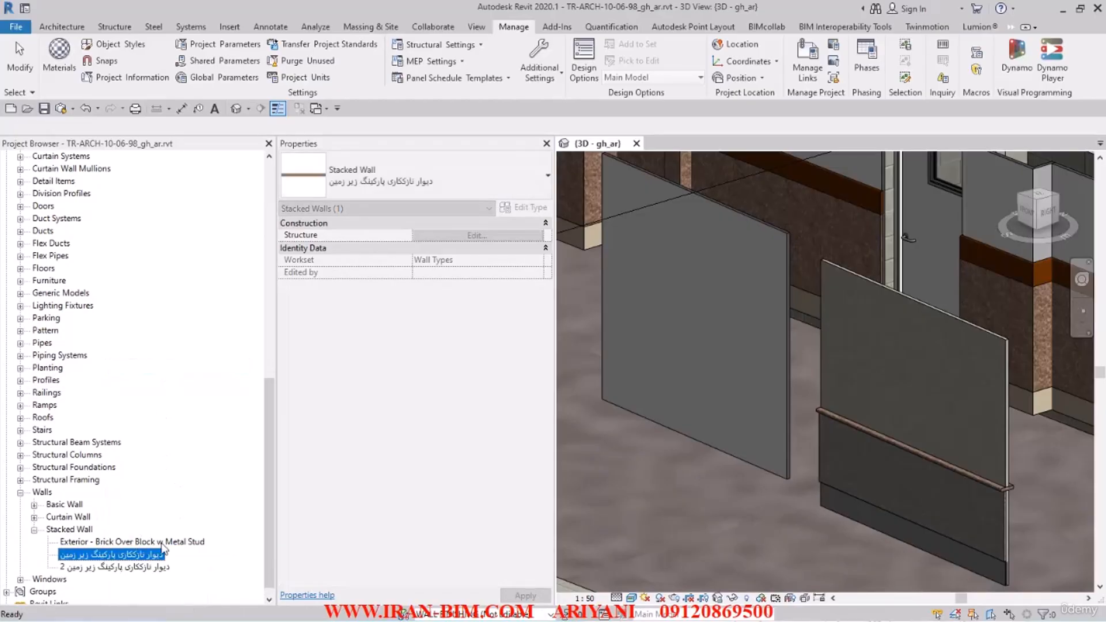
# Step: Rename the duplicated stacked wall type as دیوار نازککاری لابی
pyautogui.doubleClick(145, 568)
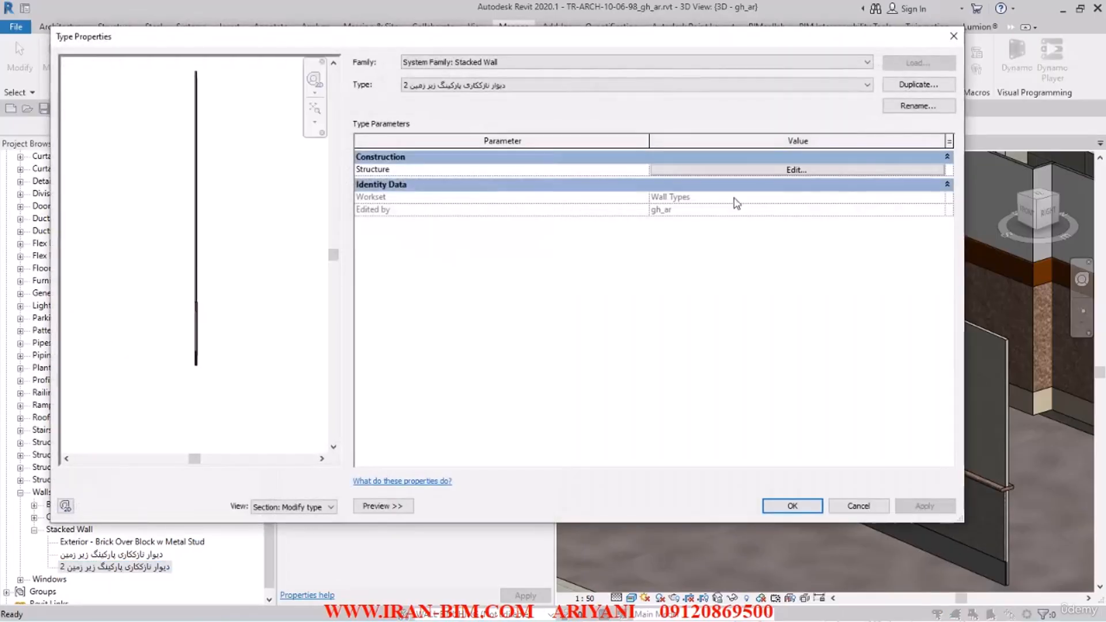
pyautogui.click(917, 106)
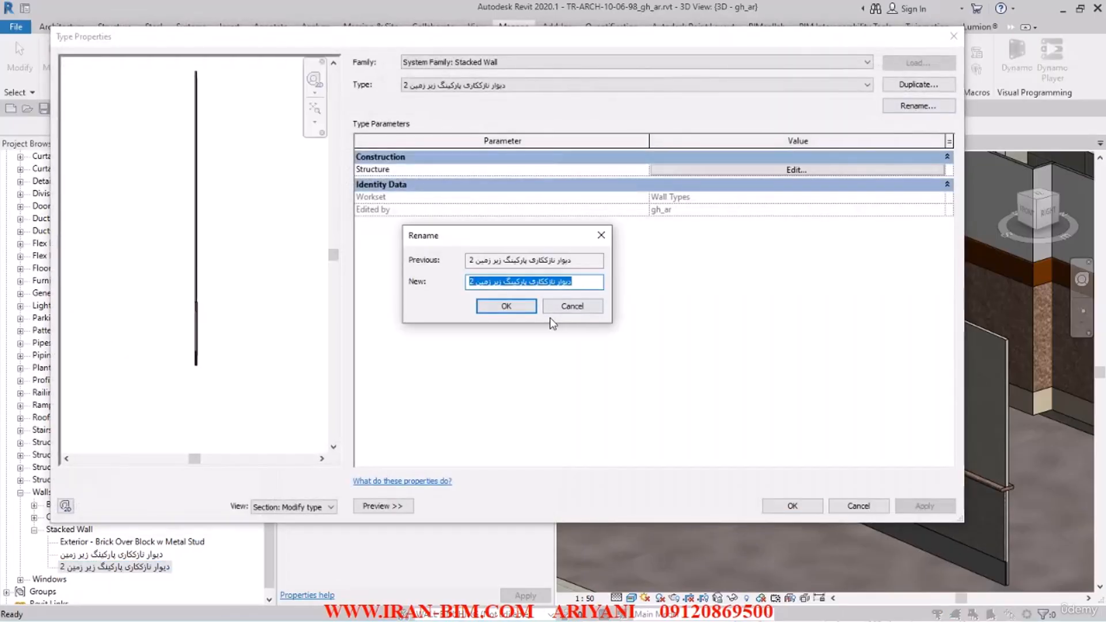
pyautogui.write('دیوار')
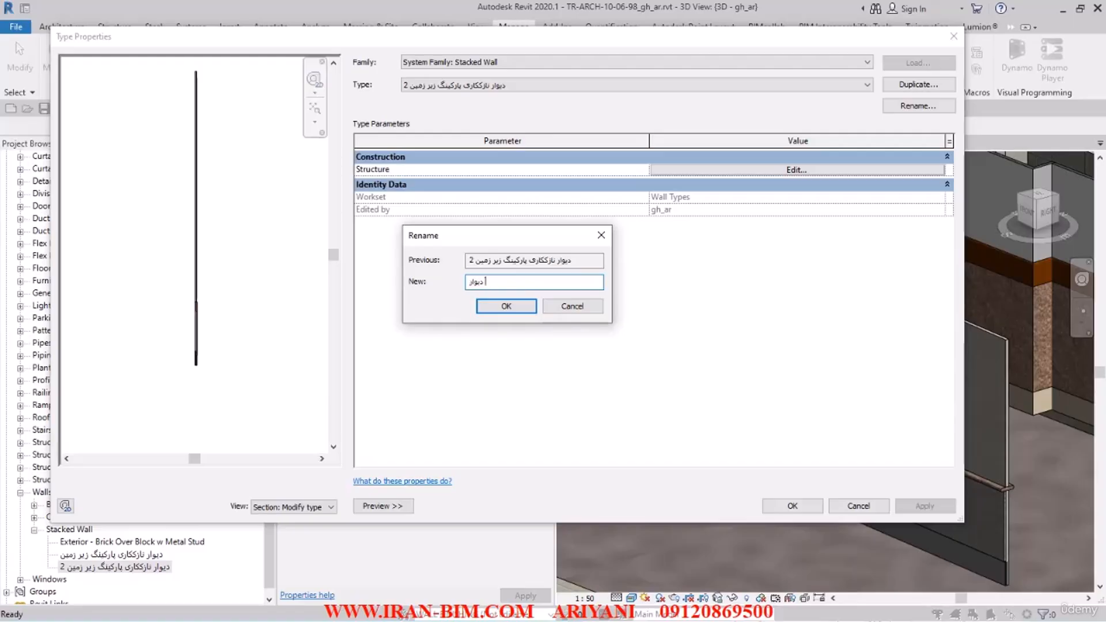
pyautogui.write(' نازککاری لابی')
pyautogui.moveTo(537, 283); pyautogui.dragTo(439, 284)
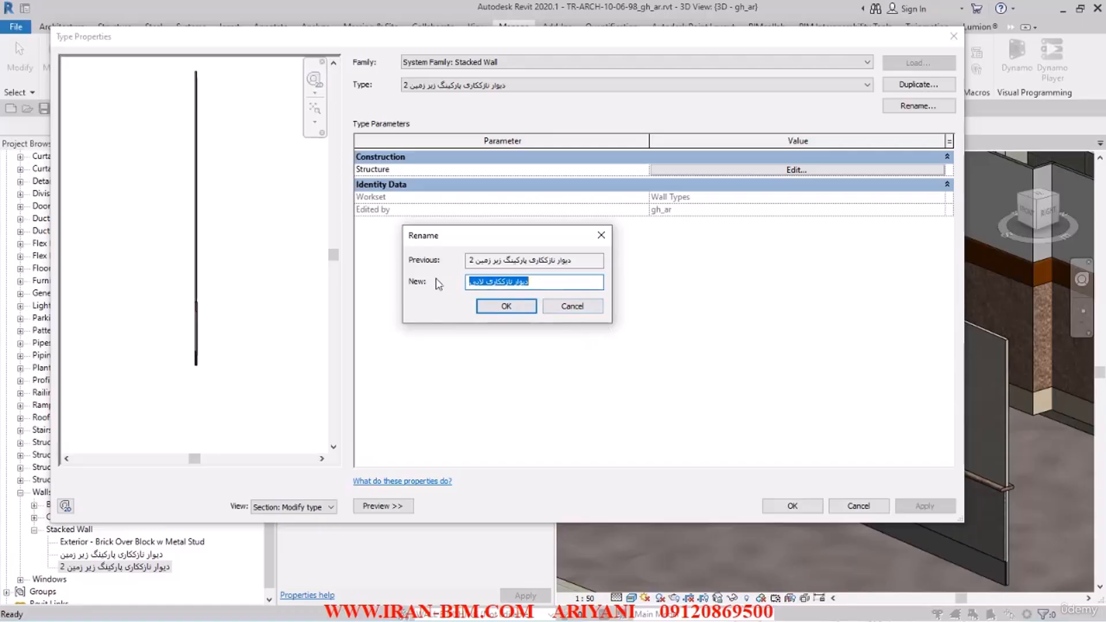
pyautogui.click(527, 305)
# Step: In the lobby stacked wall's structure, assign دیوار نازککاری لابی قسمت پایین as the lower segment's wall type
pyautogui.click(704, 172)
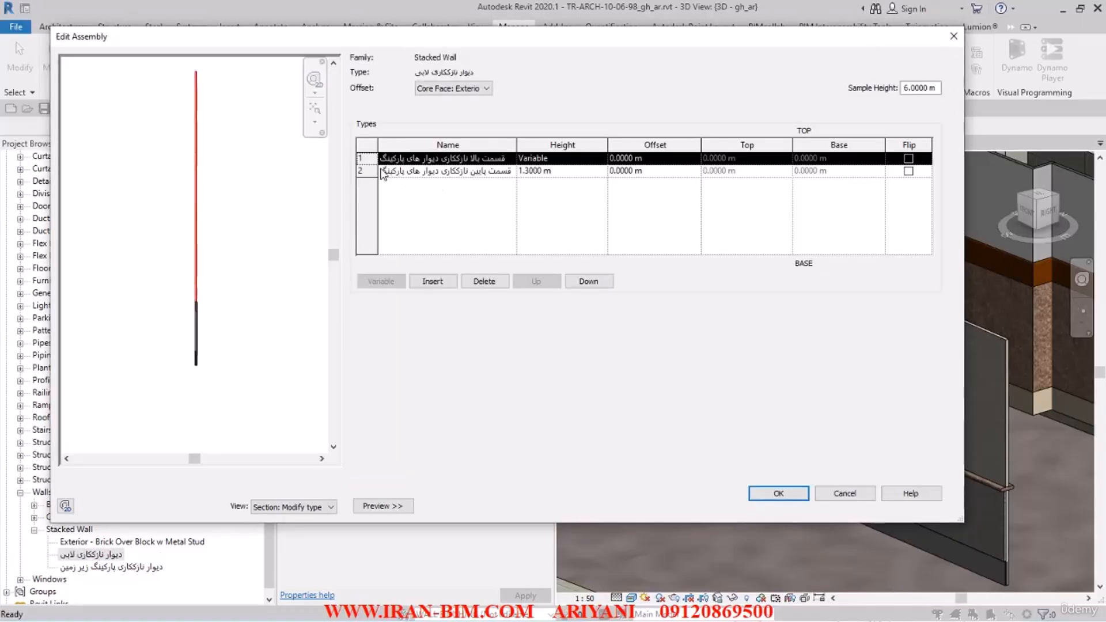
pyautogui.click(397, 172)
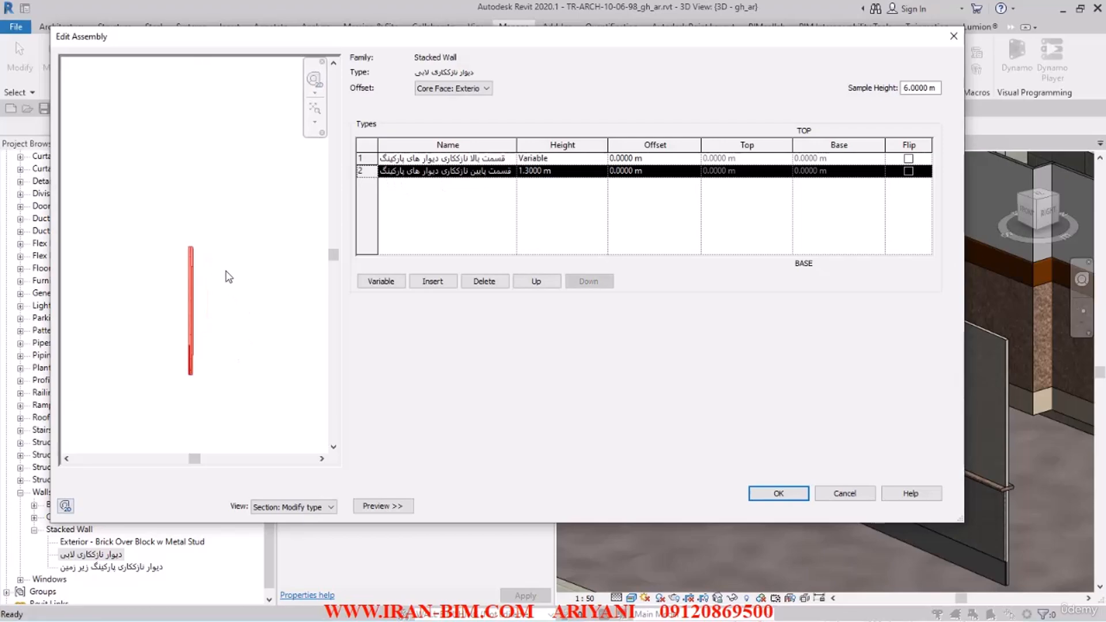
pyautogui.click(506, 173)
pyautogui.click(510, 171)
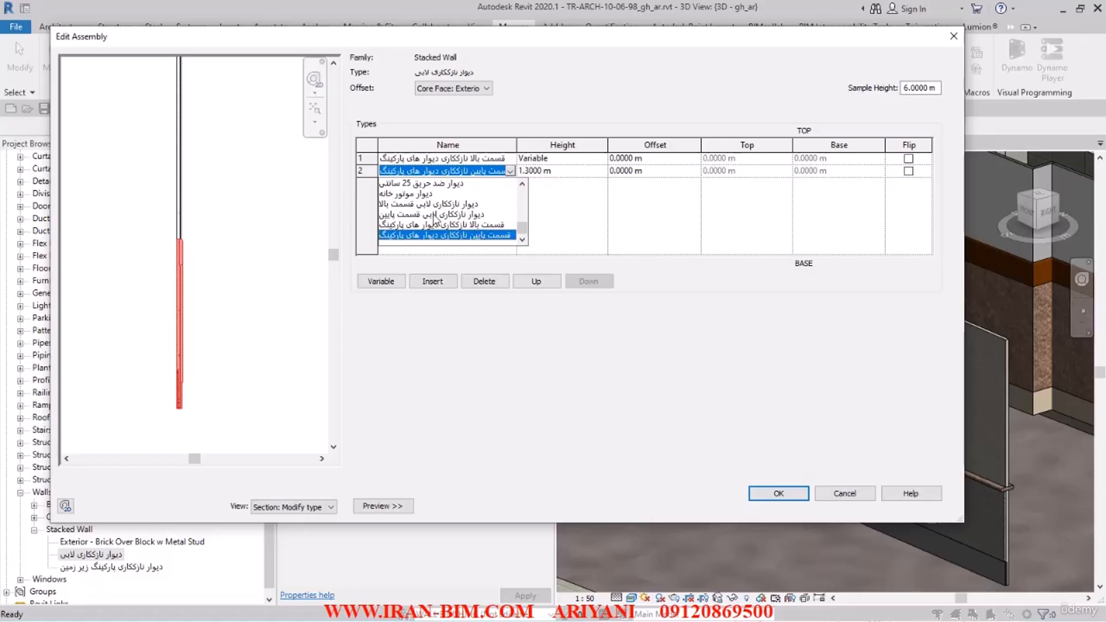
pyautogui.click(436, 214)
# Step: Assign دیوار نازککاری لابی قسمت بالا as the wall type of the stacked wall's upper segment
pyautogui.doubleClick(512, 160)
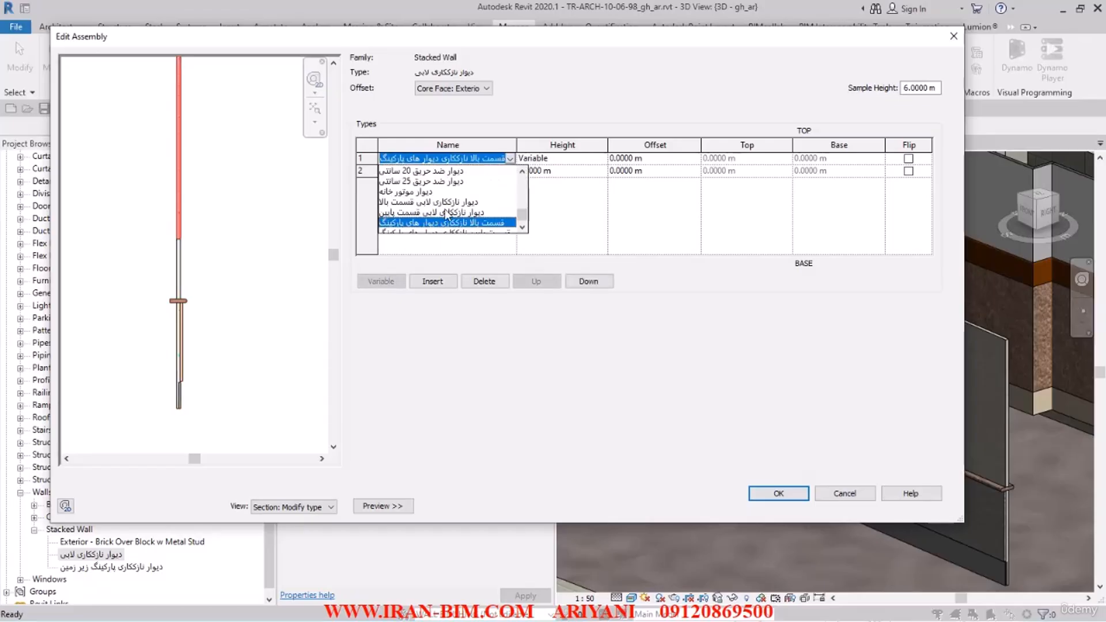
pyautogui.click(423, 202)
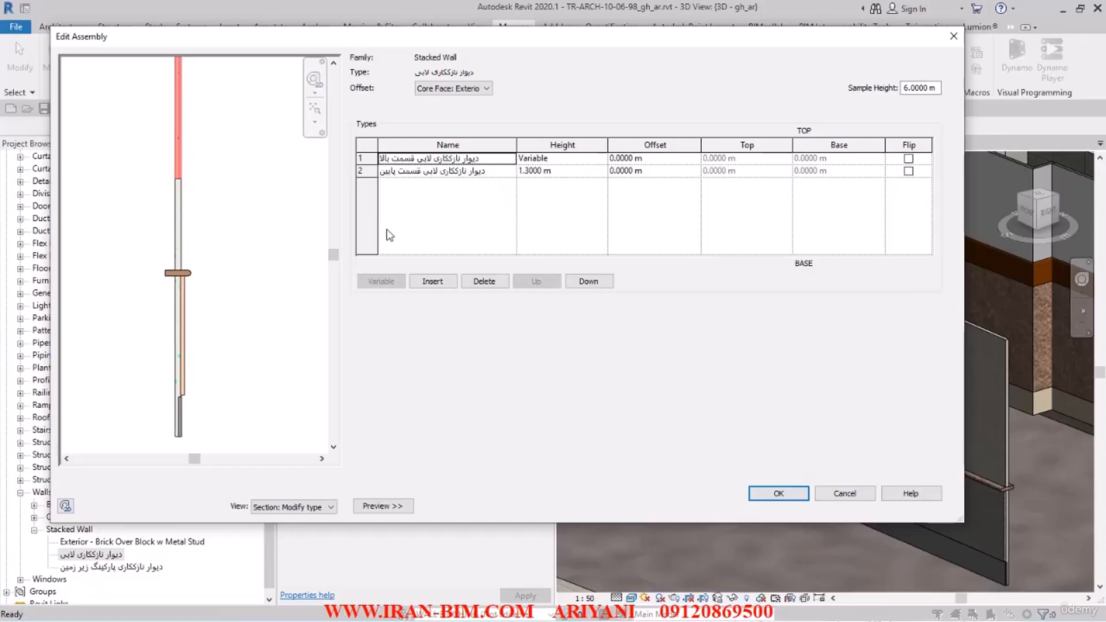
# Step: Try heights of 0.81 m and 0.83 m for the lower segment against the sweep in the section preview
pyautogui.click(559, 171)
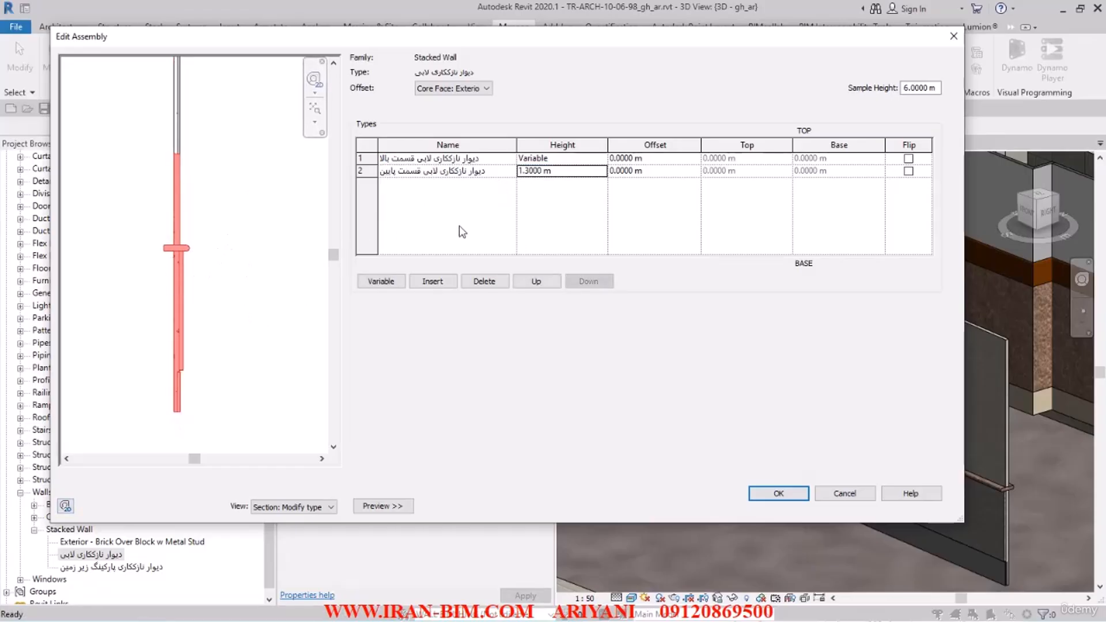
pyautogui.moveTo(560, 172); pyautogui.dragTo(479, 172)
pyautogui.write('0.')
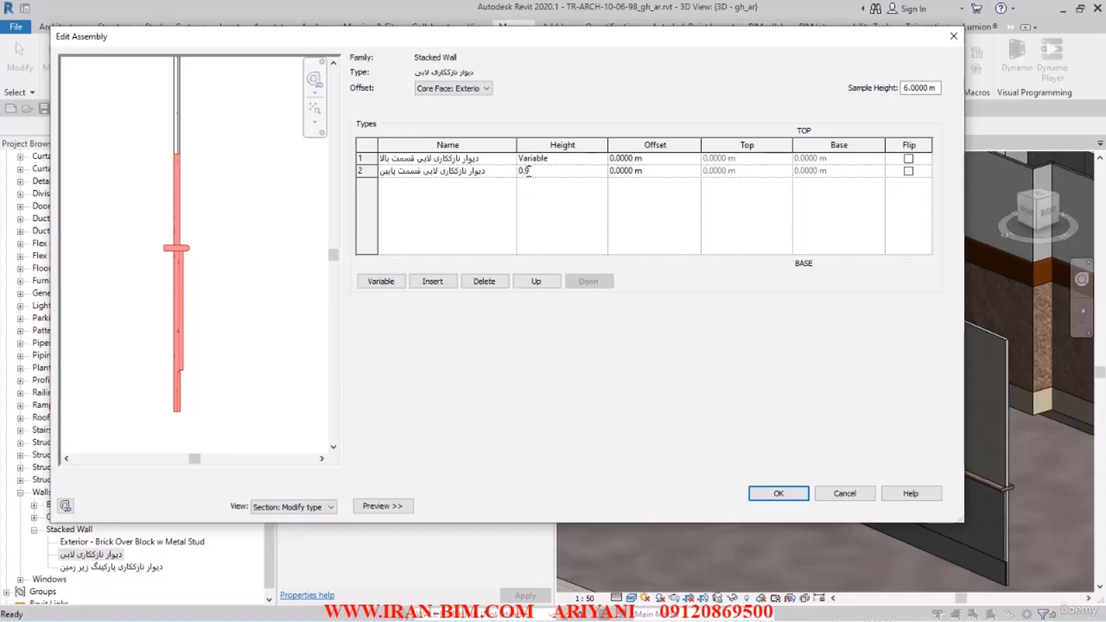
pyautogui.write('81')
pyautogui.press('Return')
pyautogui.scroll(5, 173, 257)
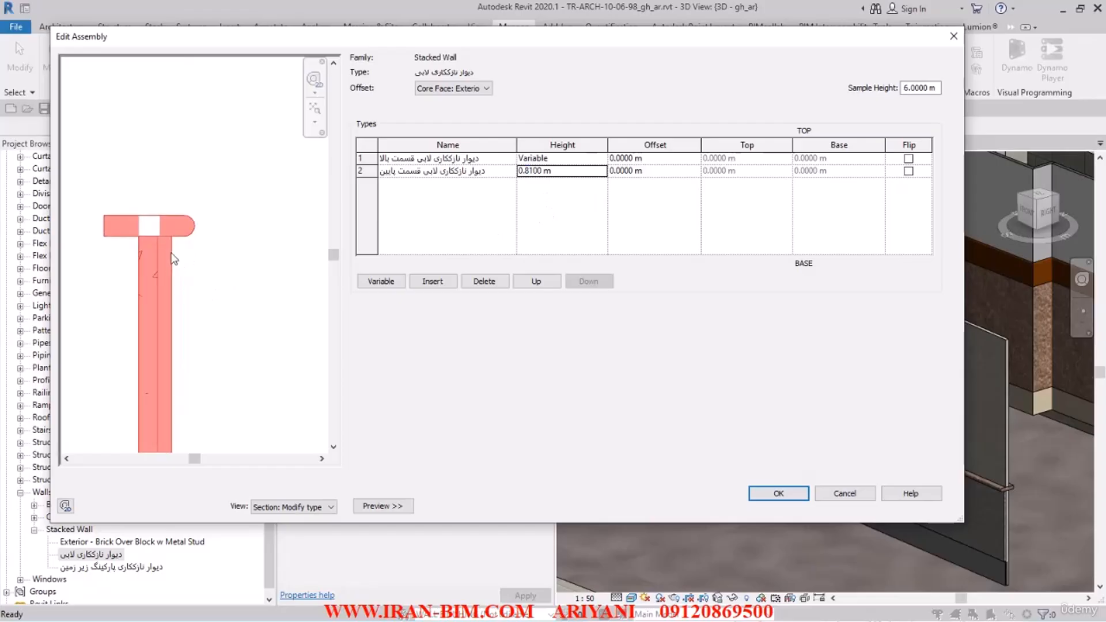
pyautogui.scroll(2, 173, 256)
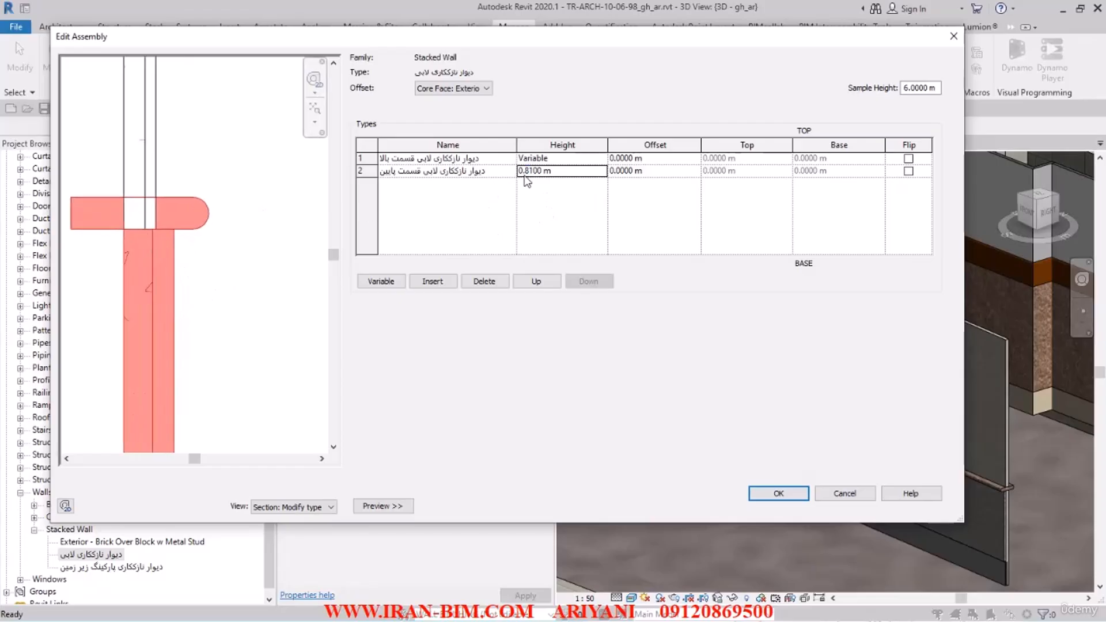
pyautogui.moveTo(529, 171); pyautogui.dragTo(581, 171)
pyautogui.write('3')
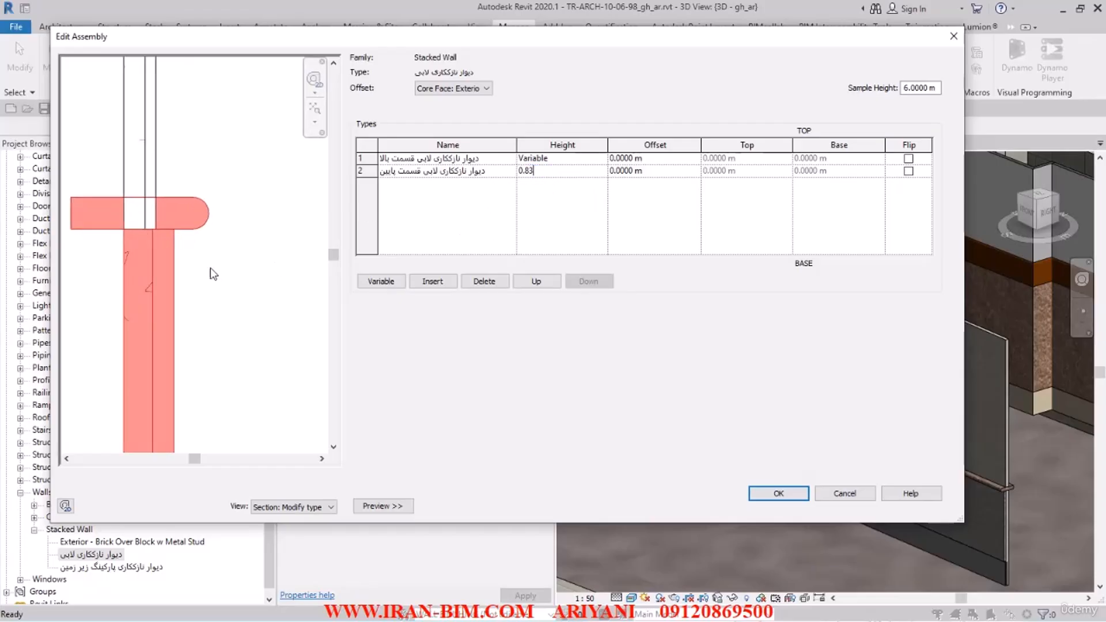
pyautogui.press('Return')
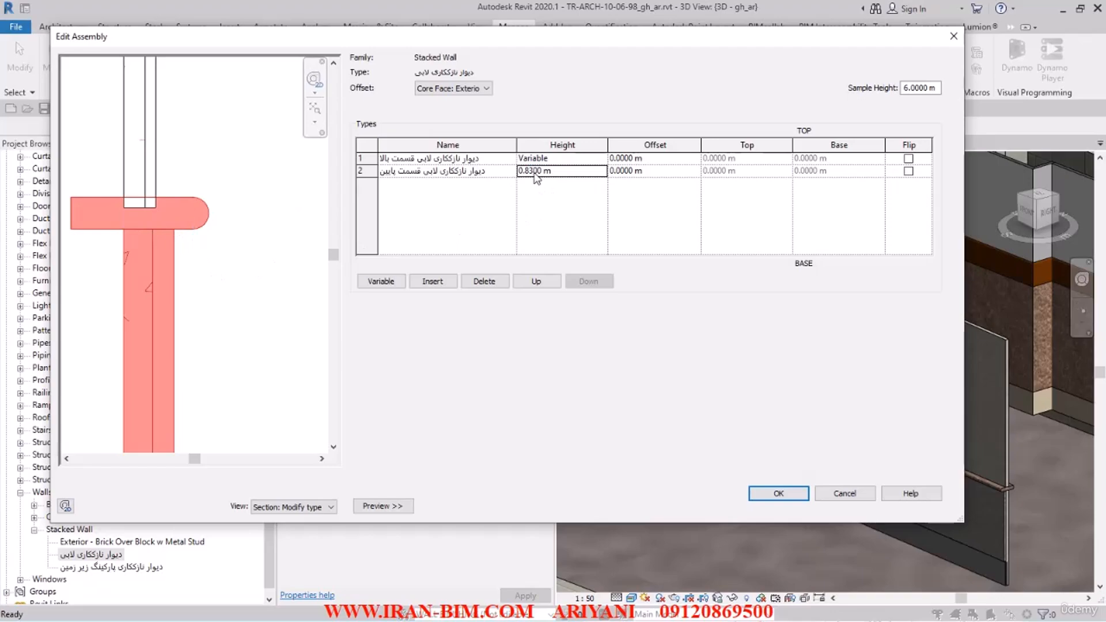
# Step: Set the lower segment's height to 0.84 m and accept the stacked wall's structure and type properties
pyautogui.moveTo(528, 171); pyautogui.dragTo(573, 171)
pyautogui.write('4')
pyautogui.press('Return')
pyautogui.scroll(-4, 192, 201)
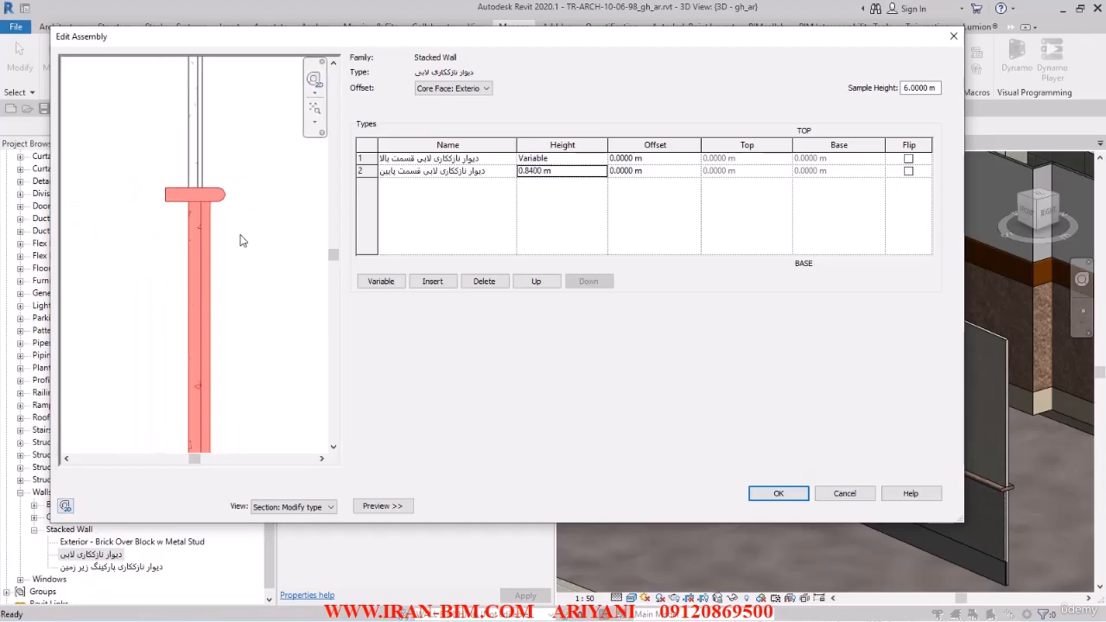
pyautogui.scroll(-2, 175, 189)
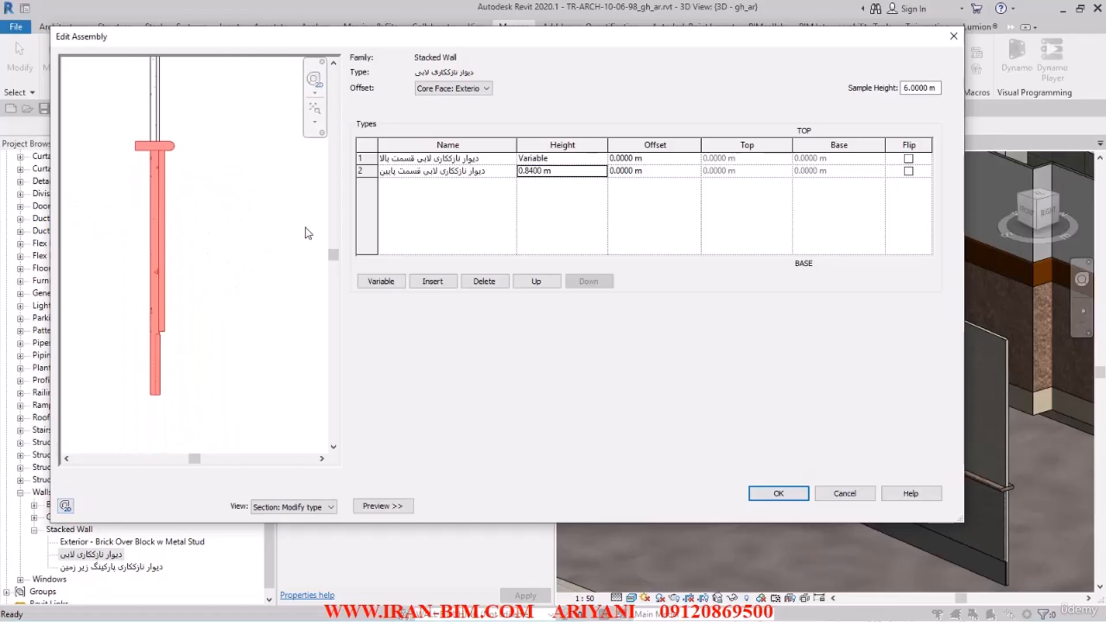
pyautogui.click(366, 172)
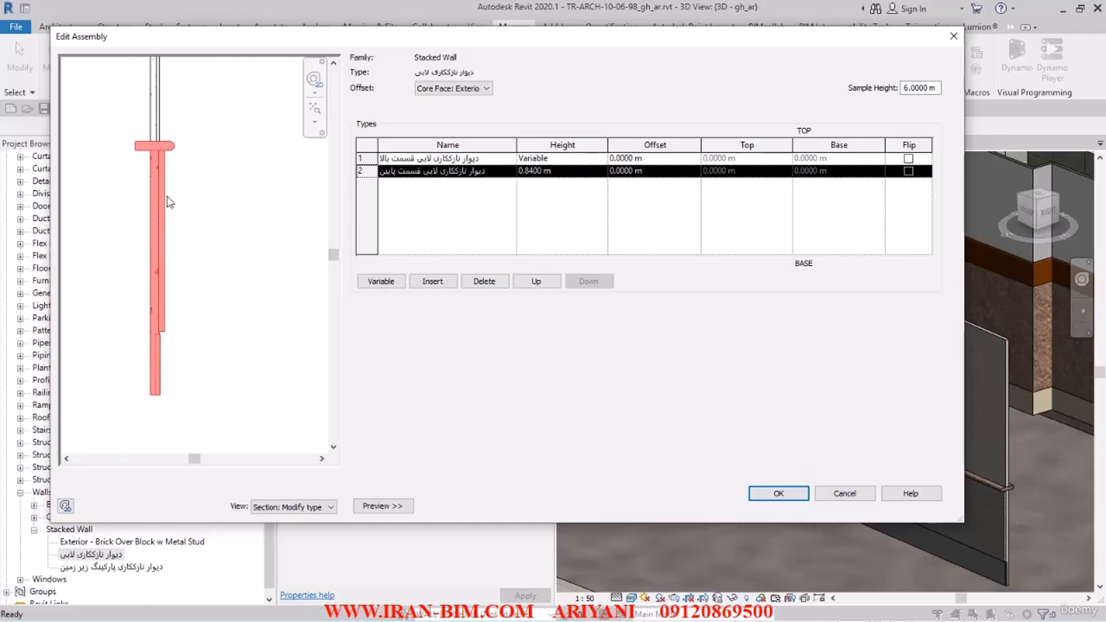
pyautogui.click(778, 494)
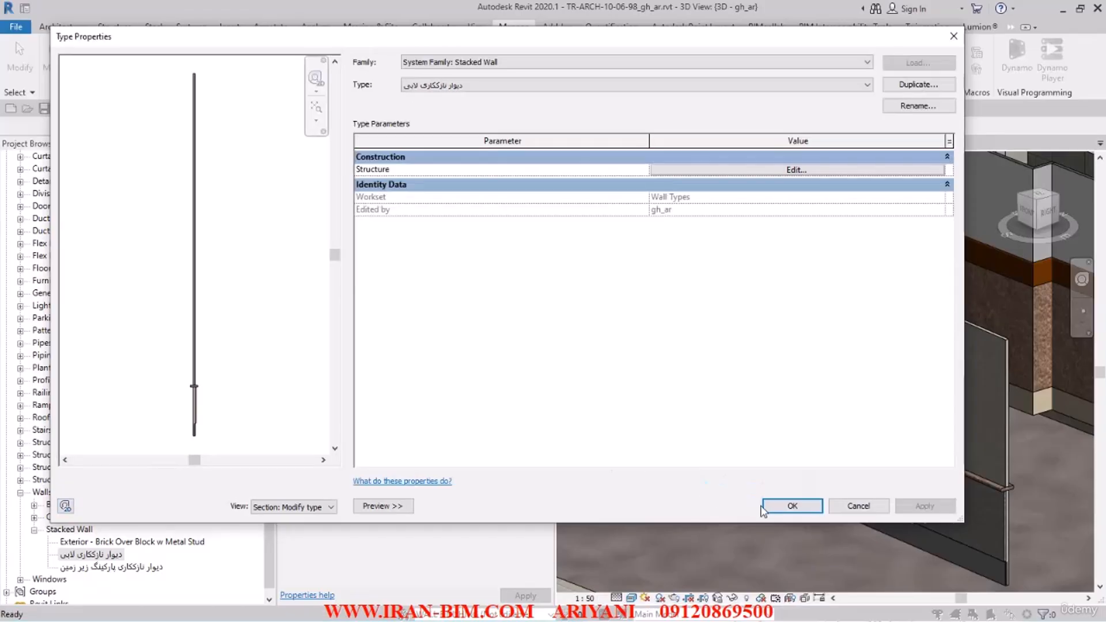
pyautogui.click(789, 505)
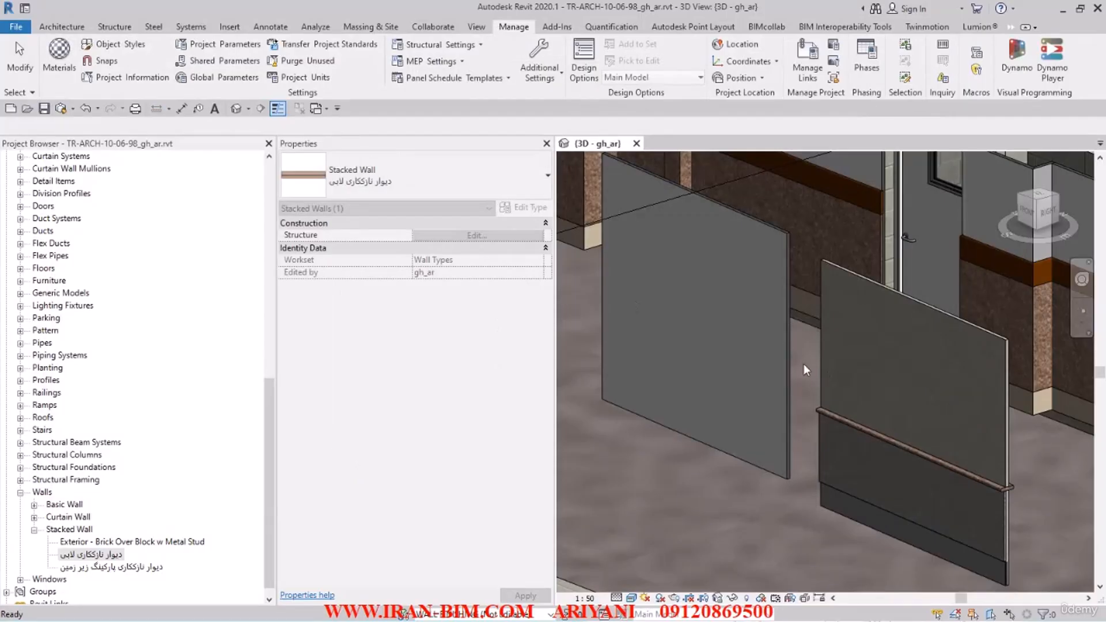
# Step: Delete the plain sample wall and change the other sample wall to the stacked wall type دیوار نازککاری لابی
pyautogui.click(696, 313)
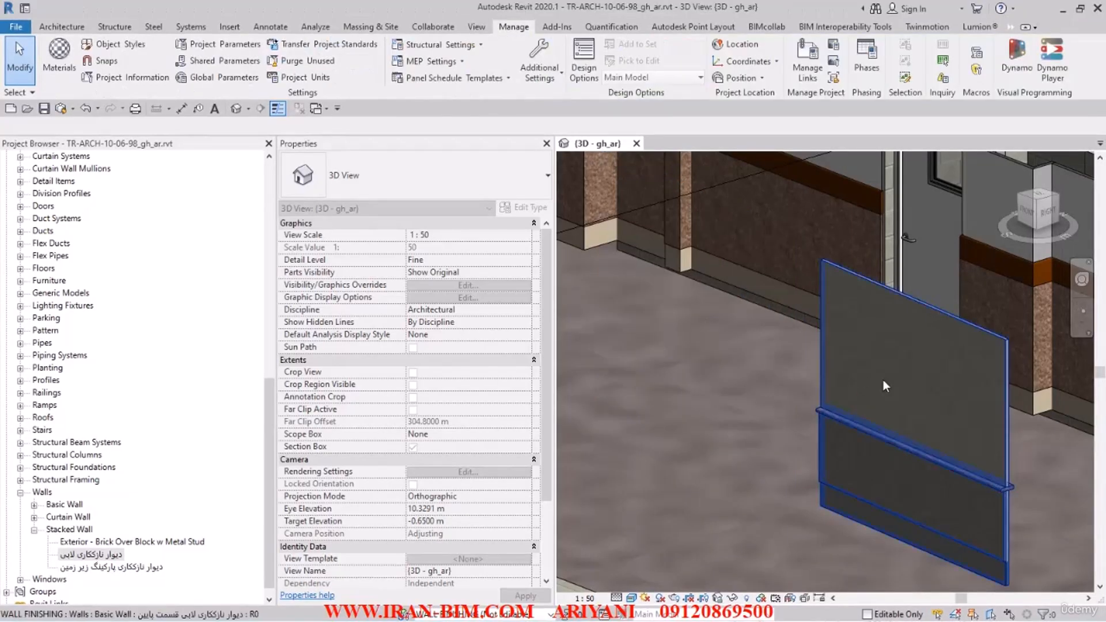
pyautogui.click(883, 379)
pyautogui.click(403, 176)
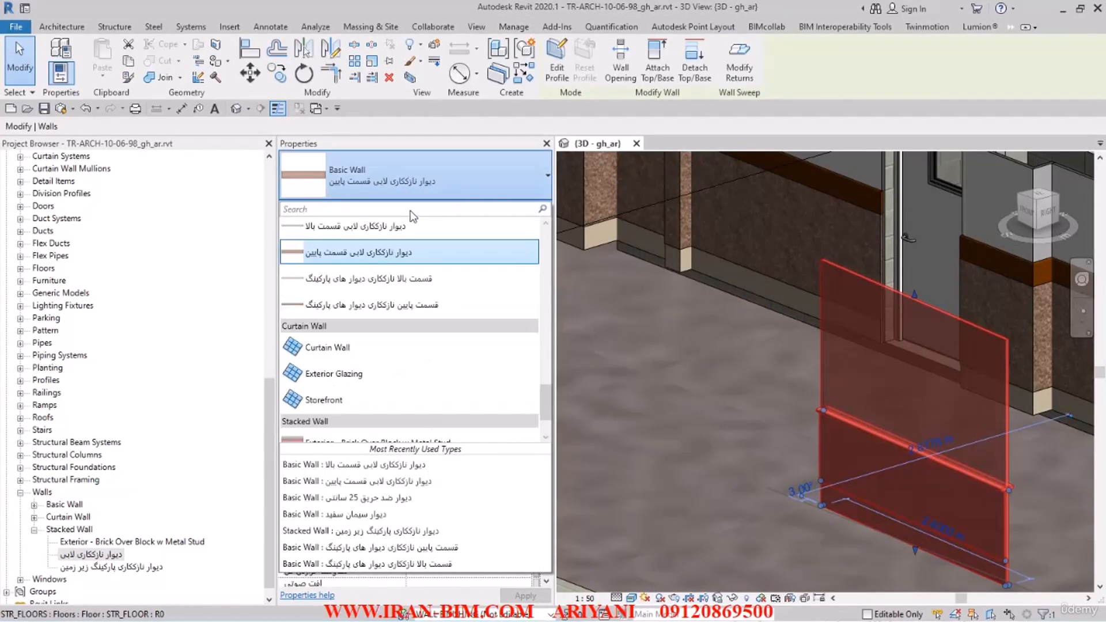
pyautogui.scroll(-2, 365, 345)
pyautogui.click(349, 410)
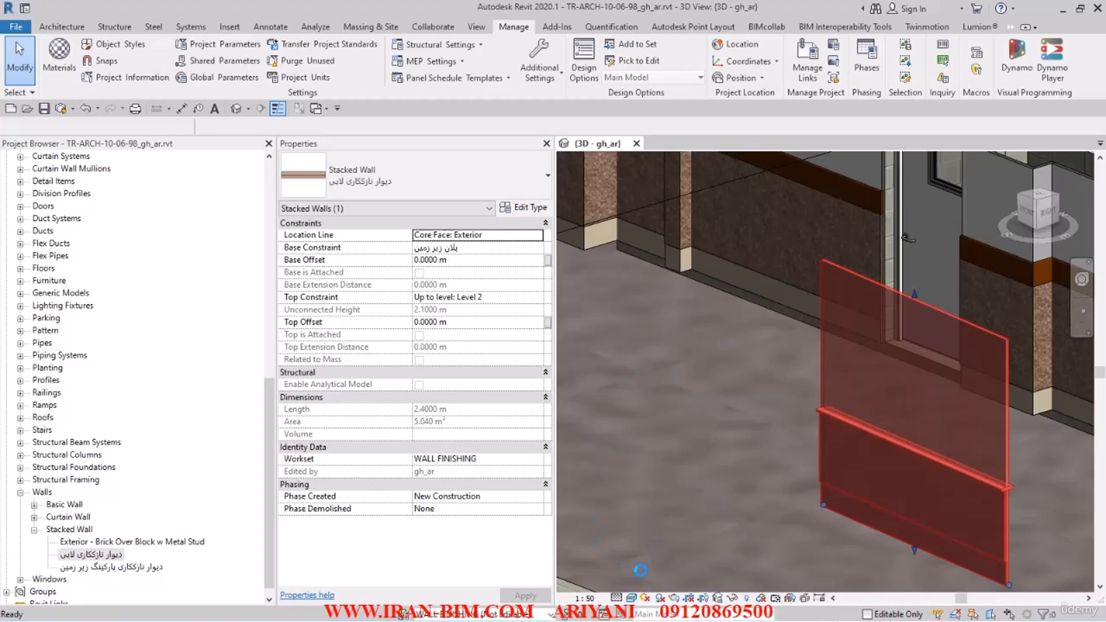
# Step: Switch the 3D view to a shaded visual style and examine the stacked wall's sweep and its joint up close
pyautogui.click(632, 598)
pyautogui.click(649, 542)
pyautogui.scroll(3, 807, 444)
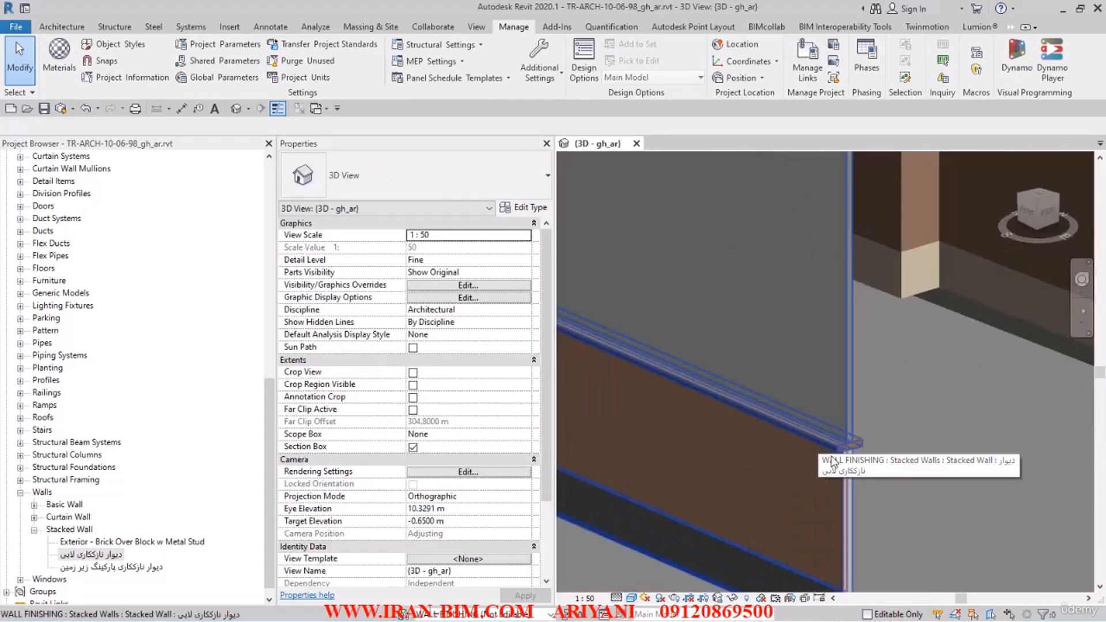
pyautogui.click(843, 458)
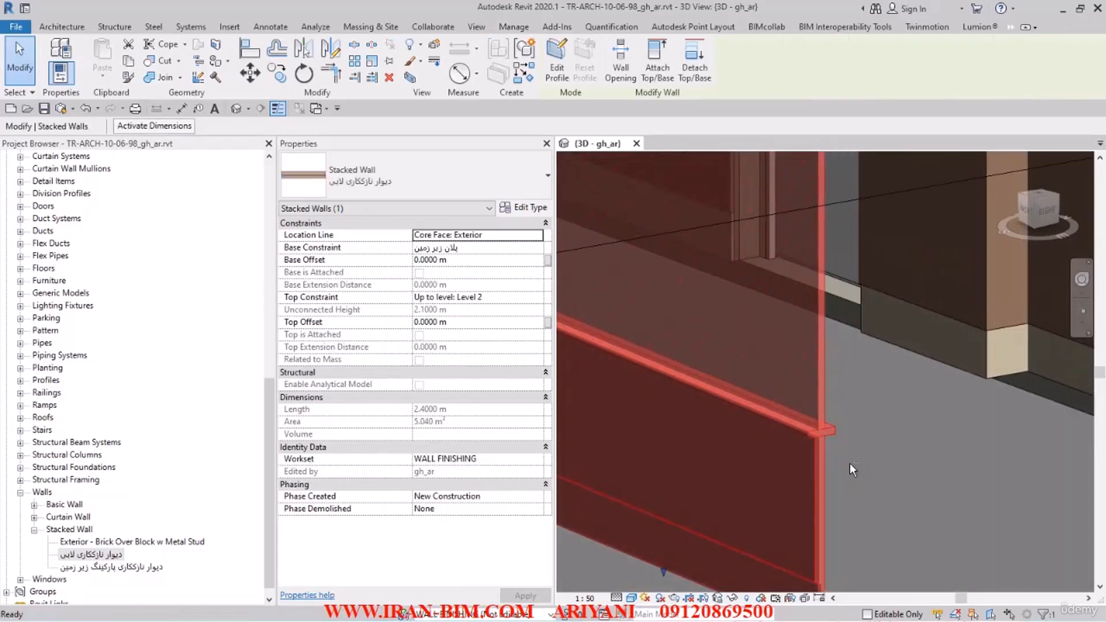
pyautogui.press('Escape')
pyautogui.moveTo(855, 466); pyautogui.dragTo(970, 397, button='middle')
pyautogui.scroll(2, 982, 385)
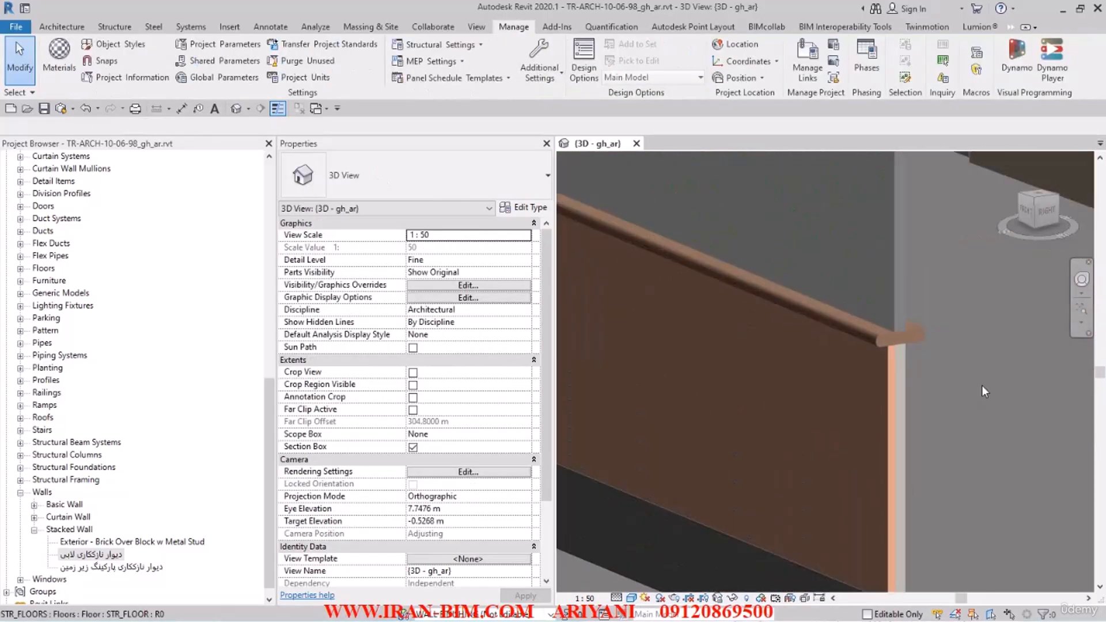
pyautogui.scroll(-5, 934, 356)
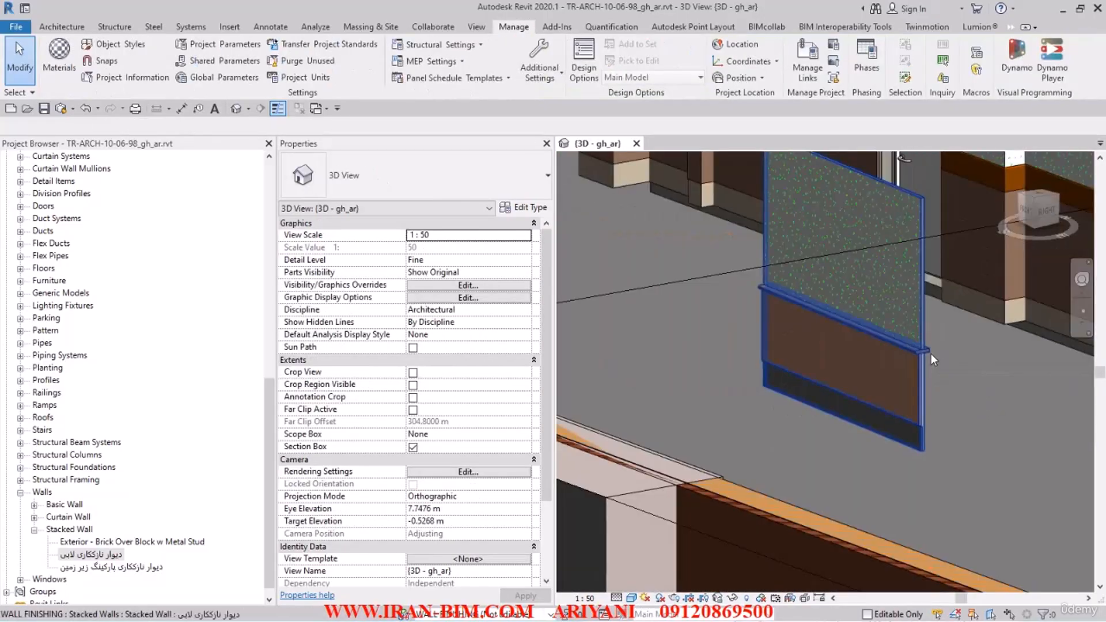
# Step: Save the project and delete the sample lobby stacked wall from the 3D view
pyautogui.click(44, 108)
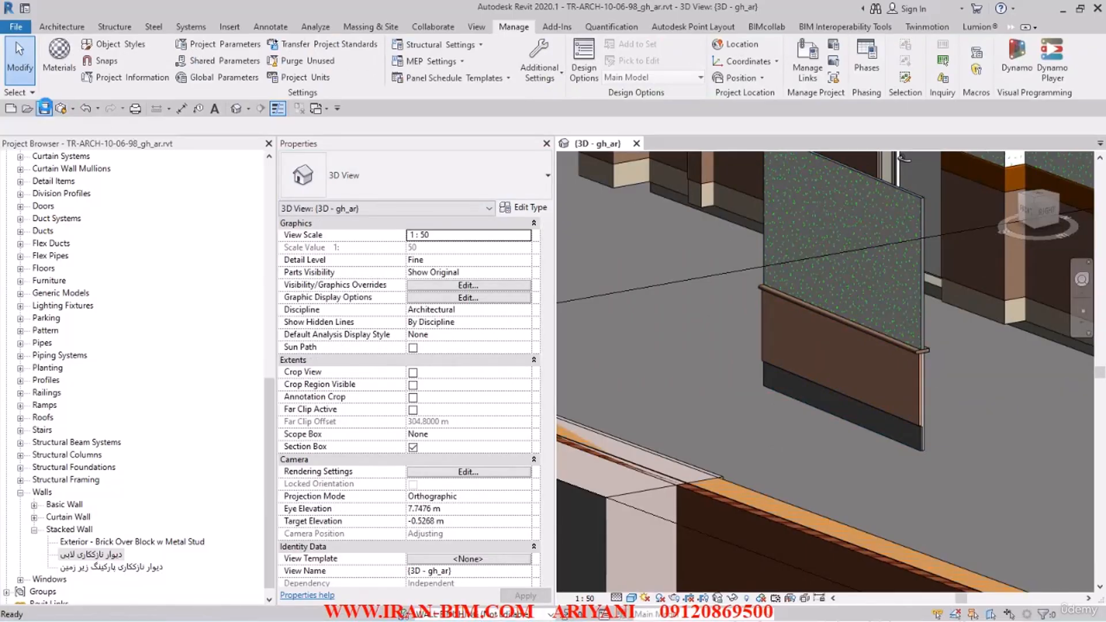
pyautogui.click(836, 331)
pyautogui.press('Delete')
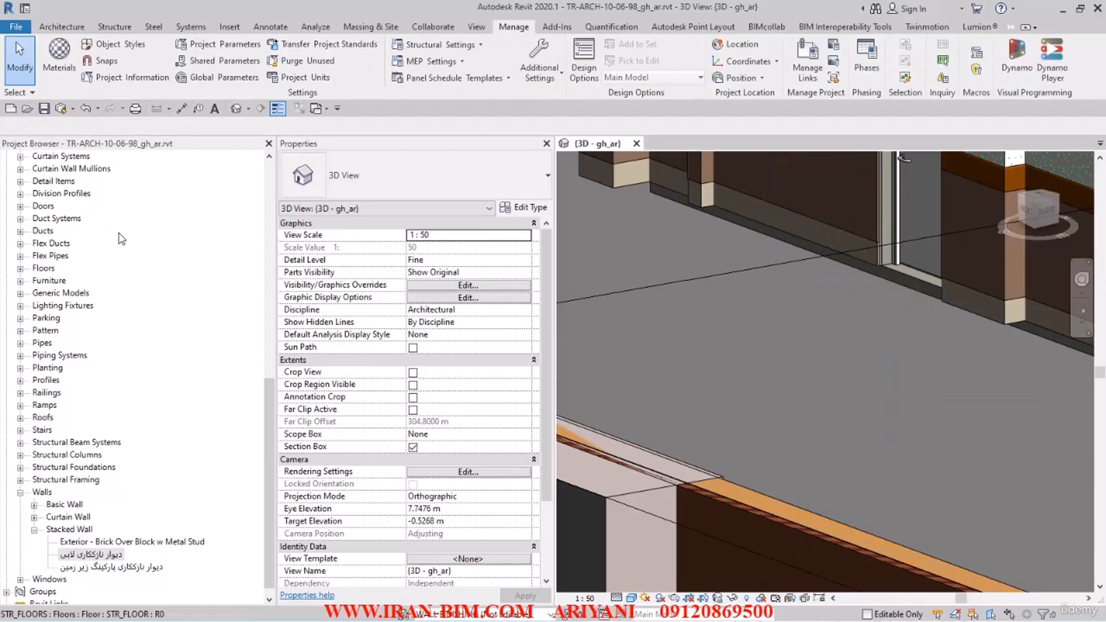
# Step: Collapse the project's families and open the basement floor plan پلان زیر زمین at the lobby beside the elevators
pyautogui.click(20, 492)
pyautogui.scroll(4, 52, 420)
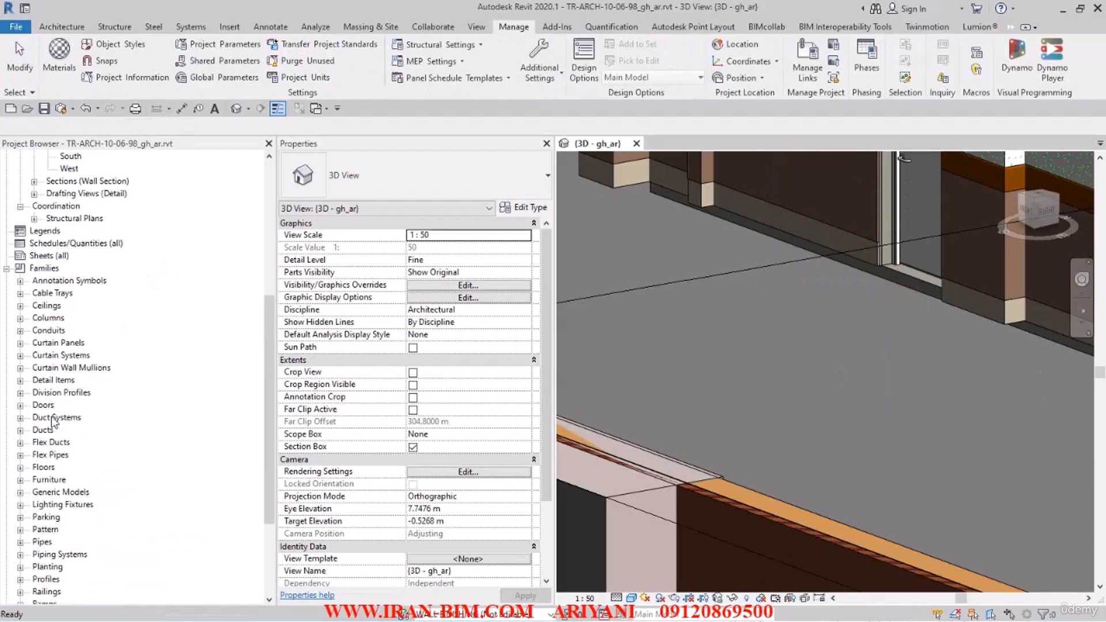
pyautogui.click(7, 269)
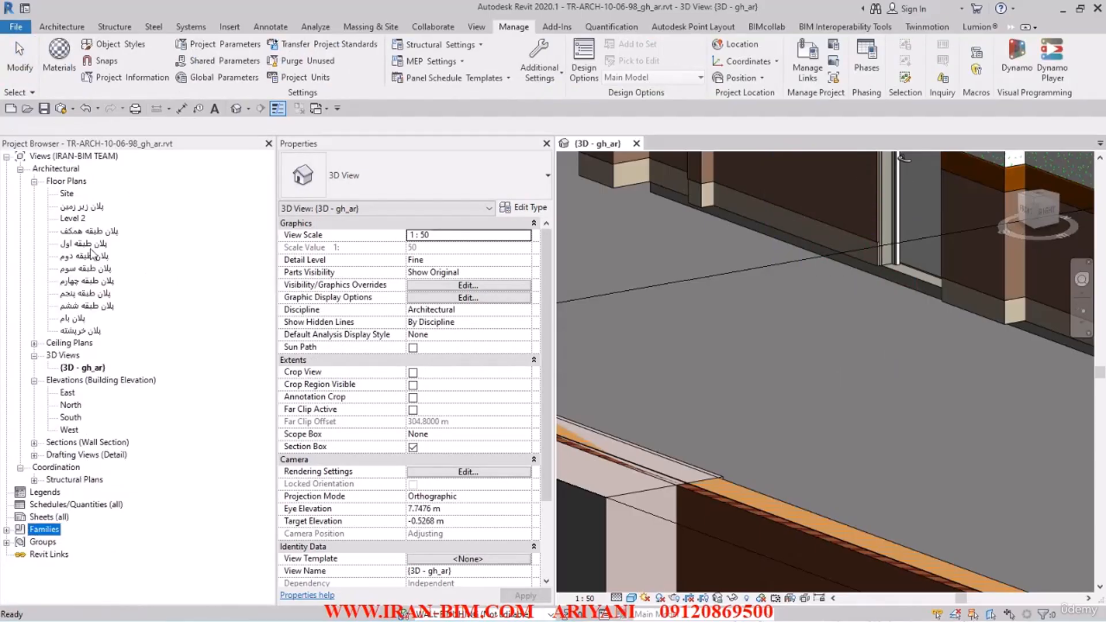
pyautogui.click(82, 207)
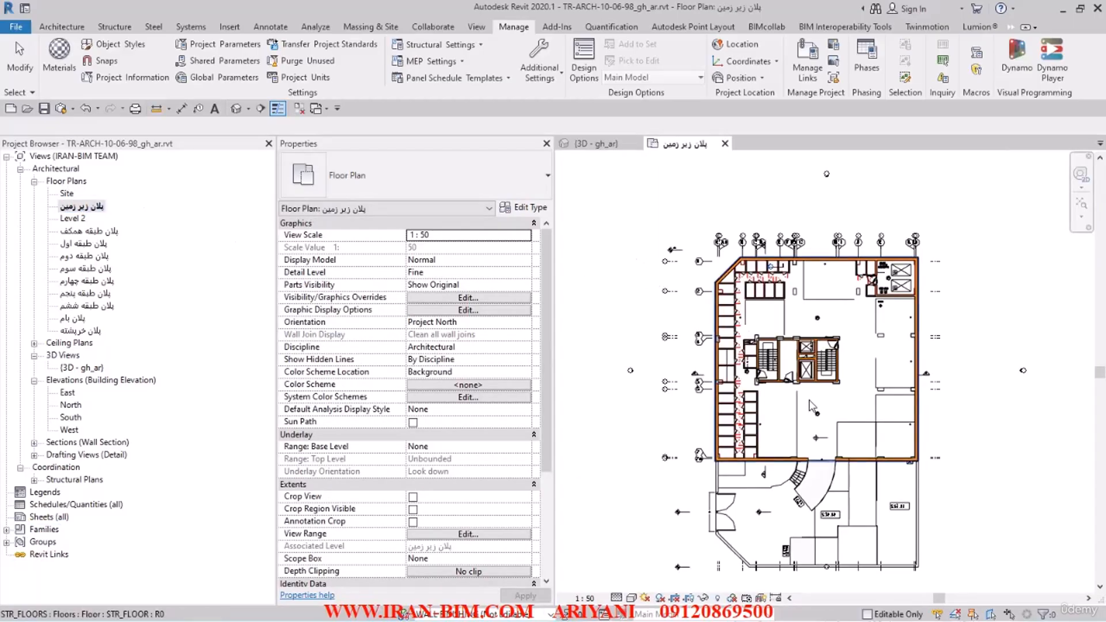
pyautogui.scroll(4, 777, 342)
pyautogui.scroll(4, 778, 343)
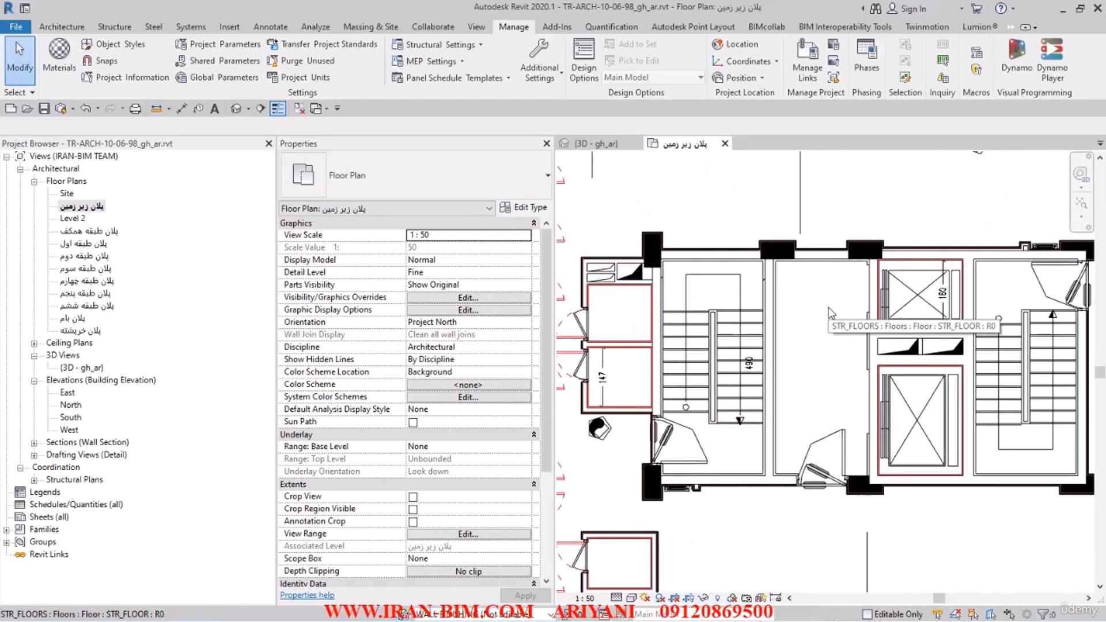
# Step: Start the Wall command with the stacked wall type دیوار نازککاری لابی and the rectangle drawing shape
pyautogui.click(62, 26)
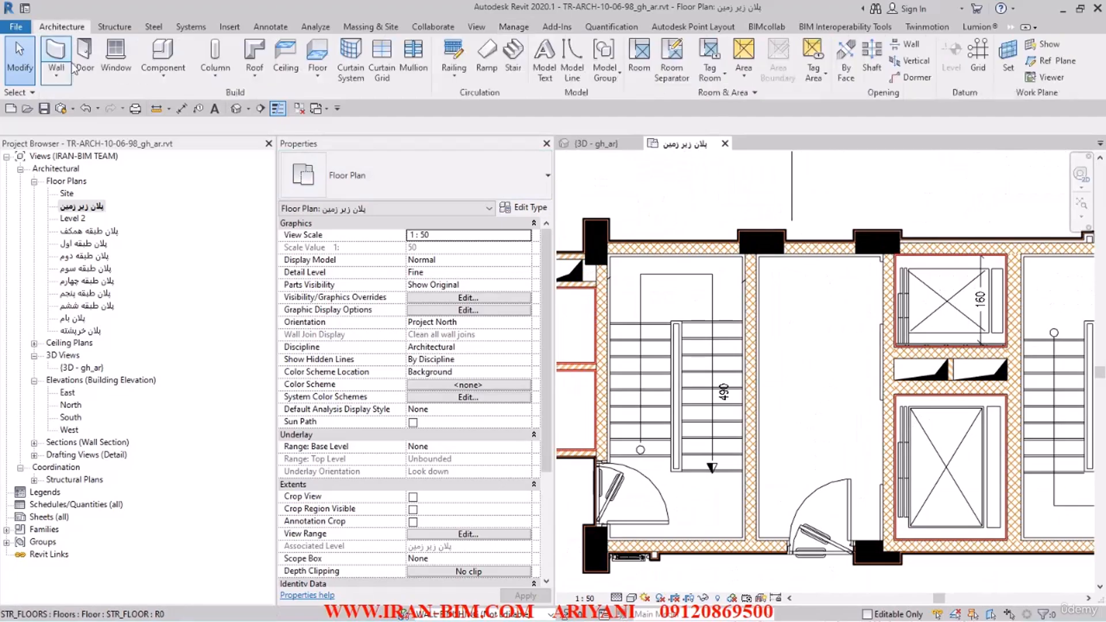
pyautogui.click(62, 58)
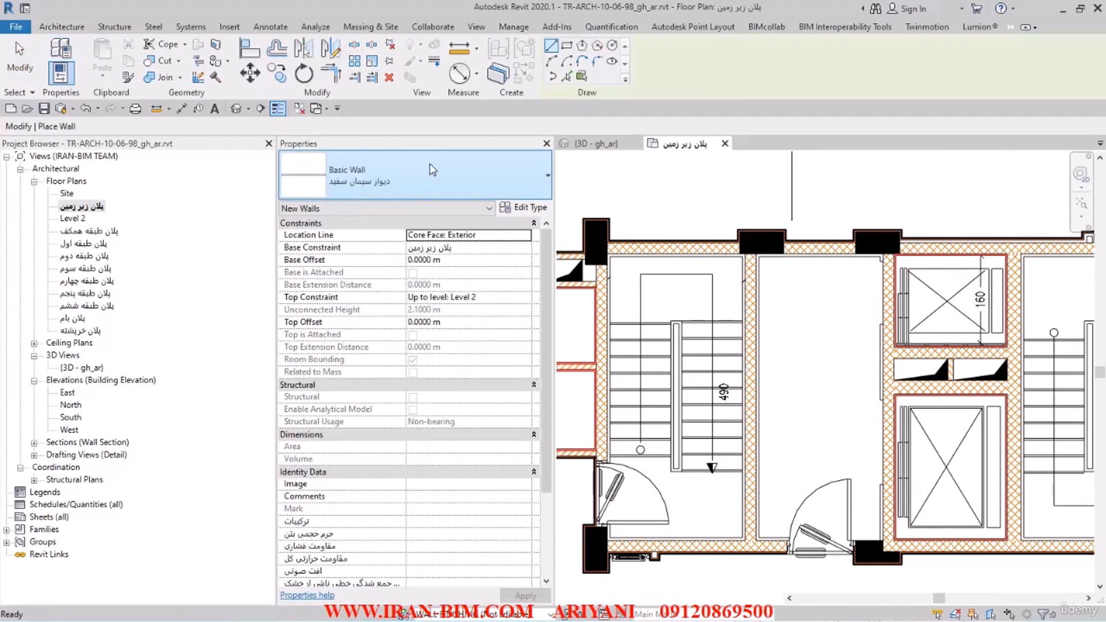
pyautogui.click(433, 170)
pyautogui.scroll(-3, 548, 356)
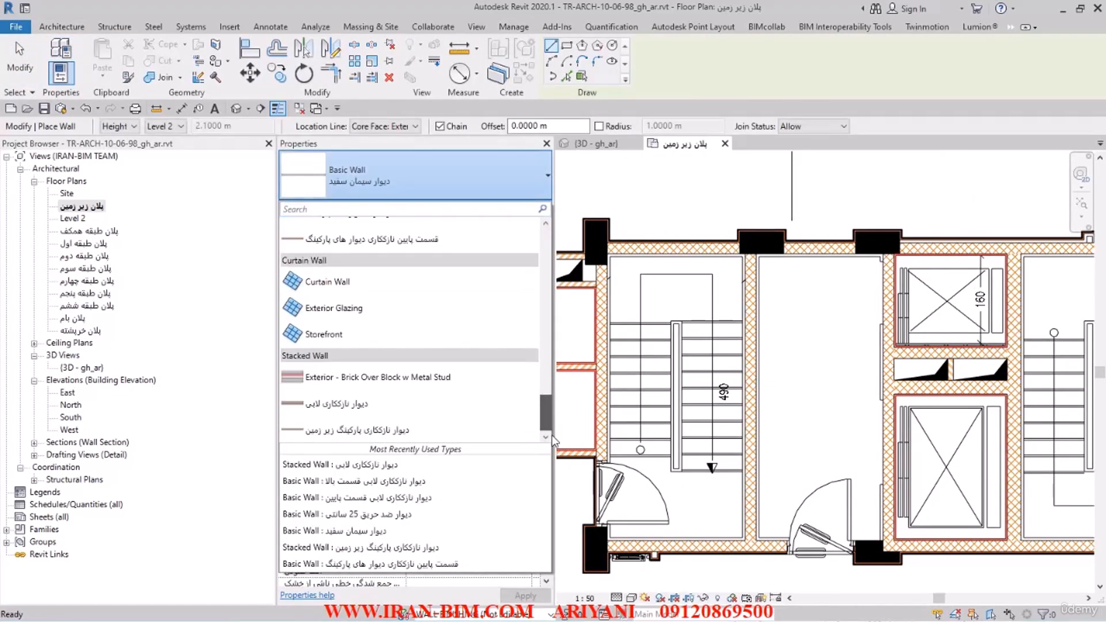
pyautogui.click(337, 405)
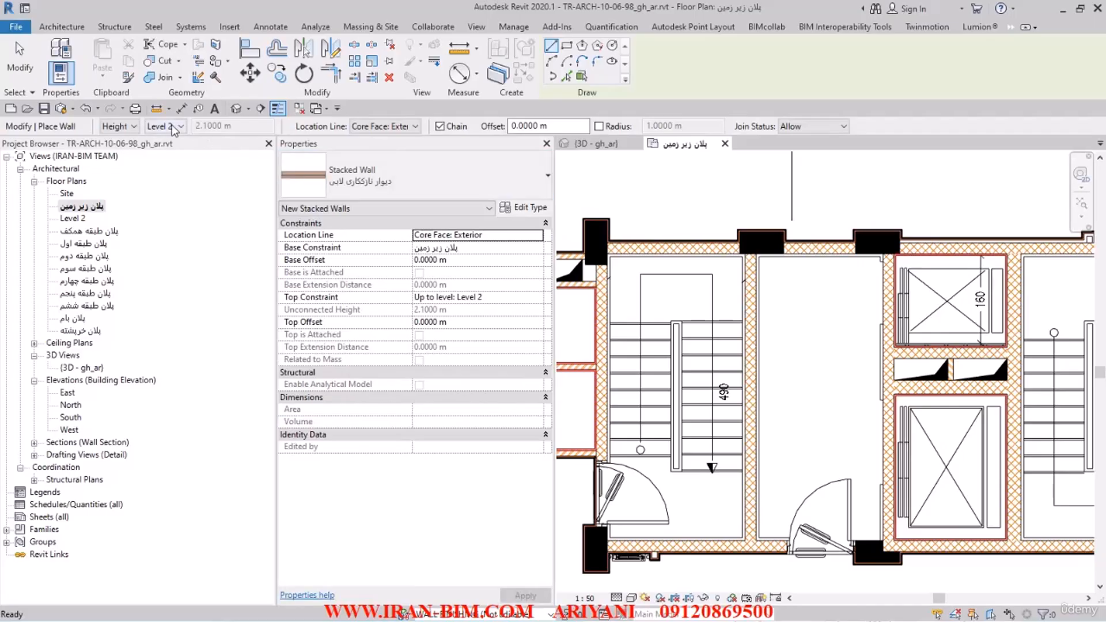
pyautogui.click(415, 126)
pyautogui.click(412, 128)
pyautogui.click(568, 46)
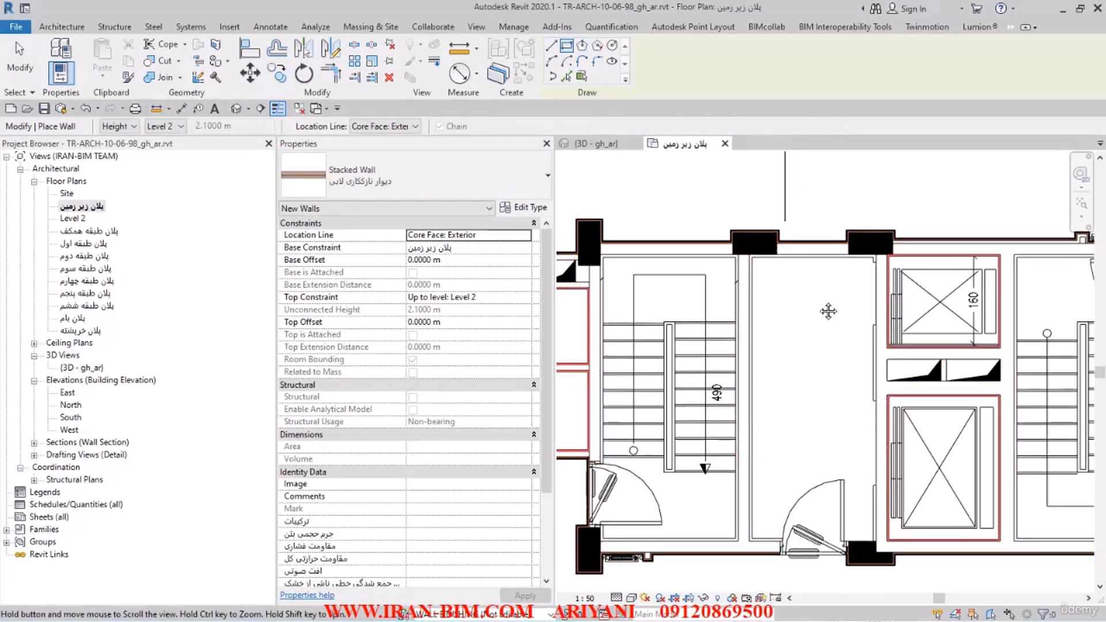
# Step: Draw the lobby finish walls as a rectangle between the lobby's opposite inner corners and end the Wall command
pyautogui.scroll(5, 710, 239)
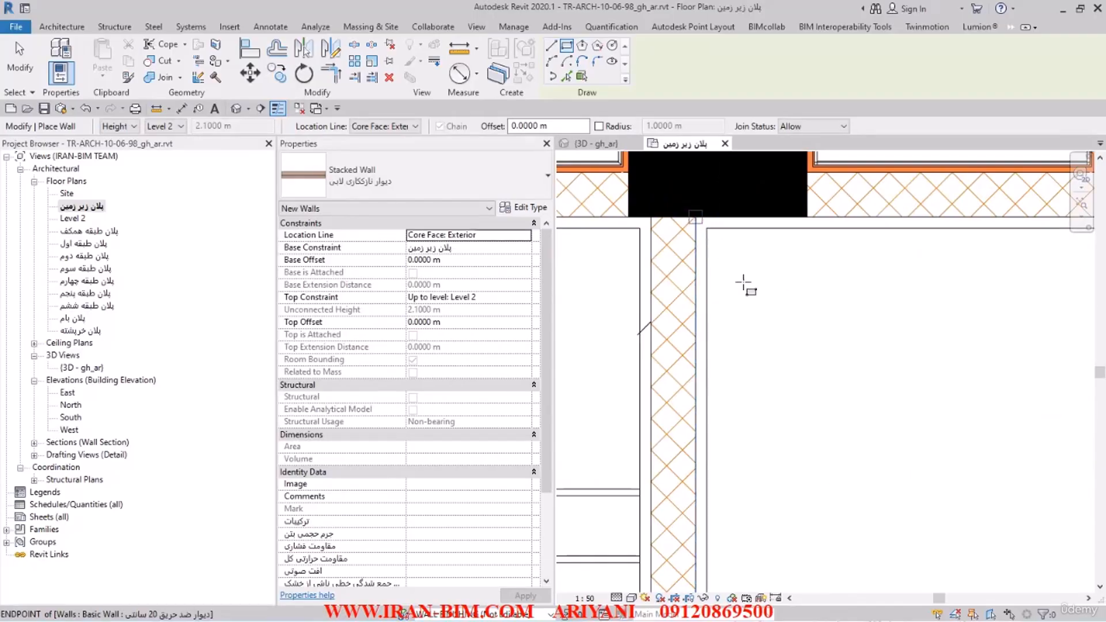
pyautogui.click(696, 217)
pyautogui.scroll(-4, 832, 375)
pyautogui.moveTo(902, 510); pyautogui.dragTo(827, 303, button='middle')
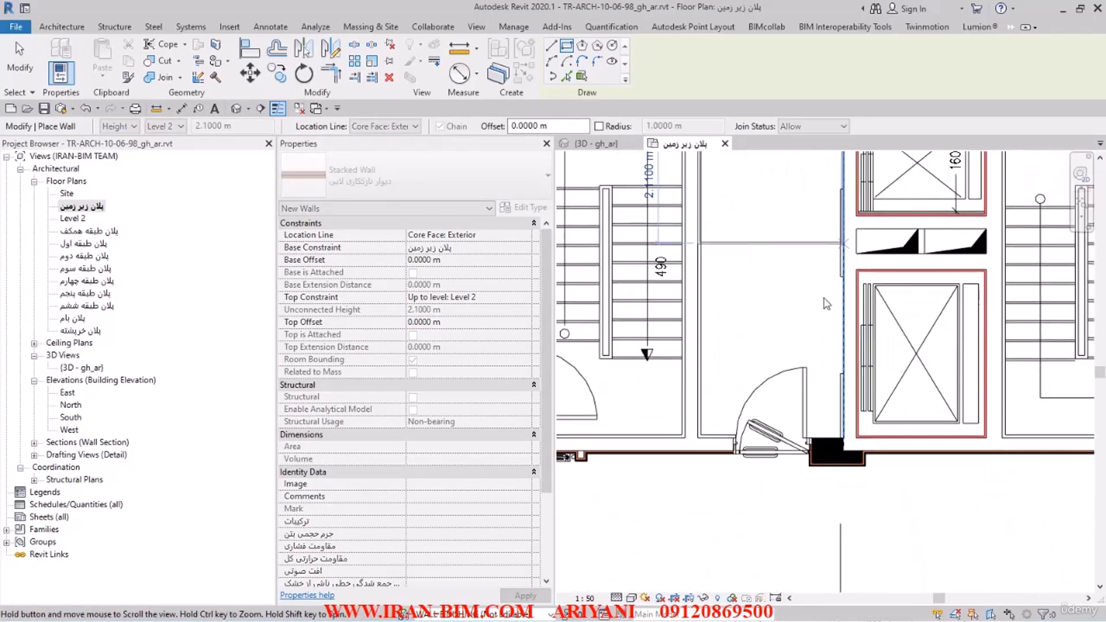
pyautogui.scroll(4, 804, 365)
pyautogui.moveTo(808, 361); pyautogui.dragTo(788, 208, button='middle')
pyautogui.scroll(3, 825, 340)
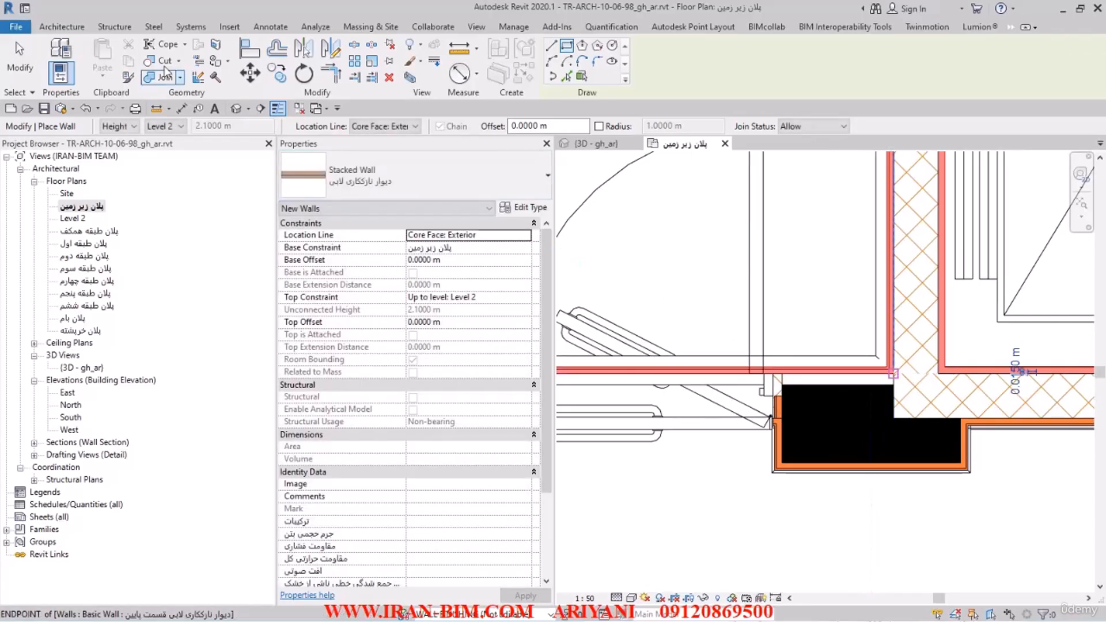
pyautogui.click(35, 67)
pyautogui.scroll(-5, 758, 322)
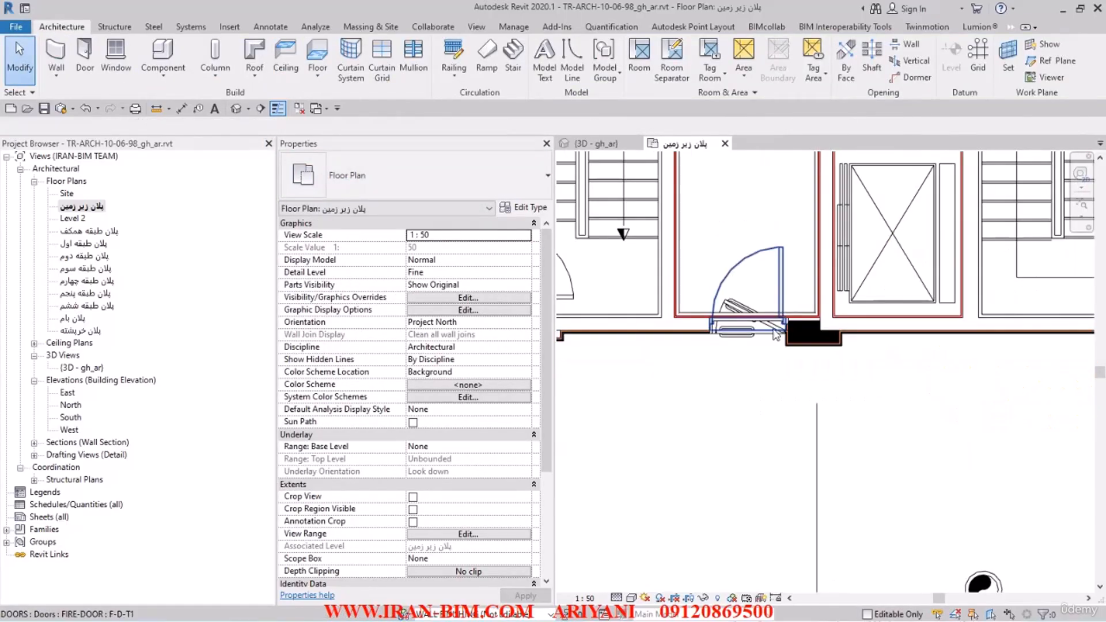
# Step: Select the four 20 cm fire walls enclosing the basement lobby and isolate them with a section box in the 3D view
pyautogui.scroll(3, 671, 291)
pyautogui.click(671, 290)
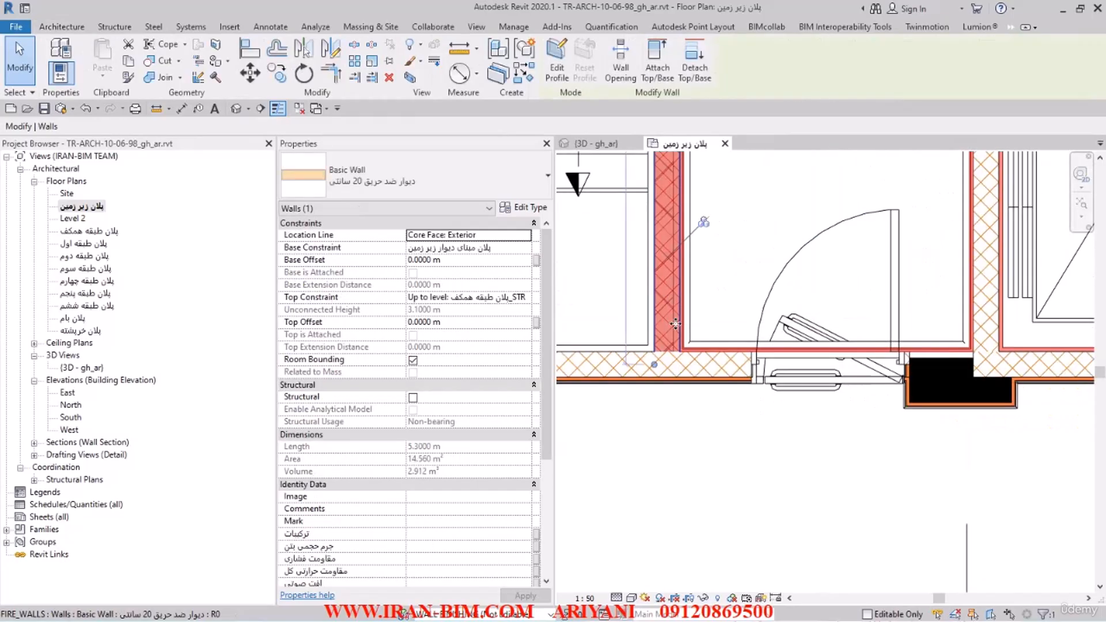
pyautogui.keyDown('ctrl'); pyautogui.click(713, 373); pyautogui.keyUp('ctrl')
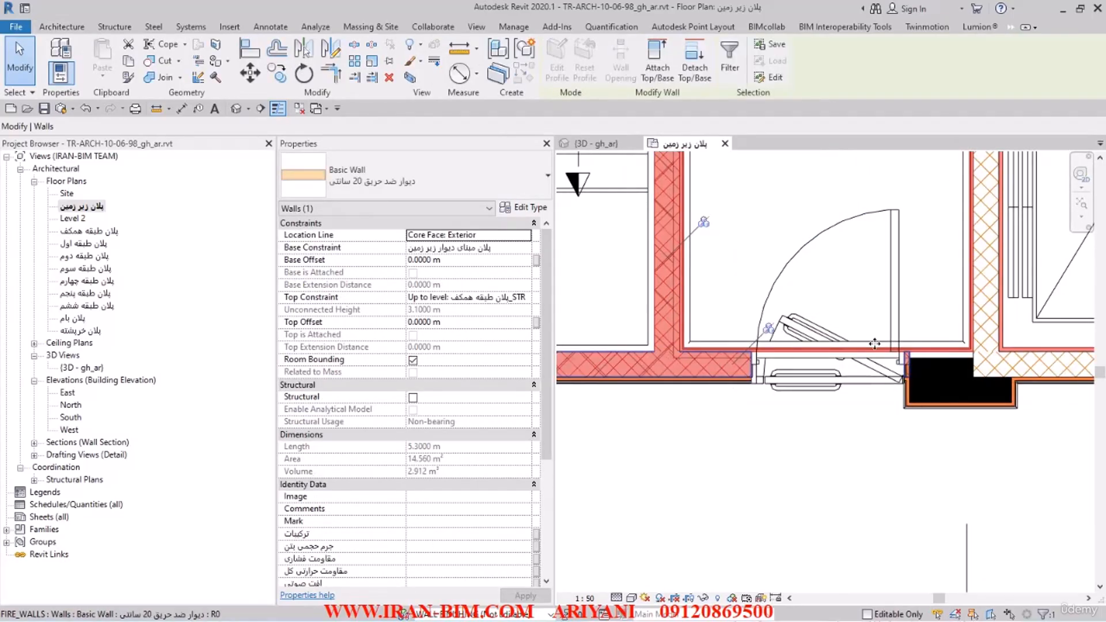
pyautogui.keyDown('ctrl'); pyautogui.click(984, 307); pyautogui.keyUp('ctrl')
pyautogui.moveTo(854, 343); pyautogui.dragTo(833, 576, button='middle')
pyautogui.moveTo(764, 288); pyautogui.dragTo(760, 438, button='middle')
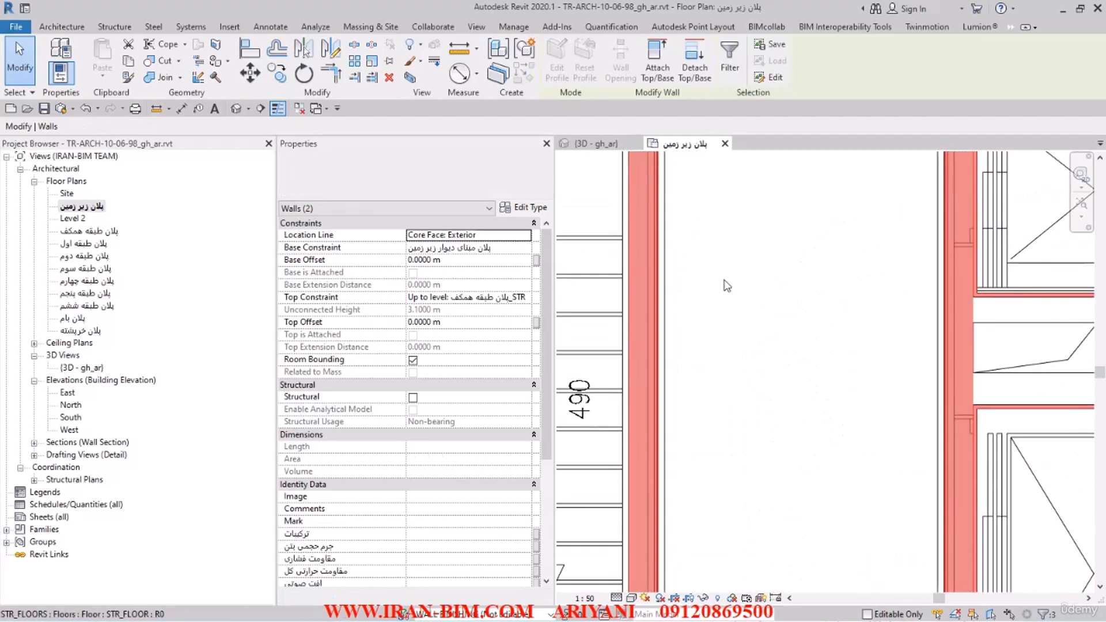
pyautogui.moveTo(726, 282); pyautogui.dragTo(732, 464, button='middle')
pyautogui.keyDown('ctrl'); pyautogui.click(770, 243); pyautogui.keyUp('ctrl')
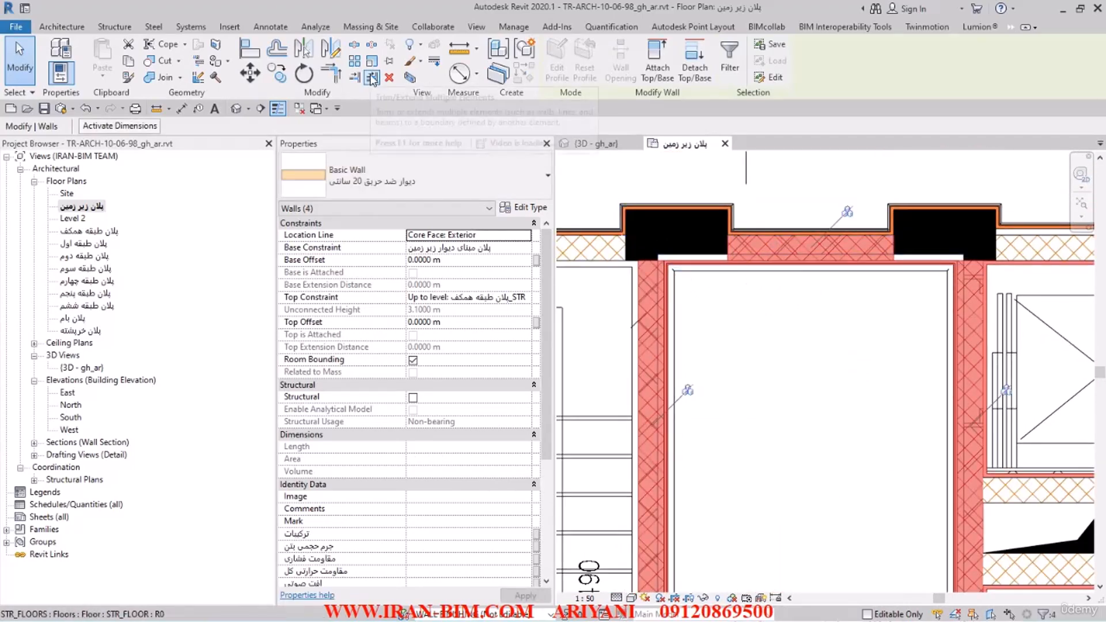
pyautogui.hotkey('ctrl', 'Tab')
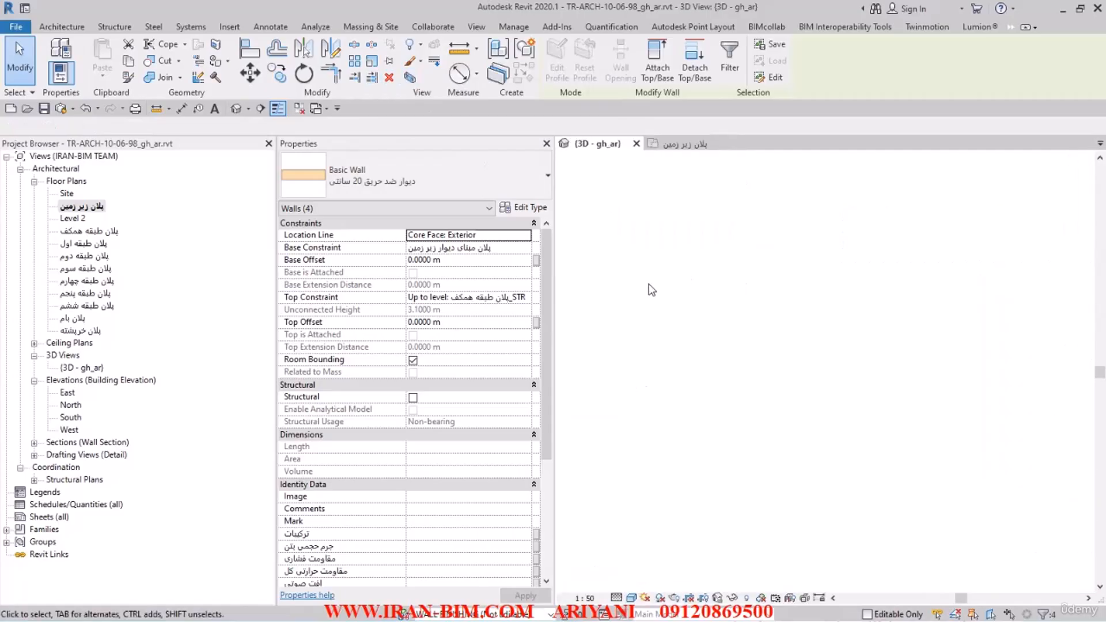
pyautogui.click(632, 253)
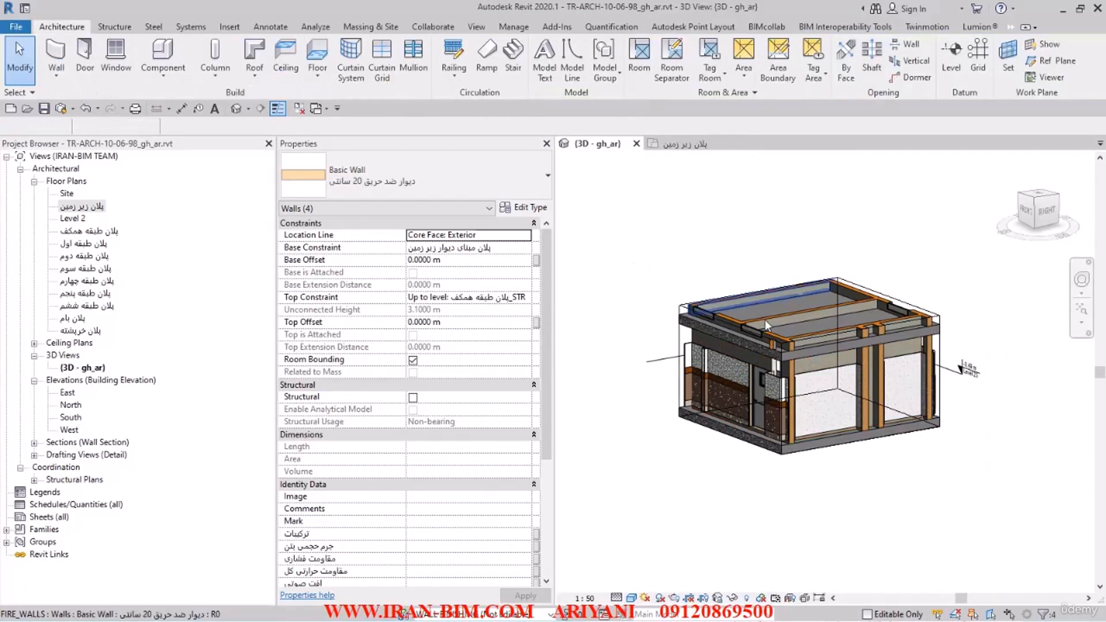
# Step: Lower the top face of the section box below the ceiling slab to open up the lobby interior
pyautogui.click(677, 342)
pyautogui.keyDown('shift'); pyautogui.moveTo(811, 328); pyautogui.dragTo(840, 414, button='middle'); pyautogui.keyUp('shift')
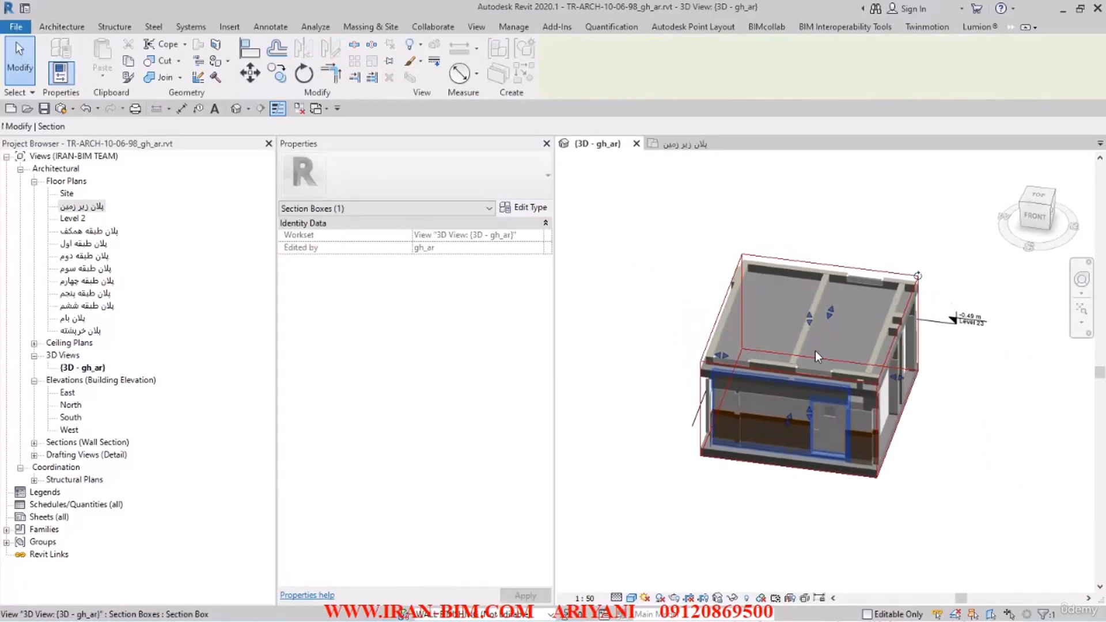
pyautogui.keyDown('shift'); pyautogui.moveTo(838, 343); pyautogui.dragTo(807, 298, button='middle'); pyautogui.keyUp('shift')
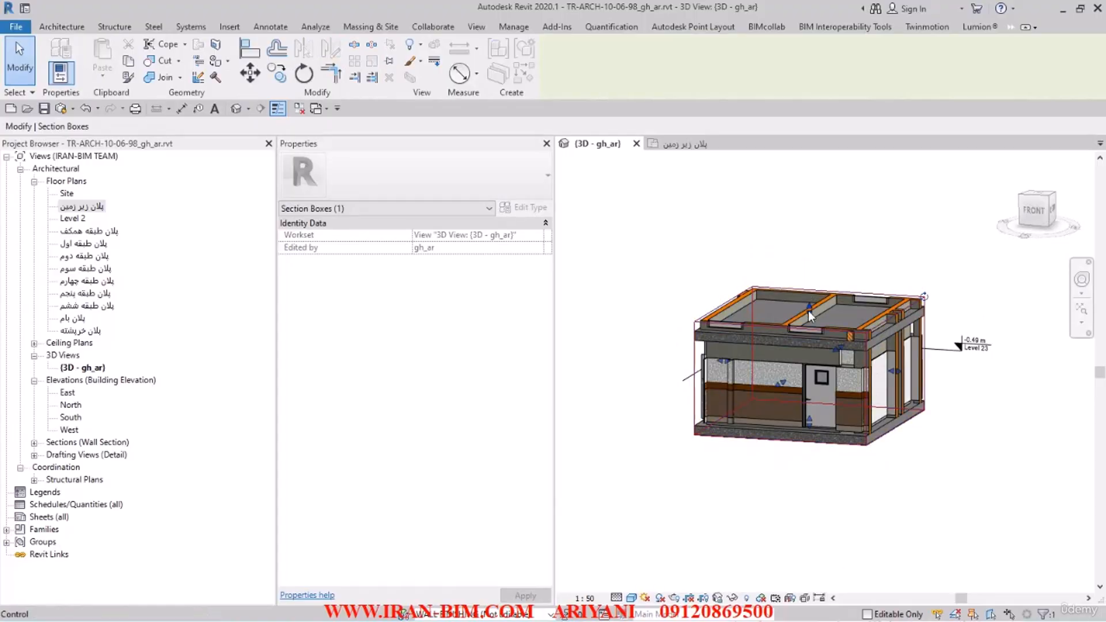
pyautogui.moveTo(808, 310); pyautogui.dragTo(812, 356)
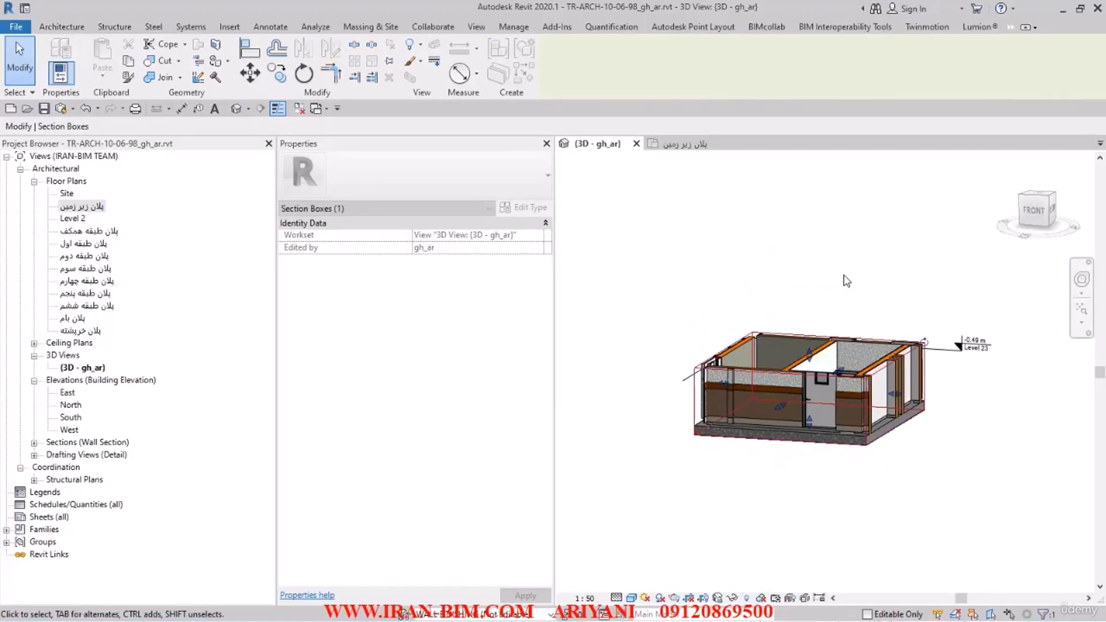
pyautogui.click(844, 279)
# Step: Join the fire wall containing the lobby's fire door with the lobby stacked finish wall so the door opening cuts through the finish
pyautogui.keyDown('shift'); pyautogui.moveTo(840, 326); pyautogui.dragTo(1001, 371, button='middle'); pyautogui.keyUp('shift')
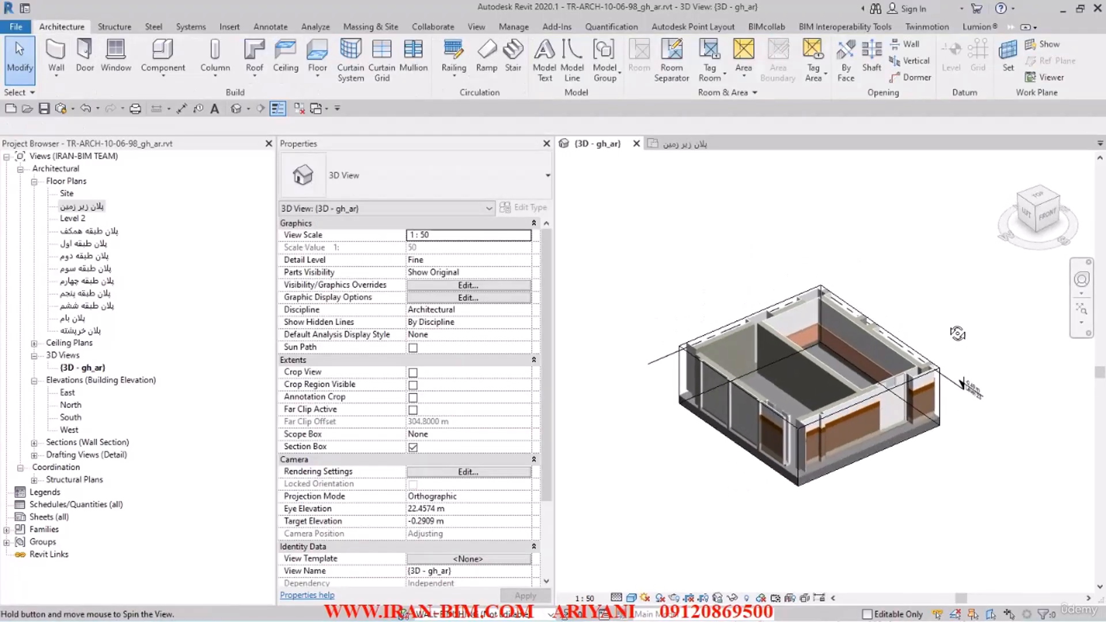
pyautogui.scroll(6, 812, 319)
pyautogui.keyDown('shift'); pyautogui.moveTo(804, 324); pyautogui.dragTo(372, 117, button='middle'); pyautogui.keyUp('shift')
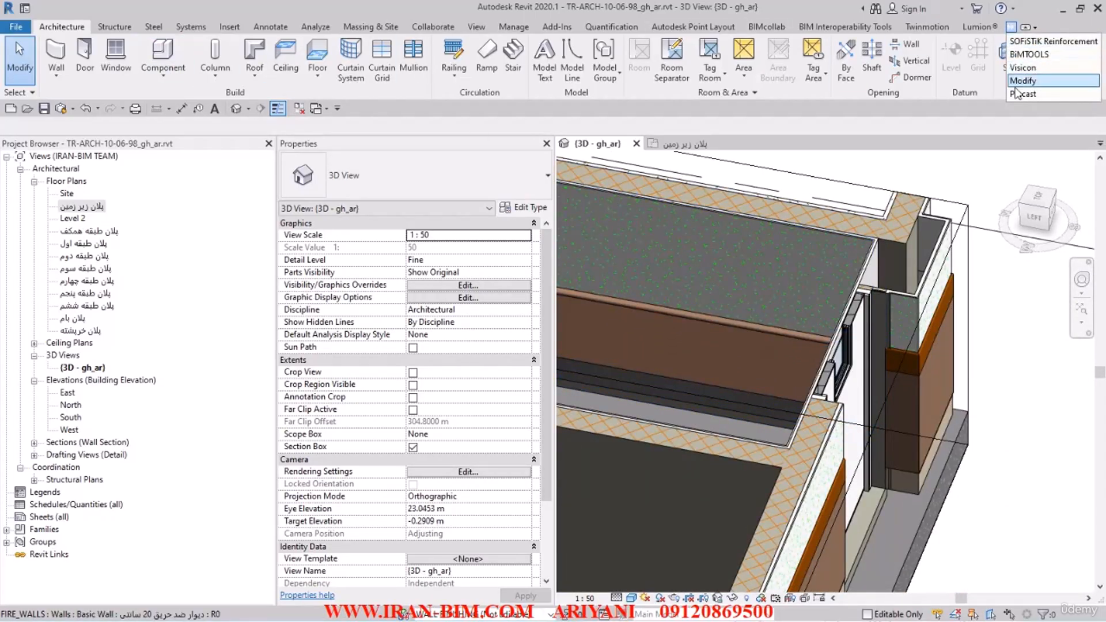
pyautogui.click(1022, 82)
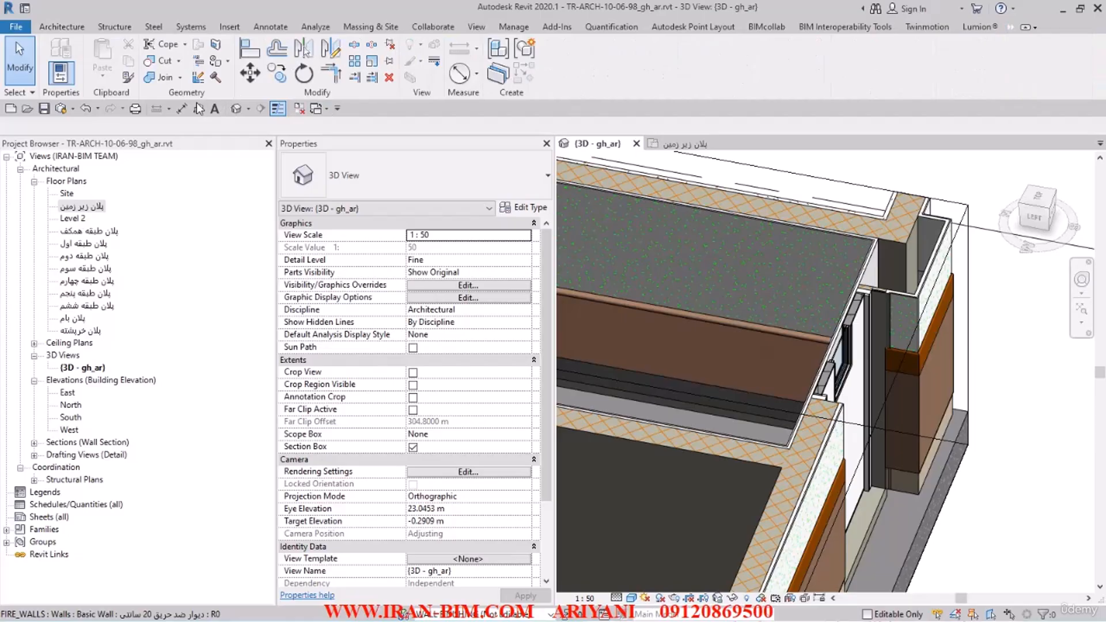
pyautogui.click(152, 77)
pyautogui.scroll(4, 862, 270)
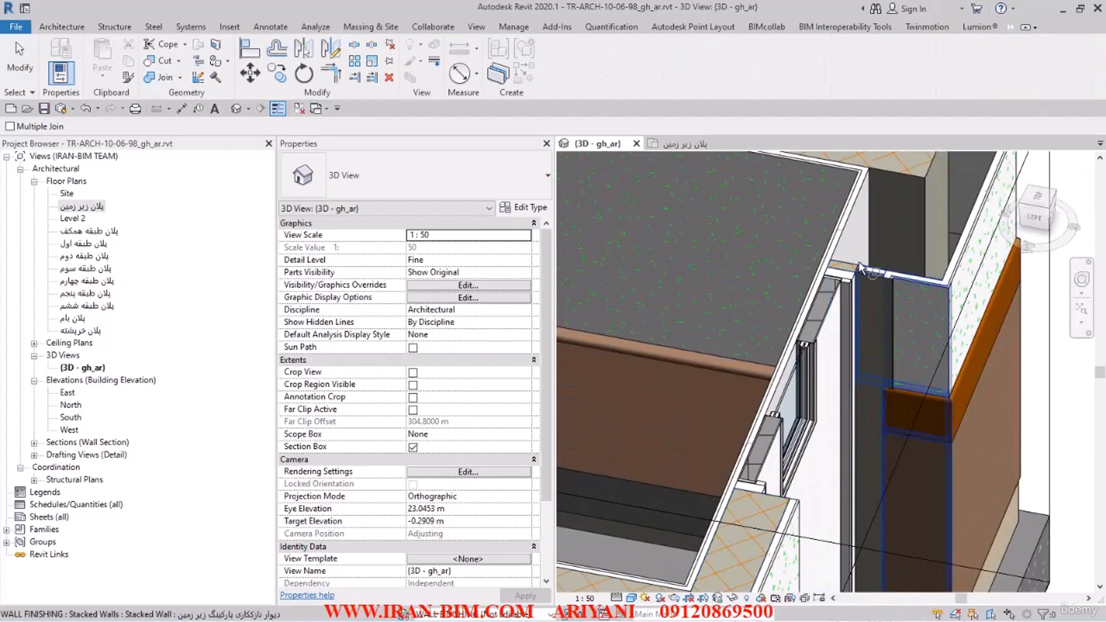
pyautogui.scroll(-2, 861, 270)
pyautogui.moveTo(861, 360); pyautogui.dragTo(876, 284, button='middle')
pyautogui.scroll(1, 809, 357)
pyautogui.click(809, 351)
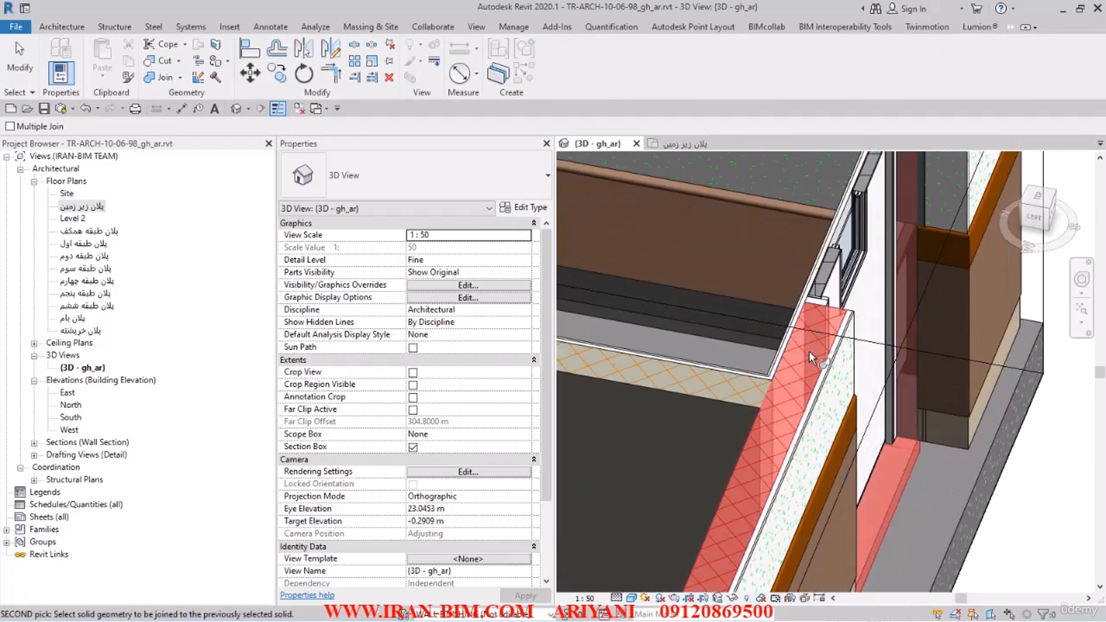
pyautogui.click(794, 326)
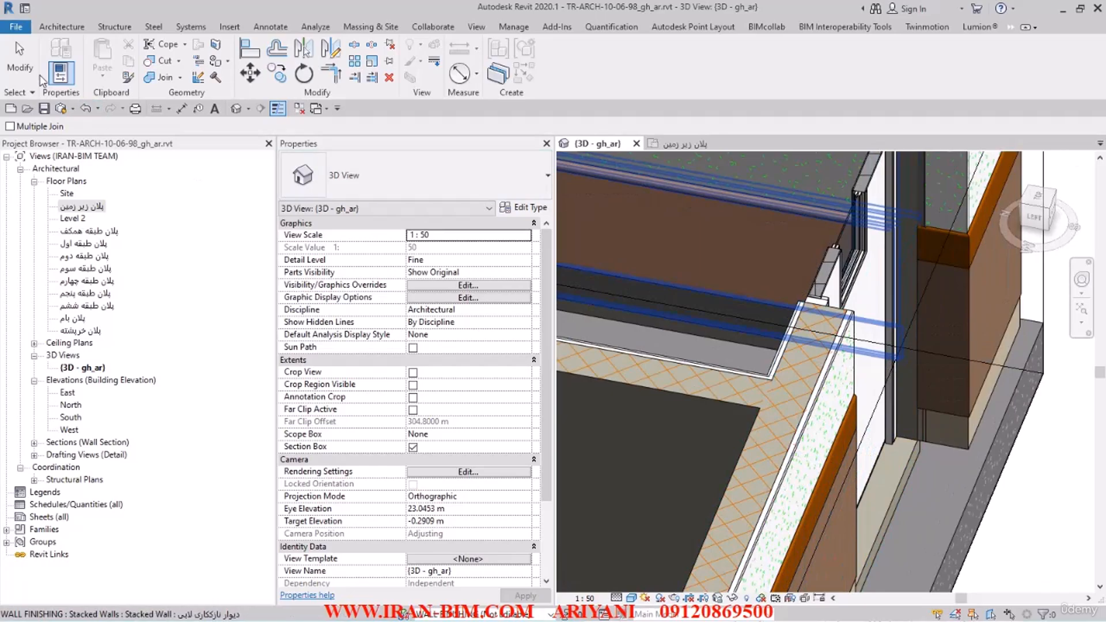
pyautogui.click(22, 65)
pyautogui.click(808, 310)
pyautogui.keyDown('shift'); pyautogui.moveTo(808, 310); pyautogui.dragTo(975, 329, button='middle'); pyautogui.keyUp('shift')
pyautogui.click(916, 208)
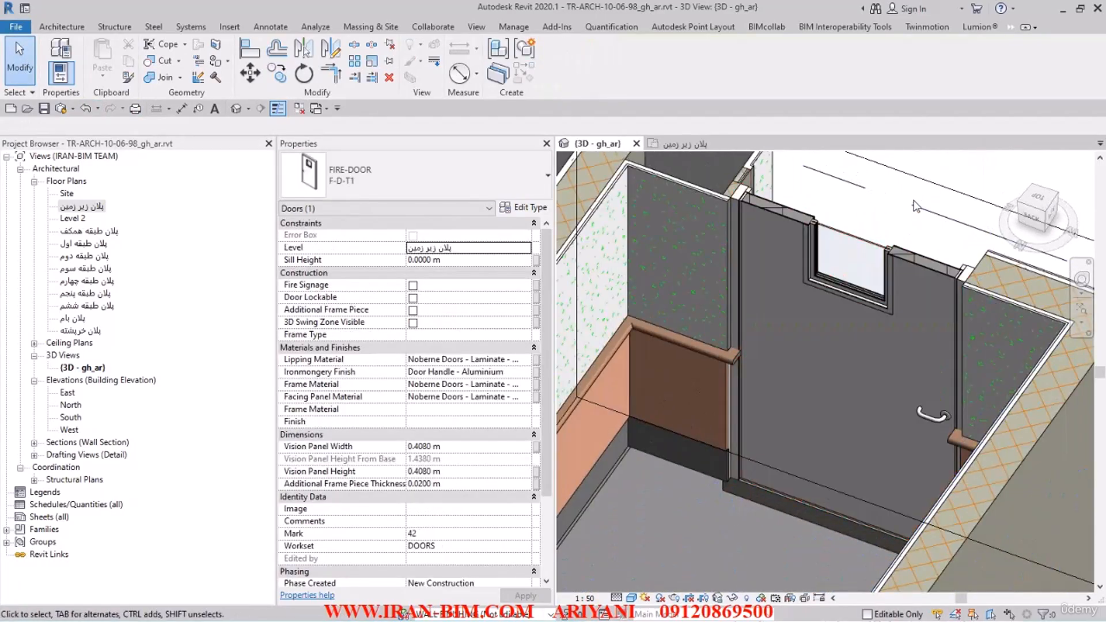
# Step: Select the lower finish wall's sweep beside the fire door and pull its handle-side end back to the edge of the opening
pyautogui.keyDown('shift'); pyautogui.moveTo(810, 231); pyautogui.dragTo(745, 398, button='middle'); pyautogui.keyUp('shift')
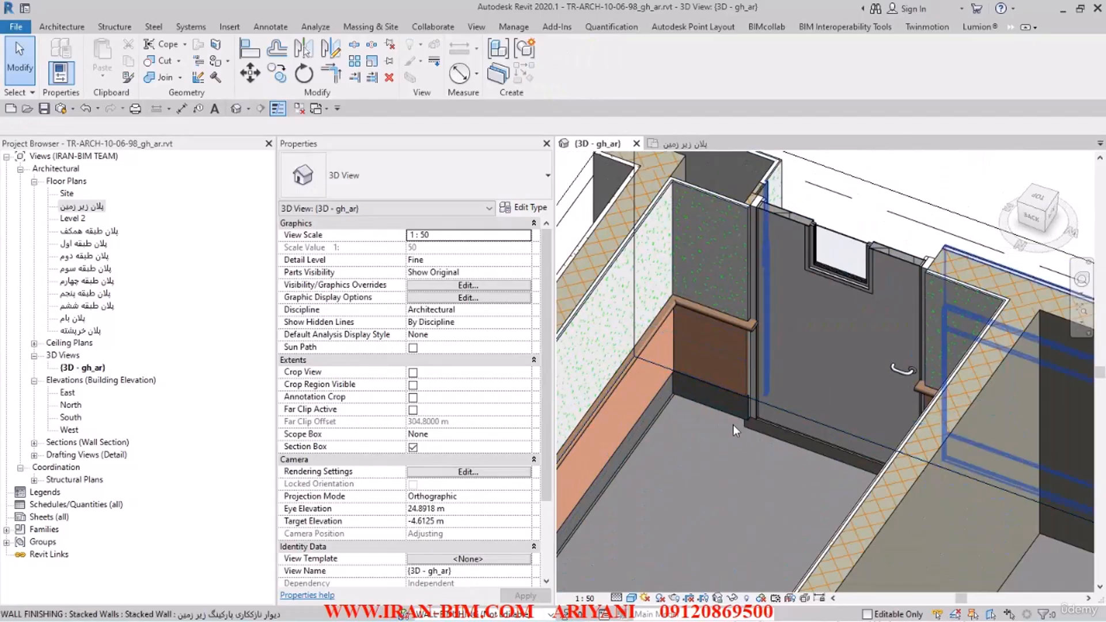
pyautogui.keyDown('shift'); pyautogui.moveTo(824, 383); pyautogui.dragTo(971, 385, button='middle'); pyautogui.keyUp('shift')
pyautogui.scroll(2, 956, 312)
pyautogui.keyDown('shift'); pyautogui.moveTo(956, 312); pyautogui.dragTo(918, 345, button='middle'); pyautogui.keyUp('shift')
pyautogui.click(918, 350)
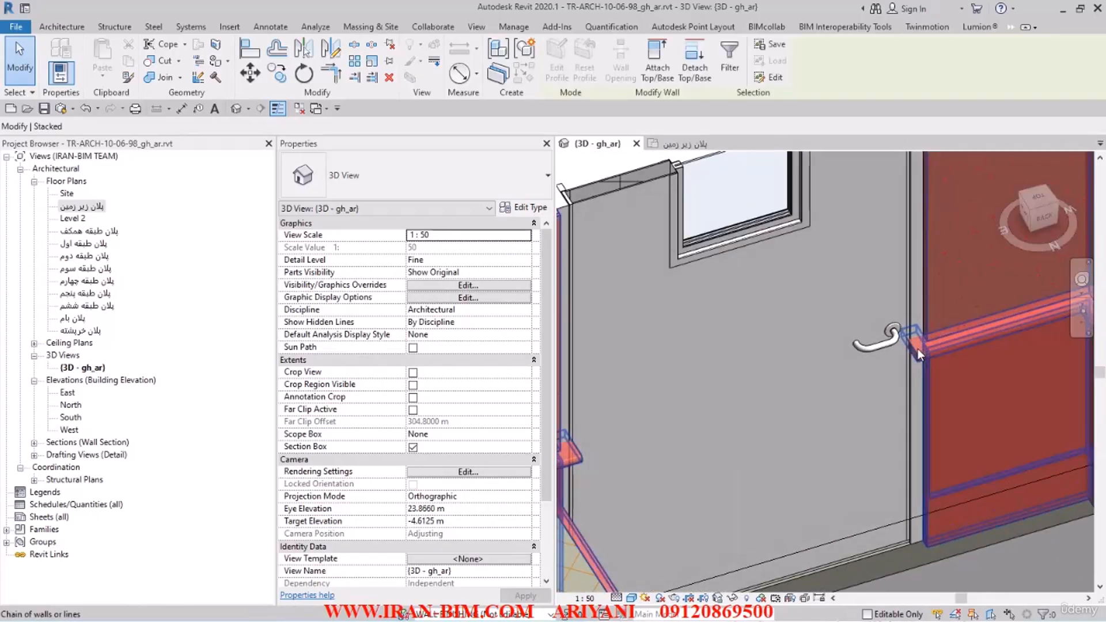
pyautogui.press('Tab')
pyautogui.click(918, 350)
pyautogui.scroll(-2, 915, 366)
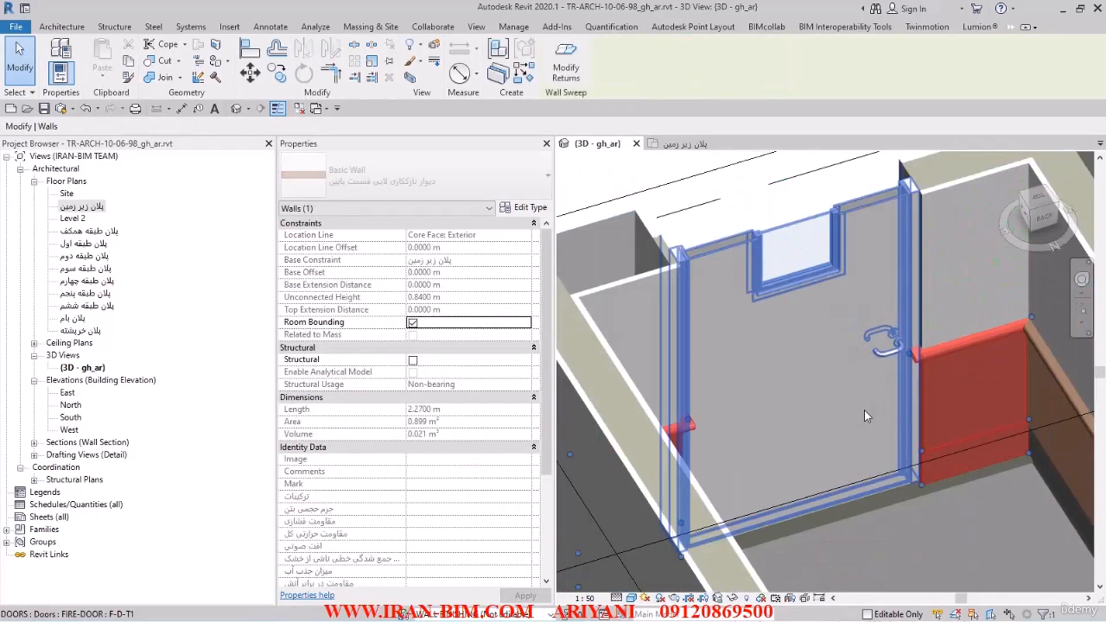
pyautogui.keyDown('shift'); pyautogui.moveTo(893, 428); pyautogui.dragTo(862, 420, button='middle'); pyautogui.keyUp('shift')
pyautogui.scroll(3, 936, 378)
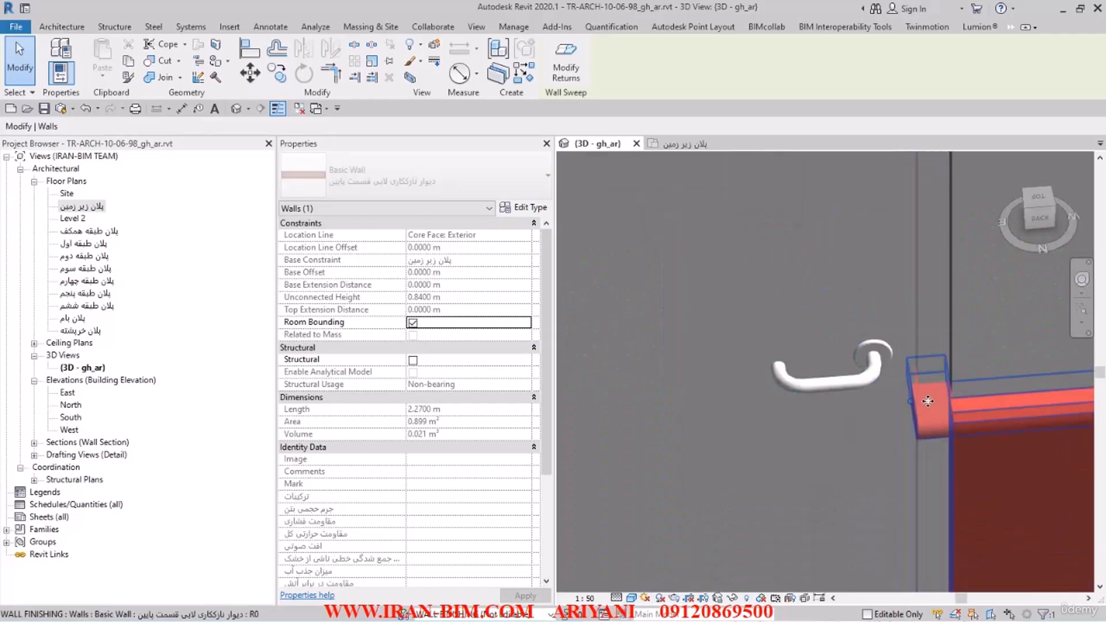
pyautogui.scroll(2, 921, 391)
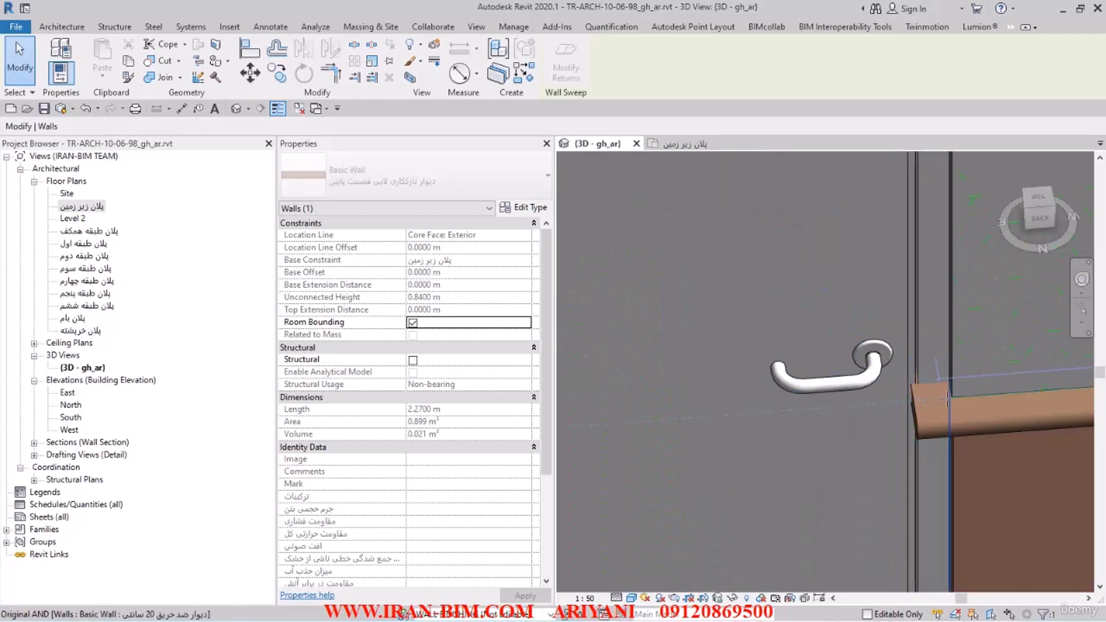
pyautogui.moveTo(951, 399); pyautogui.dragTo(952, 398)
# Step: Pull the sweep's end on the fire door's hinge side back to the edge of the opening and clear the selection
pyautogui.scroll(-2, 953, 402)
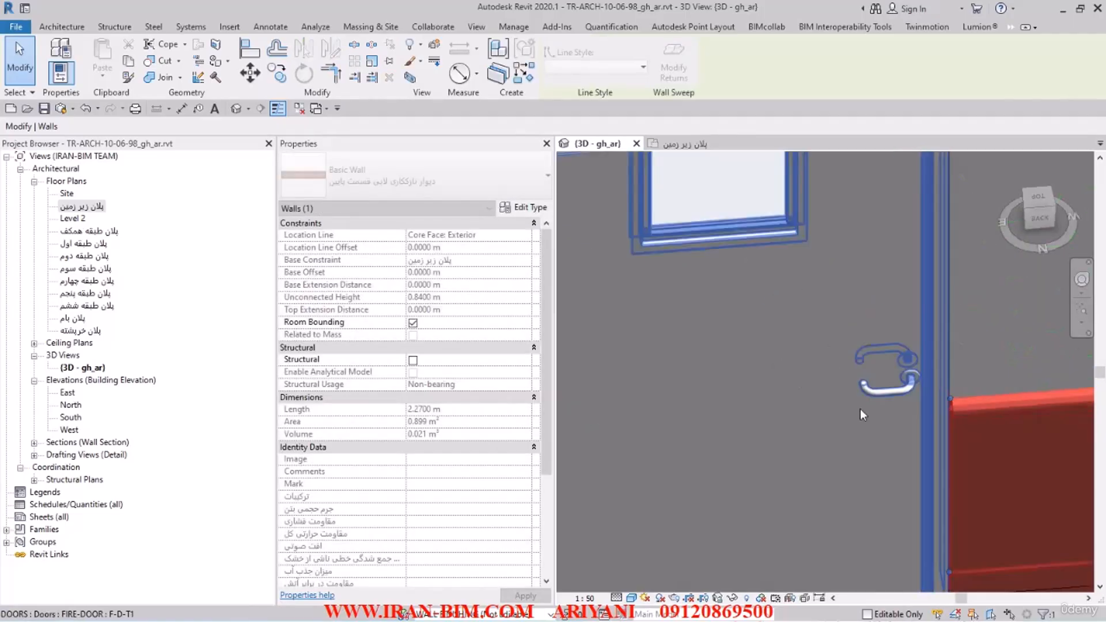
pyautogui.scroll(-1, 856, 410)
pyautogui.moveTo(835, 411); pyautogui.dragTo(997, 407, button='middle')
pyautogui.scroll(4, 784, 406)
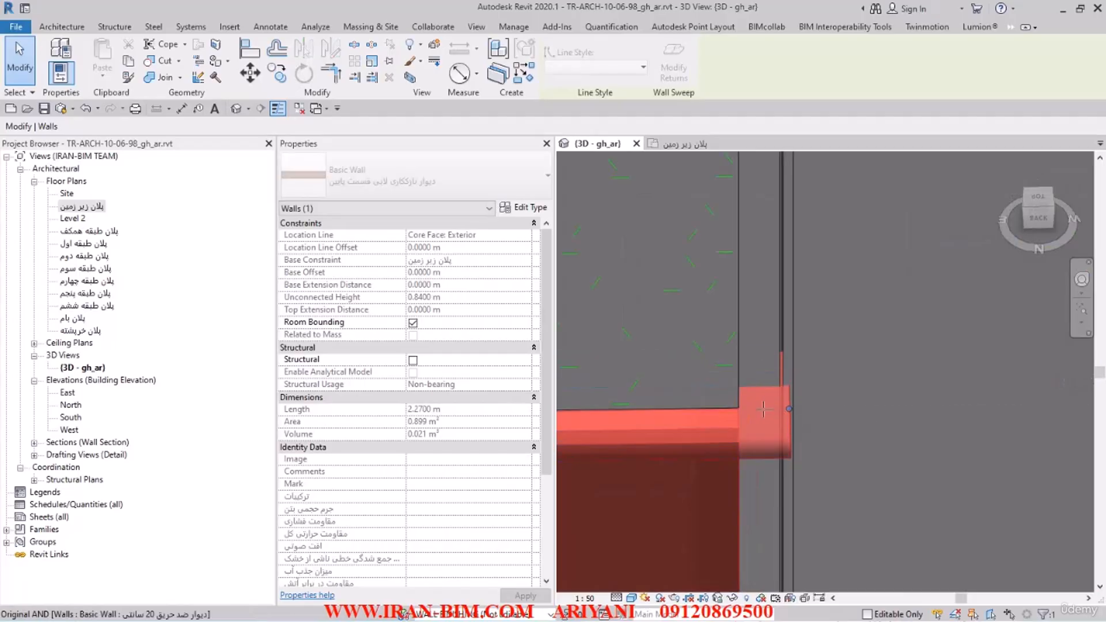
pyautogui.moveTo(763, 409); pyautogui.dragTo(746, 423)
pyautogui.scroll(-5, 757, 394)
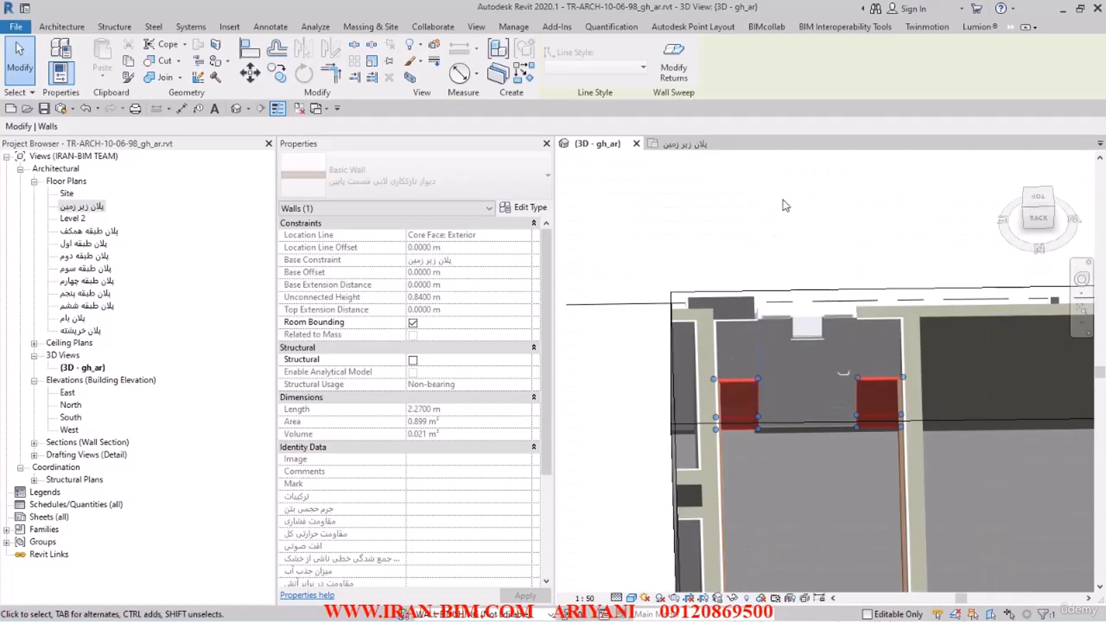
pyautogui.click(787, 206)
# Step: Move the section box's side face inward past the lobby's end wall opposite the fire door to cut through the lobby
pyautogui.keyDown('shift'); pyautogui.moveTo(769, 322); pyautogui.dragTo(870, 296, button='middle'); pyautogui.keyUp('shift')
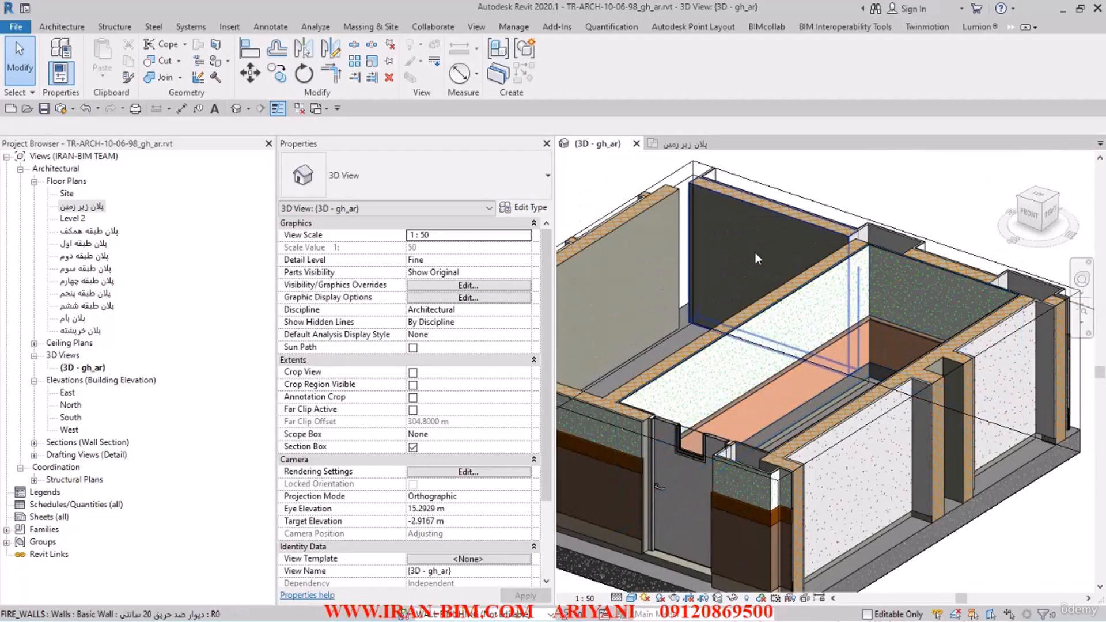
pyautogui.scroll(-2, 912, 314)
pyautogui.keyDown('shift'); pyautogui.moveTo(962, 383); pyautogui.dragTo(925, 400, button='middle'); pyautogui.keyUp('shift')
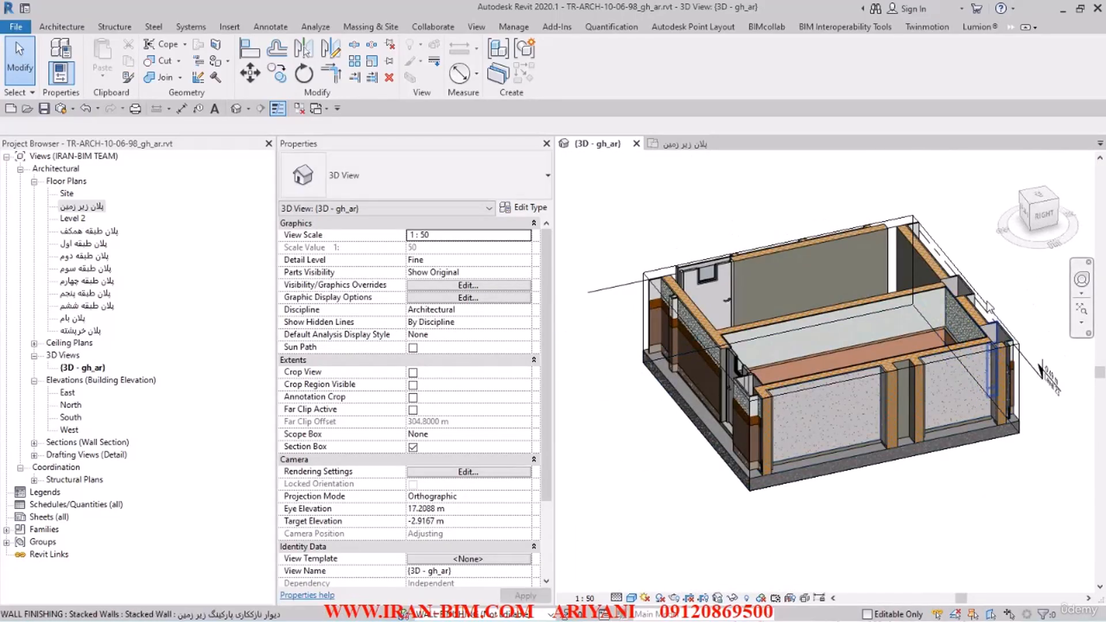
pyautogui.scroll(4, 951, 337)
pyautogui.click(950, 340)
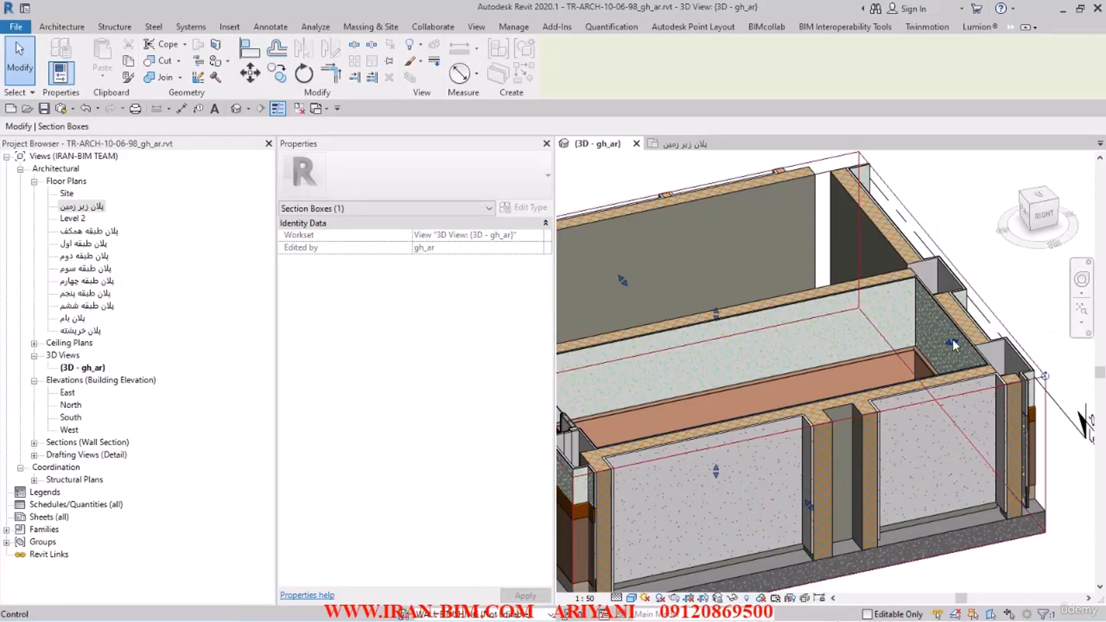
pyautogui.moveTo(872, 360); pyautogui.dragTo(870, 360)
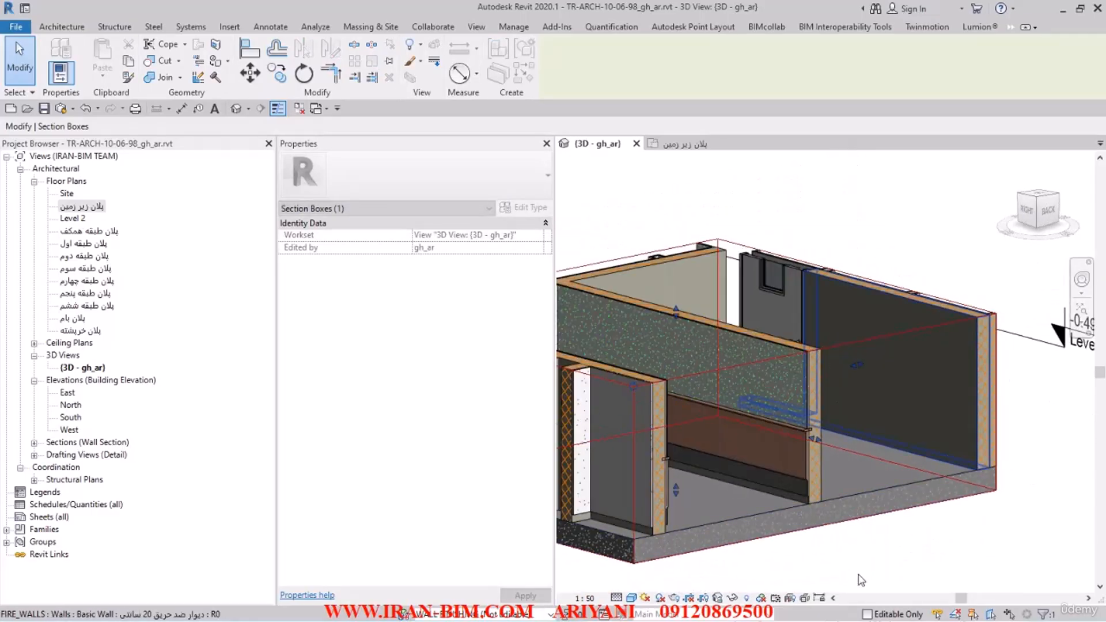